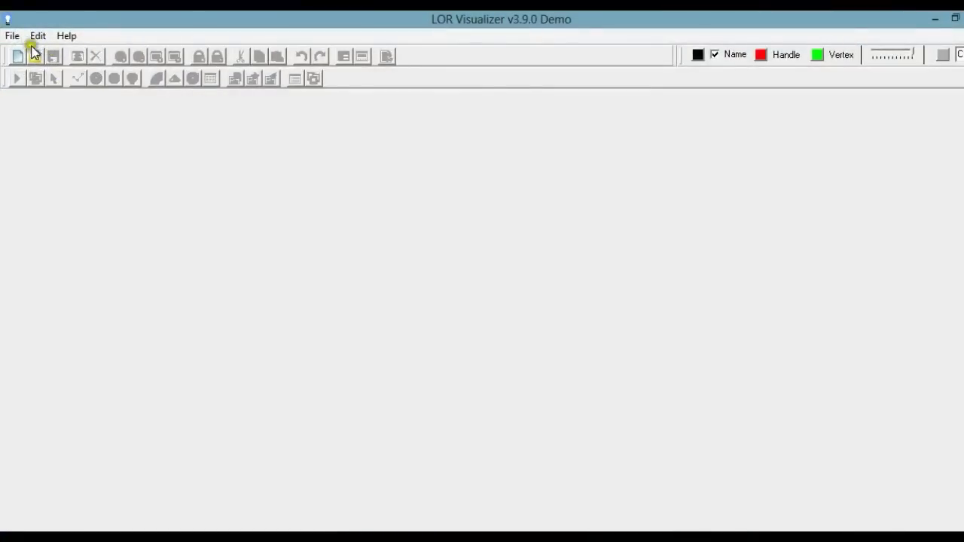
- Start a new visualization
{"action": "left_click", "coordinate": [12, 35]}
{"action": "left_click", "coordinate": [33, 56]}
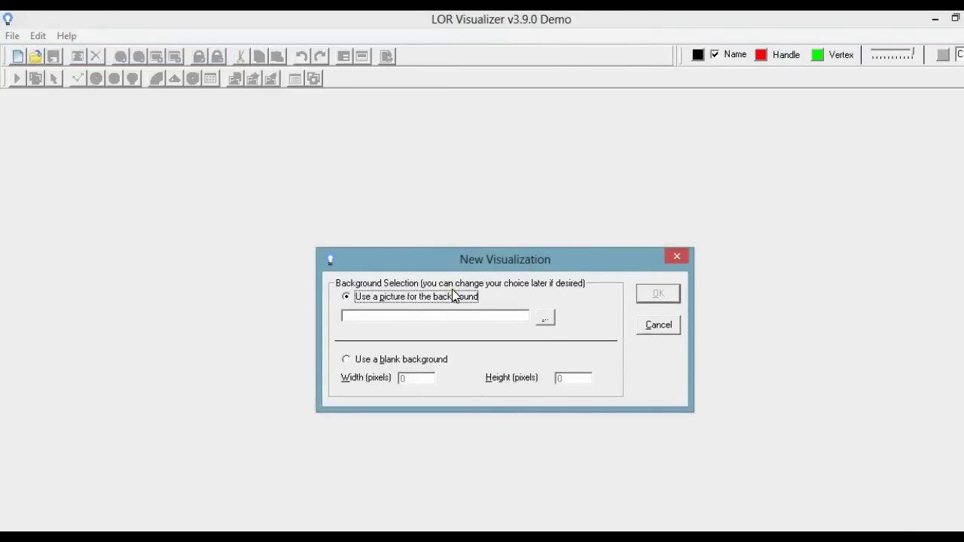
{"action": "left_click", "coordinate": [552, 315]}
{"action": "left_click_drag", "start_coordinate": [543, 258], "coordinate": [458, 113]}
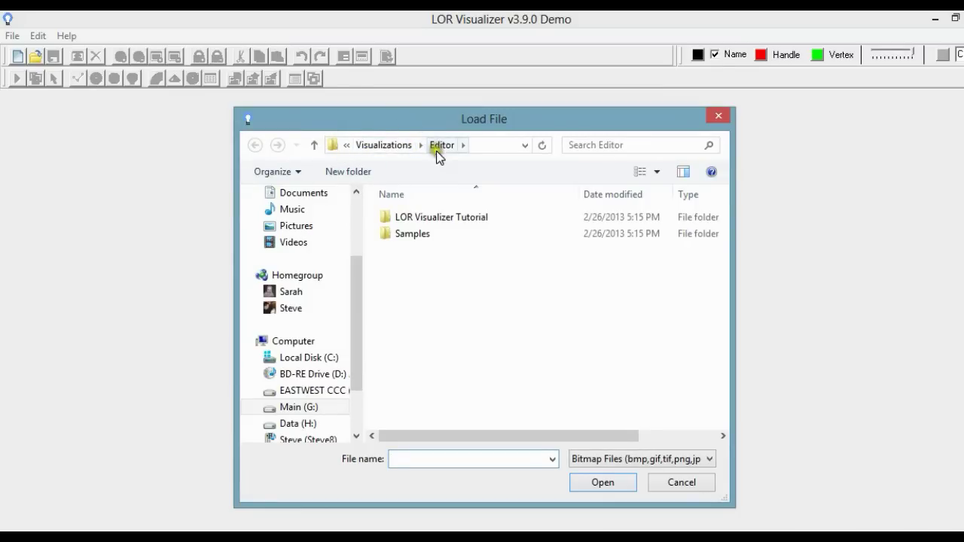
{"action": "left_click", "coordinate": [682, 483]}
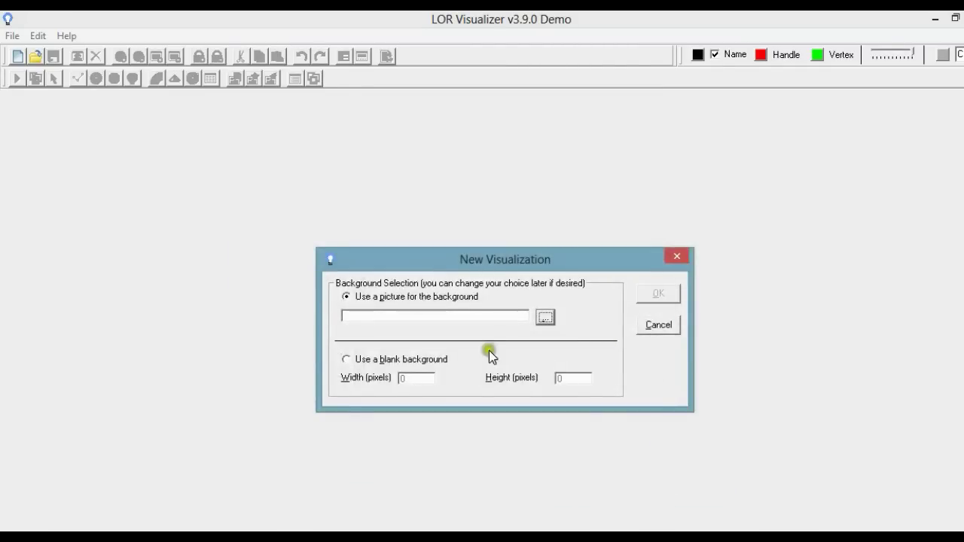
- Give the new visualization a blank background 1000 pixels wide and 500 pixels high
{"action": "left_click", "coordinate": [344, 361]}
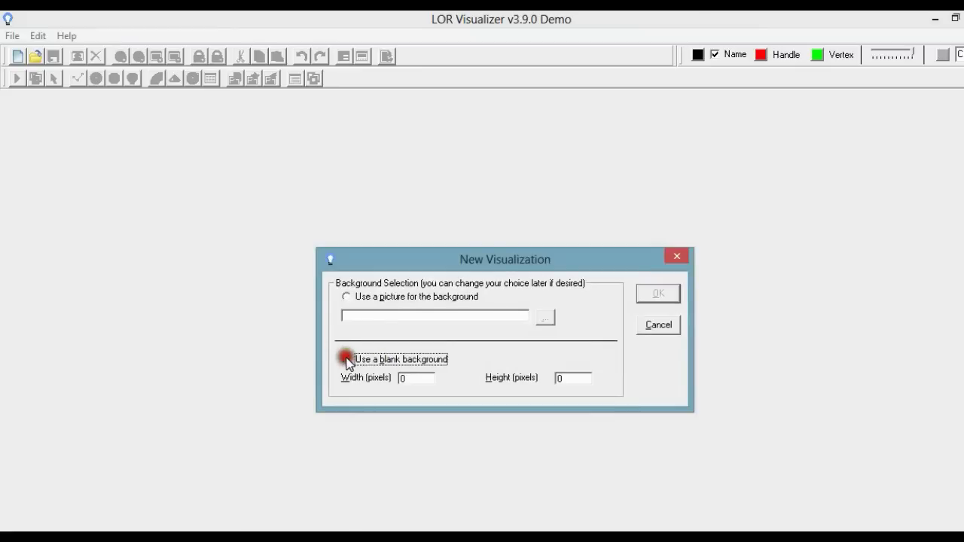
{"action": "left_click", "coordinate": [426, 375]}
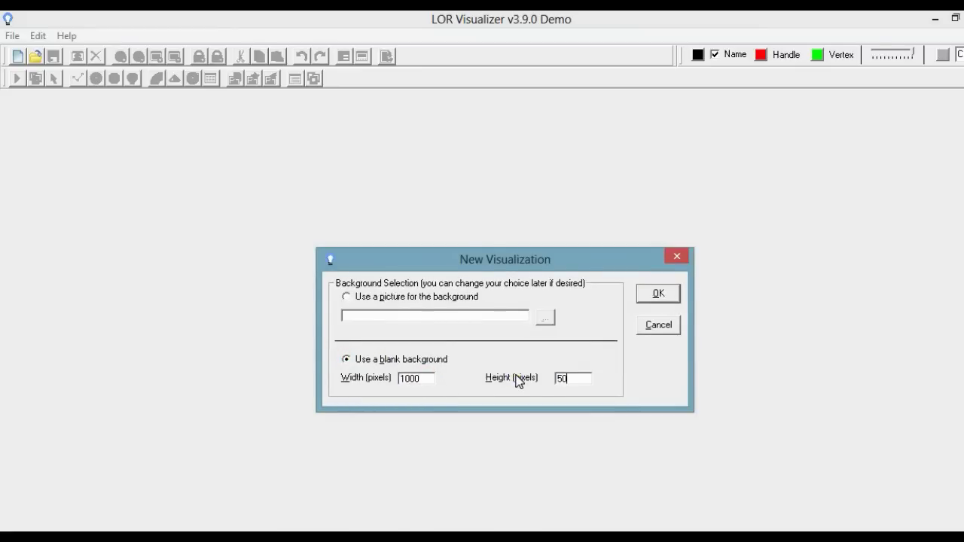
{"action": "left_click", "coordinate": [661, 296]}
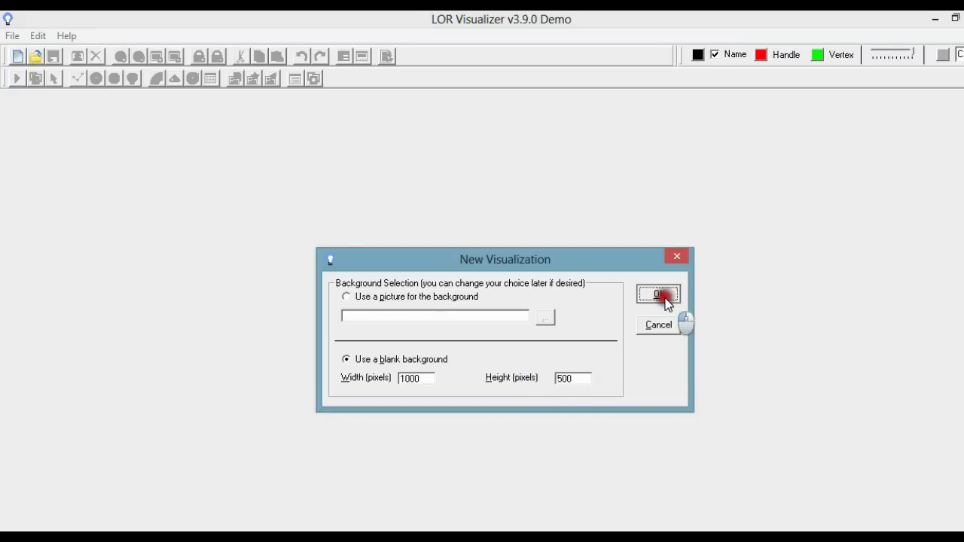
- Set the background intensity to 50 % in the simulation properties and accept them
{"action": "left_click_drag", "start_coordinate": [555, 256], "coordinate": [550, 128]}
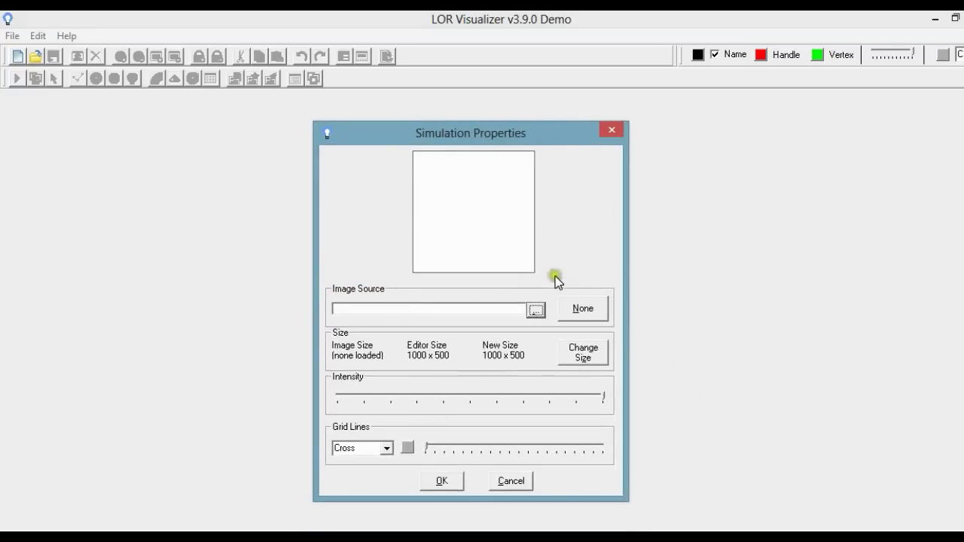
{"action": "left_click_drag", "start_coordinate": [603, 396], "coordinate": [470, 392]}
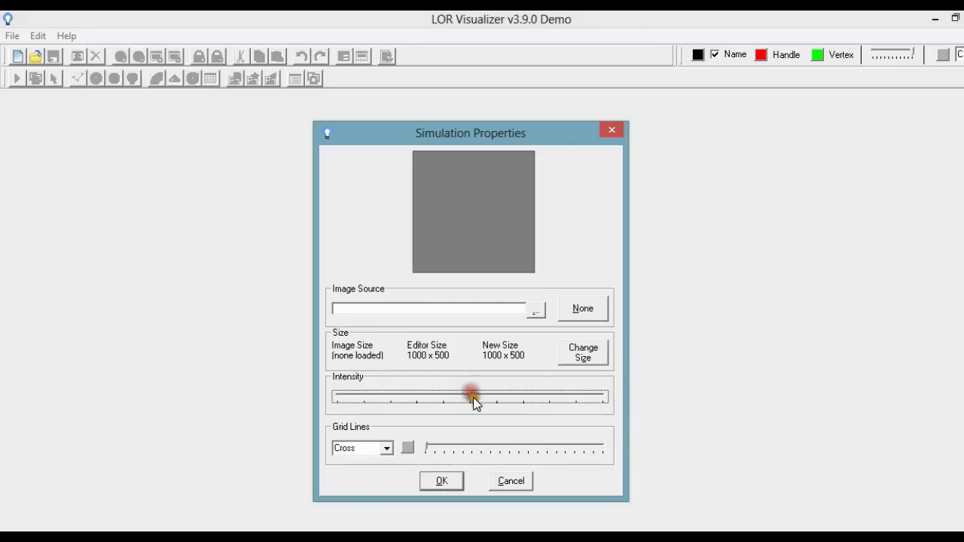
{"action": "mouse_move", "coordinate": [488, 399]}
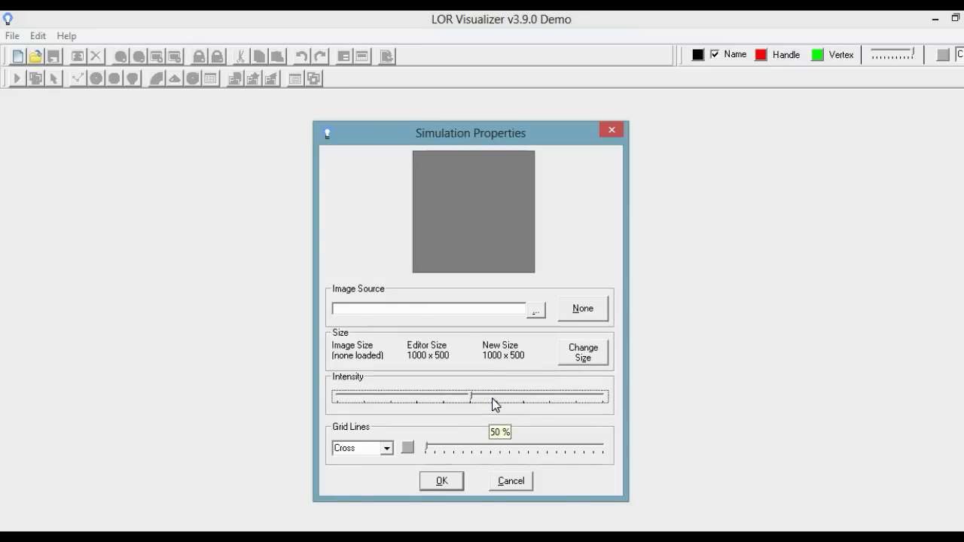
{"action": "left_click", "coordinate": [443, 481]}
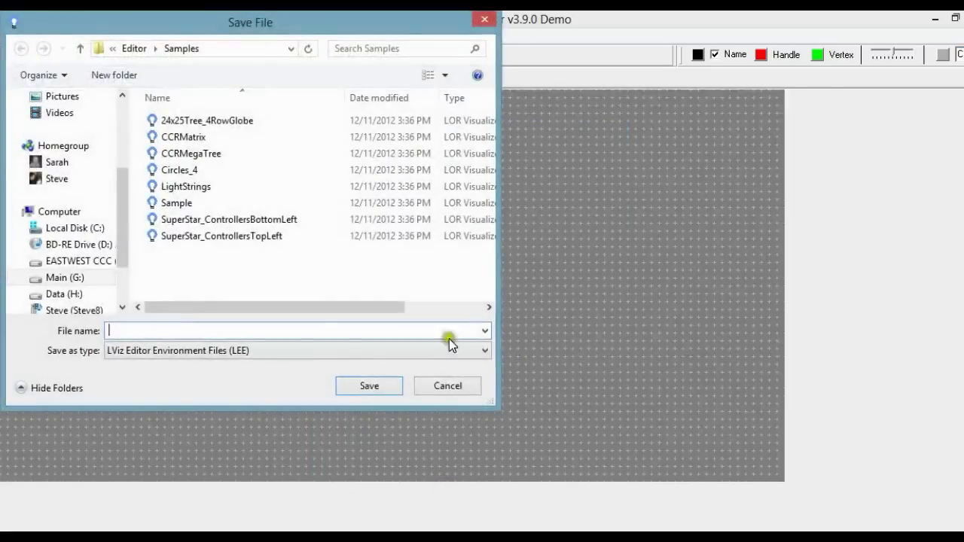
- Save the visualization as VisualizerTutorial in the Editor folder, replacing the existing file
{"action": "left_click", "coordinate": [130, 49]}
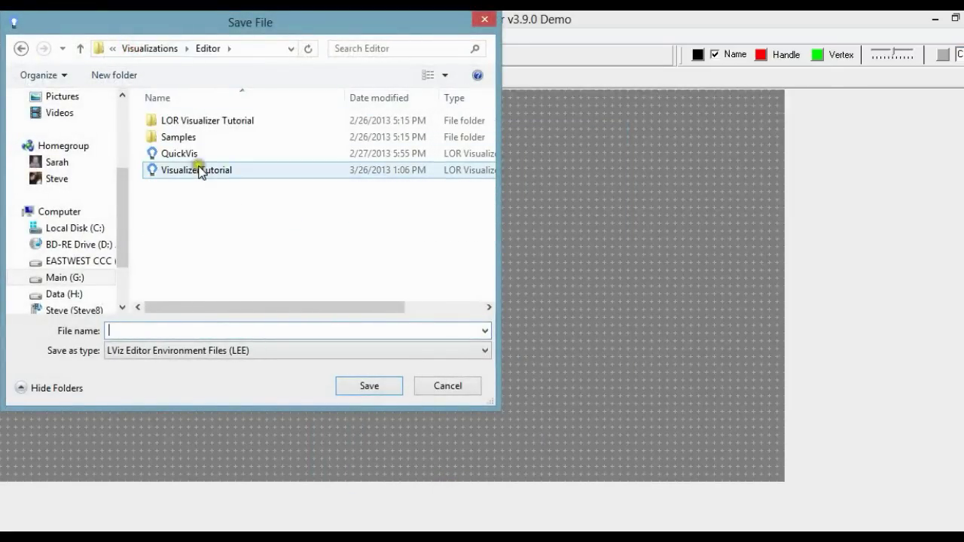
{"action": "left_click", "coordinate": [197, 172]}
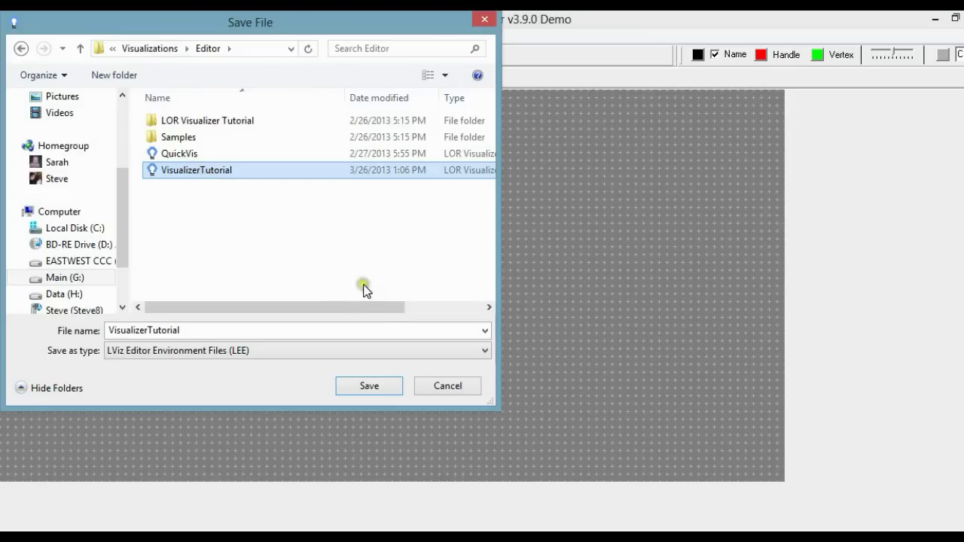
{"action": "left_click", "coordinate": [379, 389]}
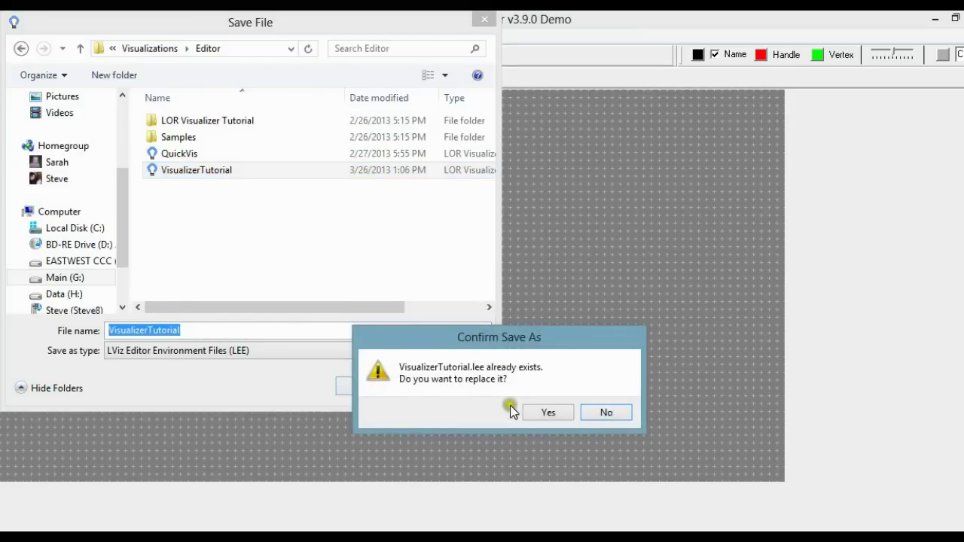
{"action": "left_click", "coordinate": [533, 409]}
{"action": "left_click", "coordinate": [530, 402]}
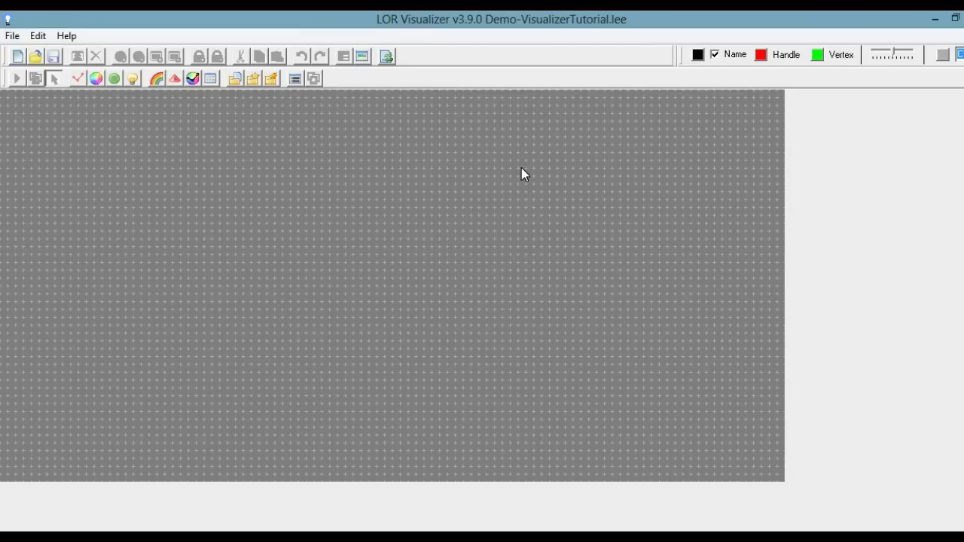
- Draw a three-point light string shaped like a roof peak in the upper-left area of the background
{"action": "left_click", "coordinate": [313, 80]}
{"action": "left_click", "coordinate": [77, 79]}
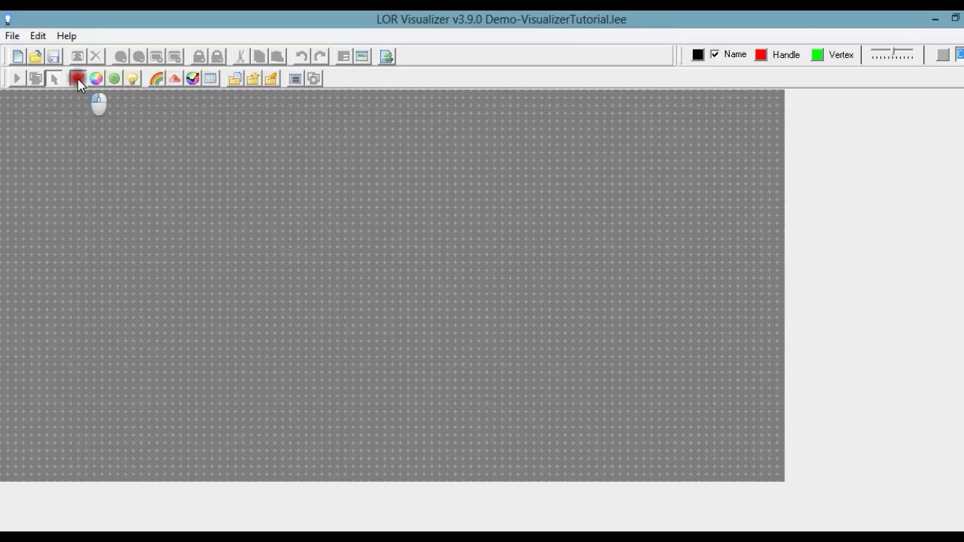
{"action": "left_click", "coordinate": [45, 173]}
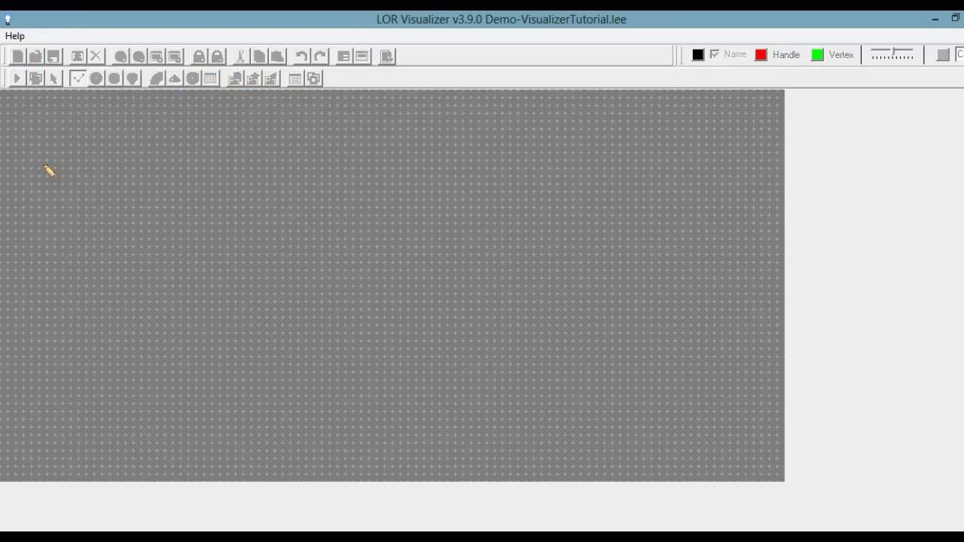
{"action": "left_click", "coordinate": [142, 134]}
{"action": "left_click", "coordinate": [139, 136]}
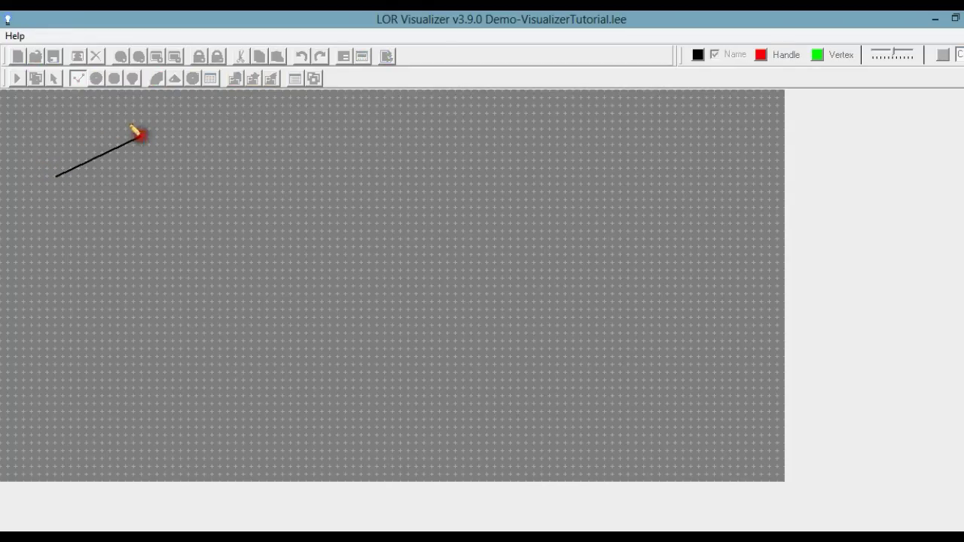
{"action": "double_click", "coordinate": [213, 176]}
- Name the new light string fixture Eaves 01
{"action": "left_click_drag", "start_coordinate": [348, 197], "coordinate": [476, 42]}
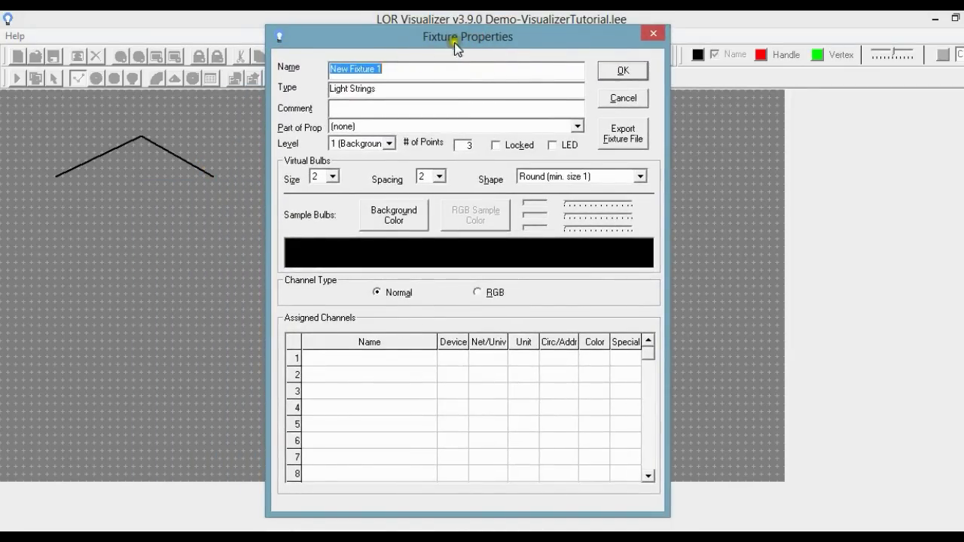
{"action": "type", "text": "Eaves 01"}
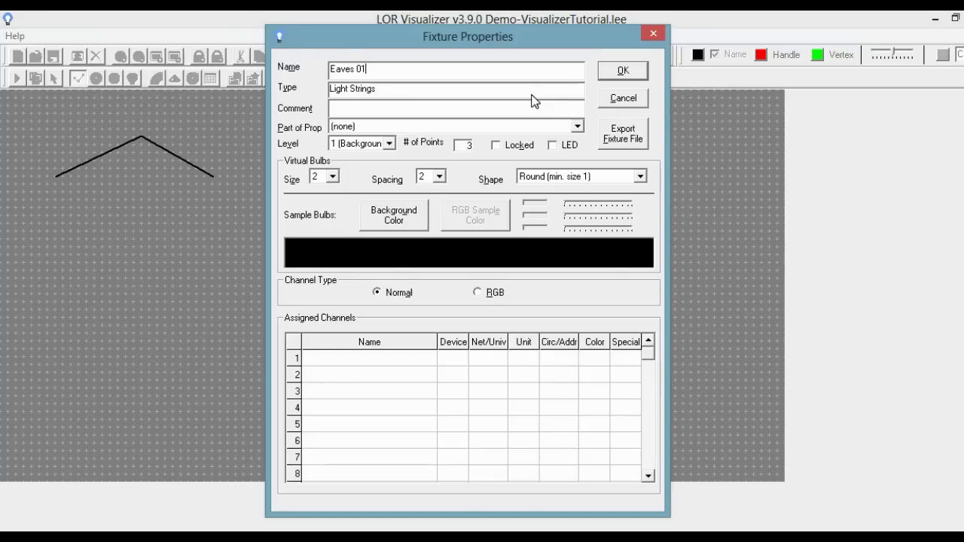
{"action": "left_click", "coordinate": [358, 69]}
- Assign the Eaves 01 fixture a channel named Red with red colour and Light-O-Rama Controller as device type, and accept the fixture
{"action": "double_click", "coordinate": [372, 357]}
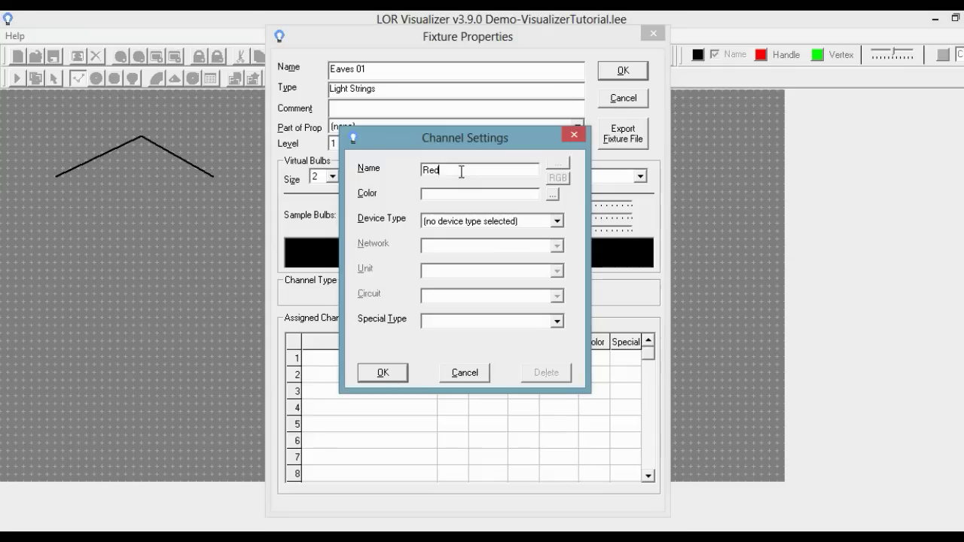
{"action": "left_click", "coordinate": [552, 195]}
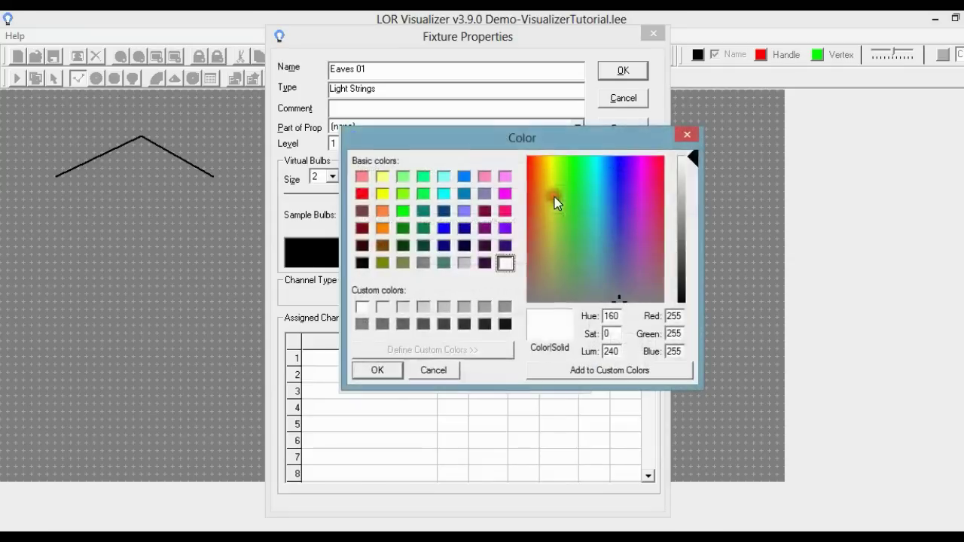
{"action": "left_click", "coordinate": [362, 195]}
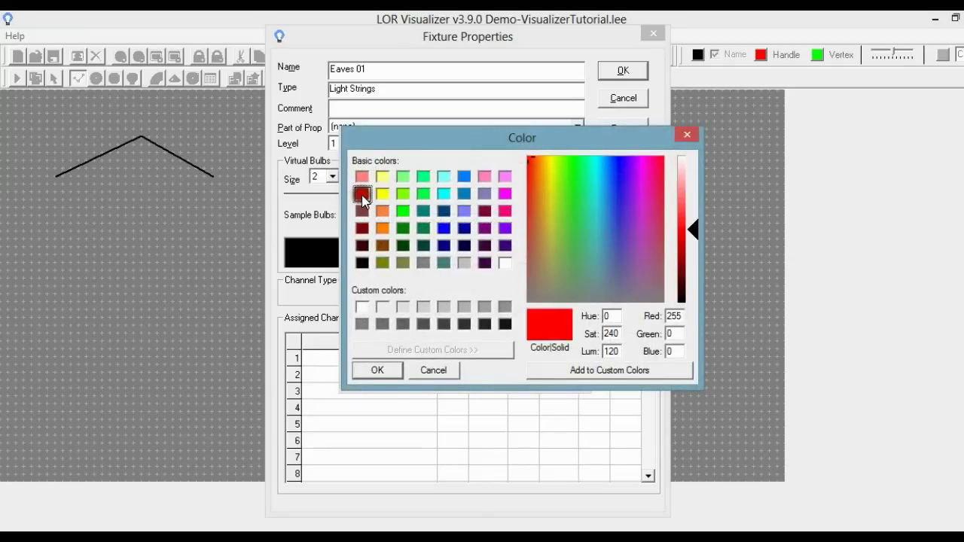
{"action": "left_click", "coordinate": [377, 370]}
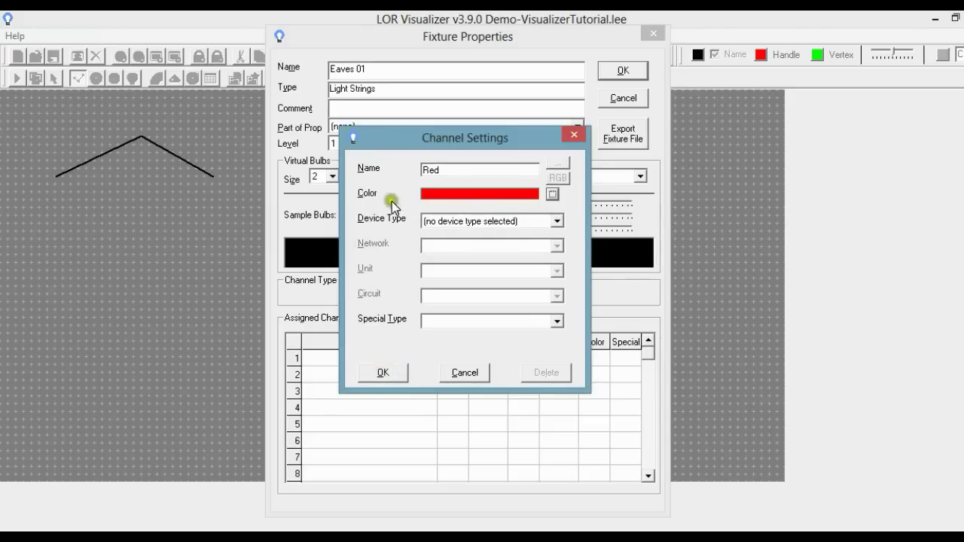
{"action": "left_click", "coordinate": [453, 221]}
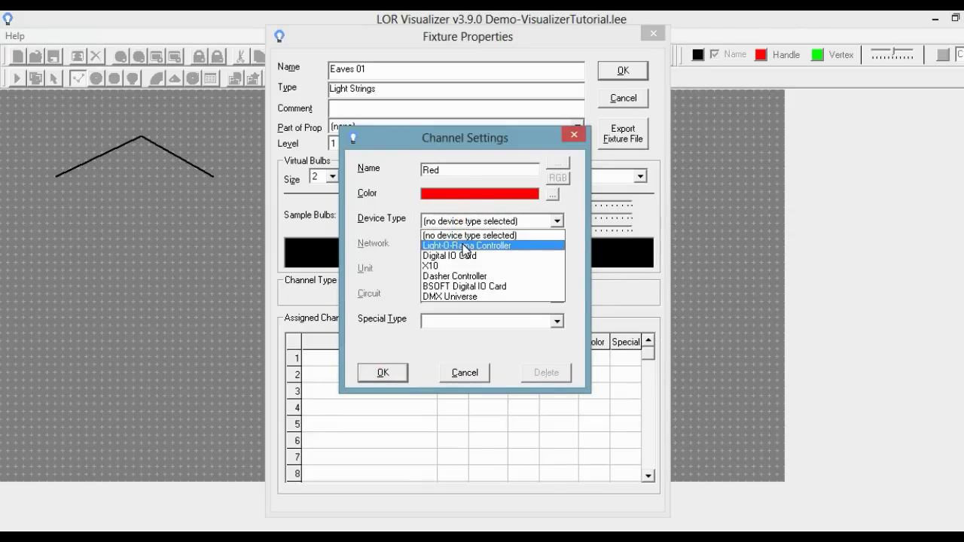
{"action": "left_click", "coordinate": [464, 247]}
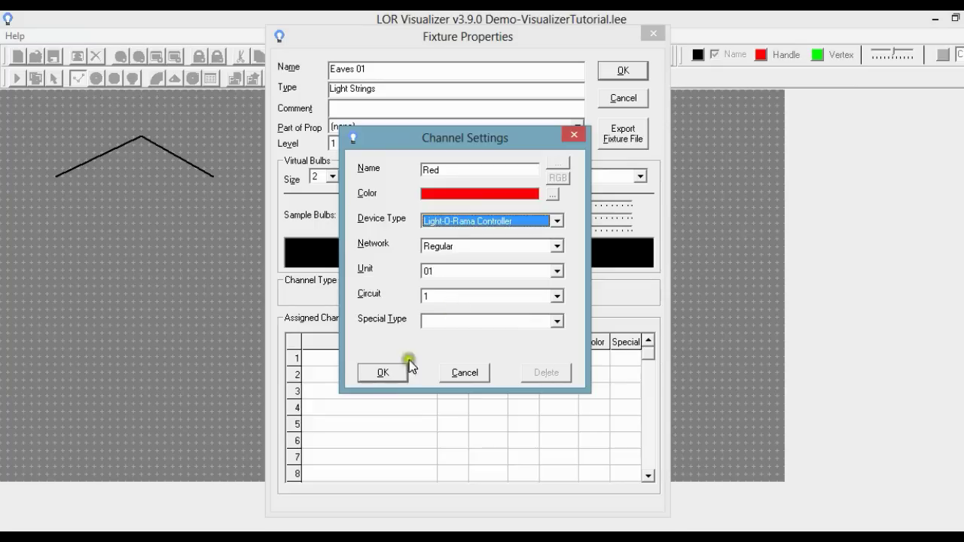
{"action": "left_click", "coordinate": [382, 371]}
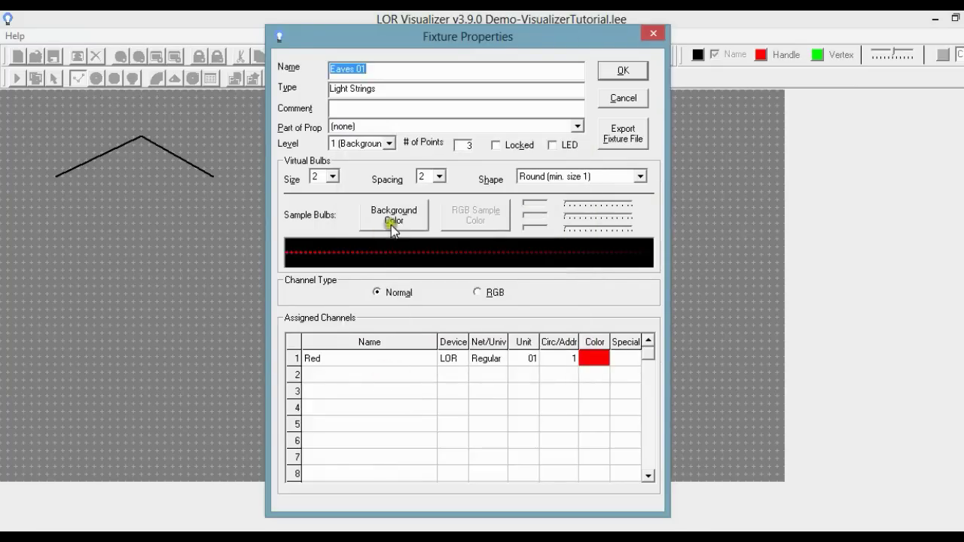
{"action": "left_click", "coordinate": [634, 70]}
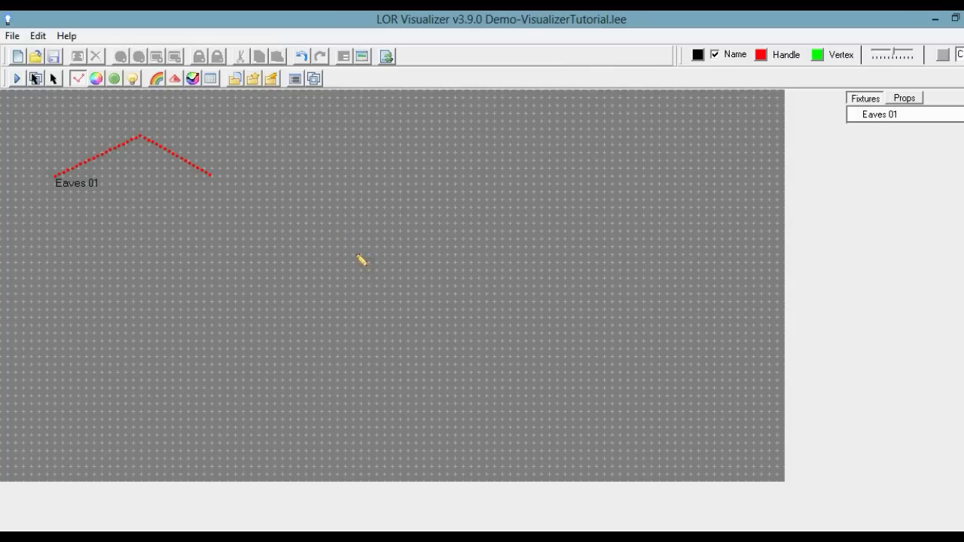
- Set the virtual bulb size to 3 and the spacing to 4 for the Eaves 01 fixture, then deselect it
{"action": "left_click", "coordinate": [880, 114]}
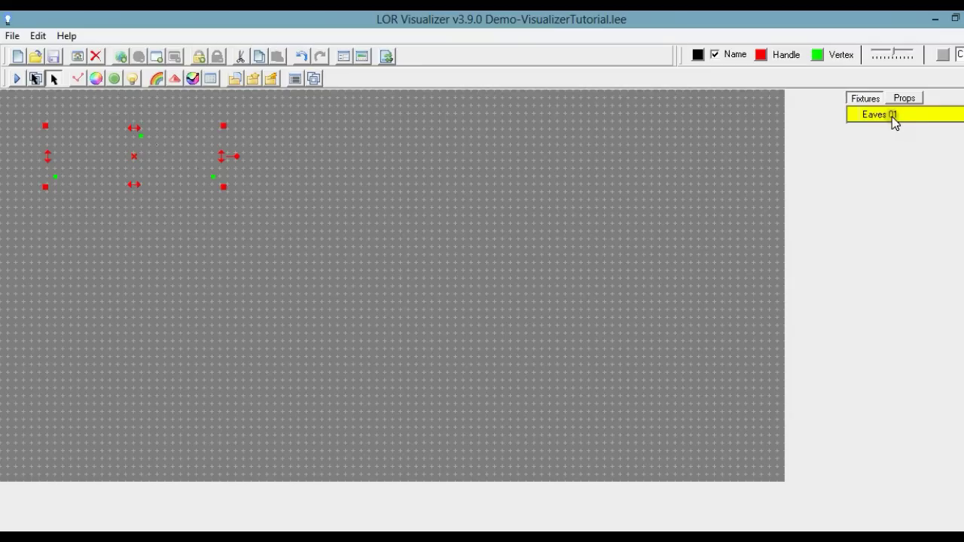
{"action": "double_click", "coordinate": [892, 119]}
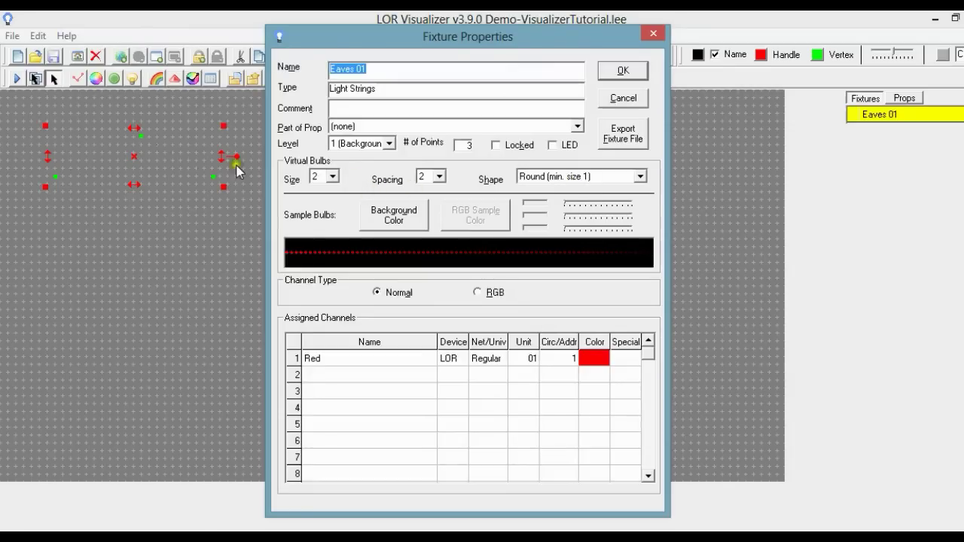
{"action": "left_click", "coordinate": [332, 177]}
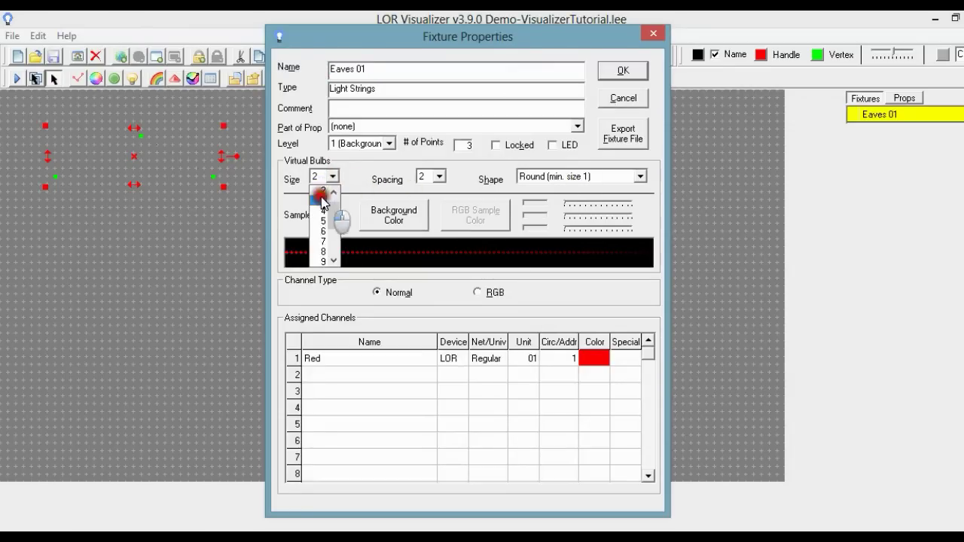
{"action": "left_click", "coordinate": [321, 207]}
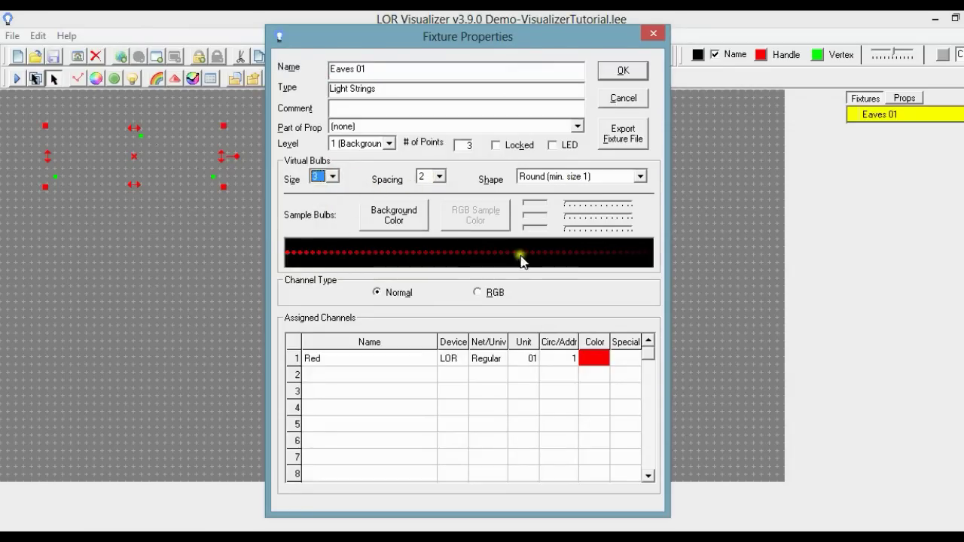
{"action": "left_click", "coordinate": [439, 176]}
{"action": "left_click", "coordinate": [429, 211]}
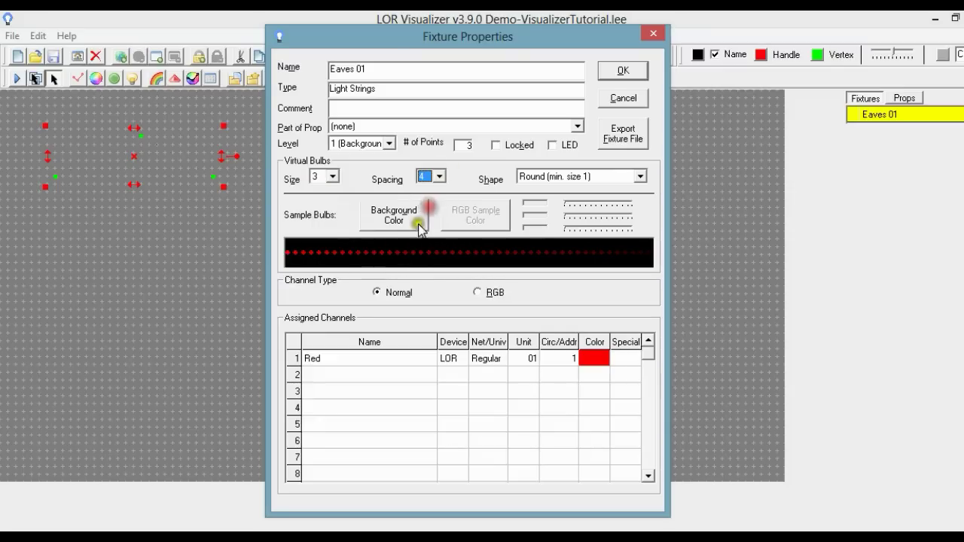
{"action": "left_click", "coordinate": [616, 70]}
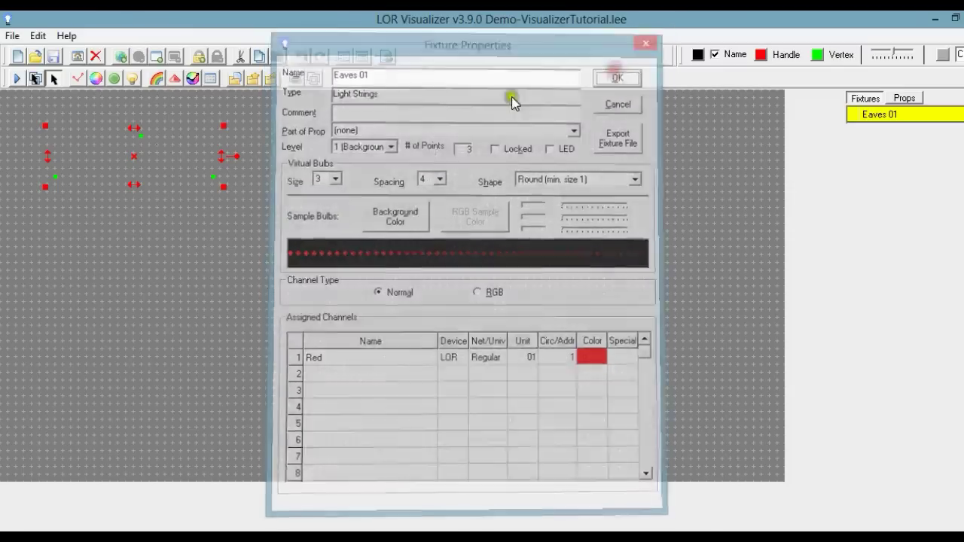
{"action": "left_click", "coordinate": [463, 214]}
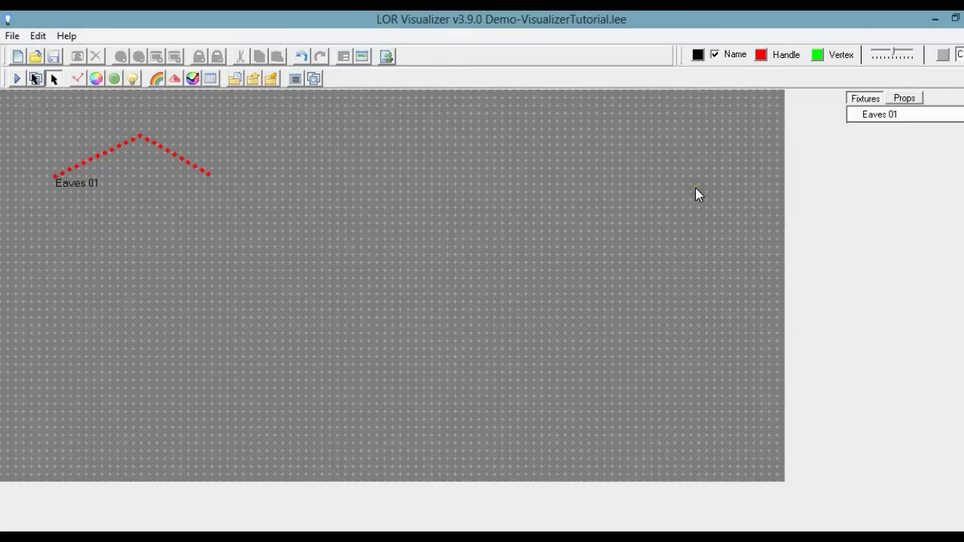
- Set the virtual bulb size to 2 and the spacing to 2 for the Eaves 01 fixture, then deselect it
{"action": "left_click", "coordinate": [875, 115]}
{"action": "double_click", "coordinate": [895, 116]}
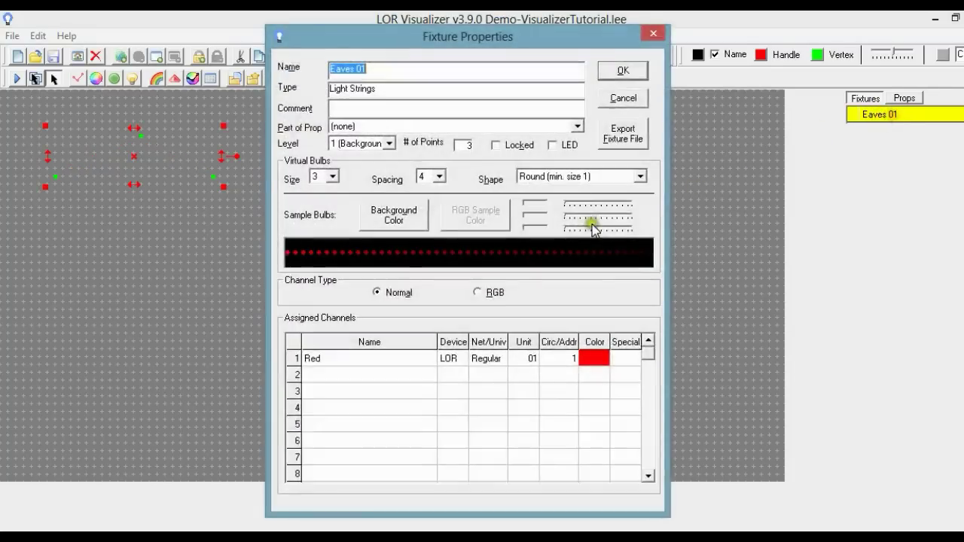
{"action": "left_click", "coordinate": [332, 176]}
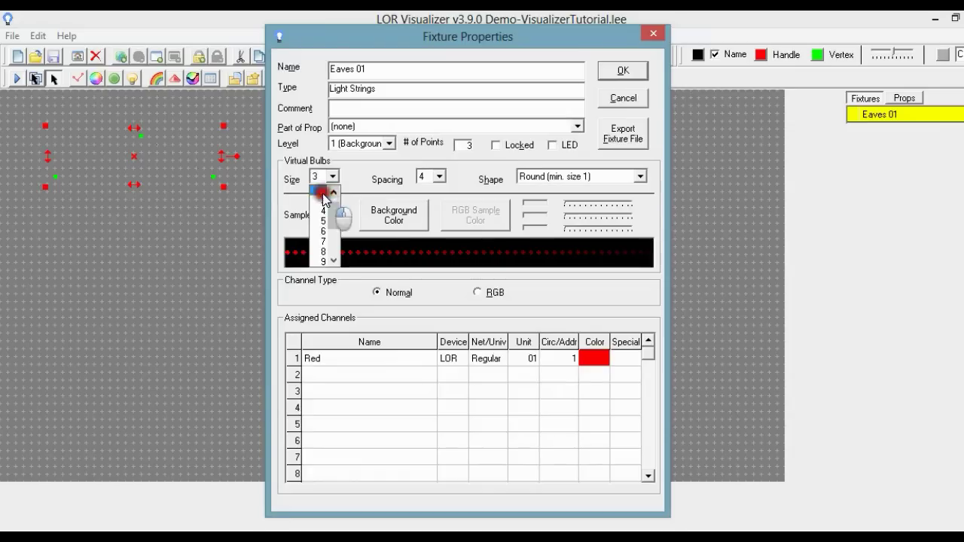
{"action": "left_click", "coordinate": [322, 189]}
{"action": "left_click", "coordinate": [439, 176]}
{"action": "left_click", "coordinate": [440, 196]}
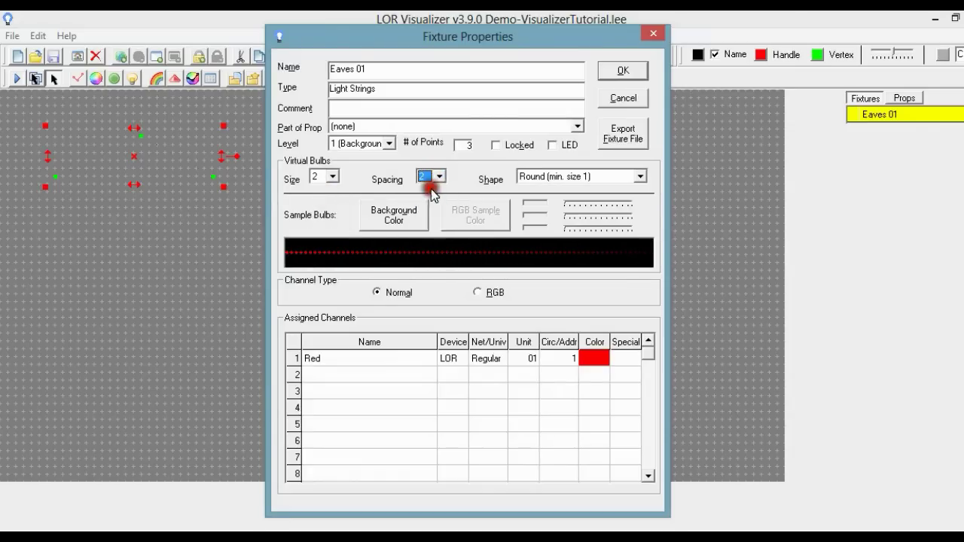
{"action": "left_click", "coordinate": [623, 70]}
{"action": "left_click", "coordinate": [377, 251]}
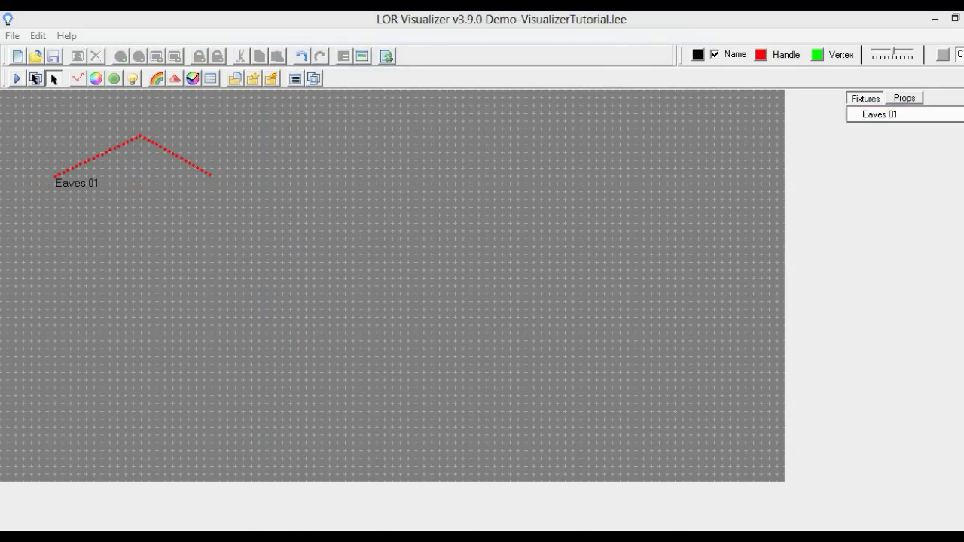
- Draw a three-point roof-peak light string starting on the right slope of Eaves 01 and name the new fixture Eaves 02
{"action": "left_click", "coordinate": [78, 78]}
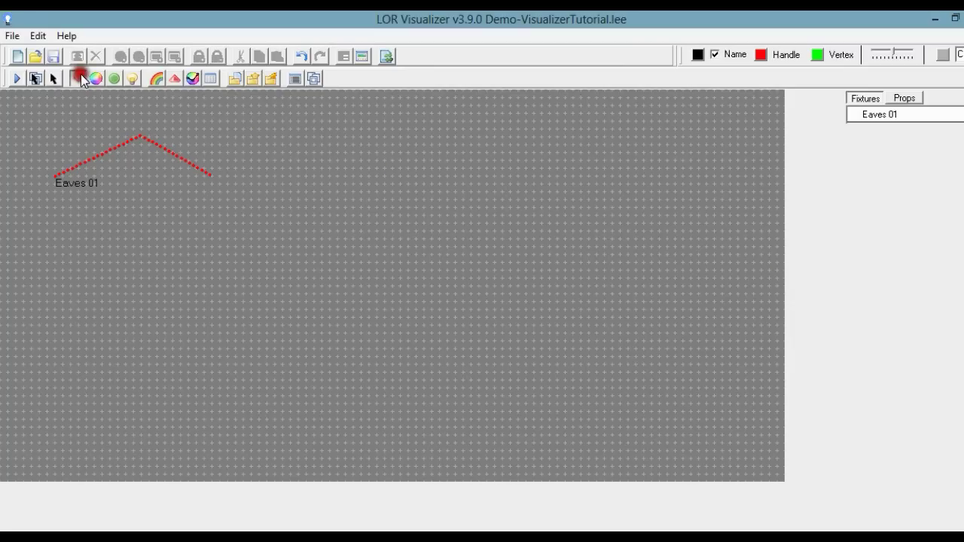
{"action": "left_click", "coordinate": [180, 153]}
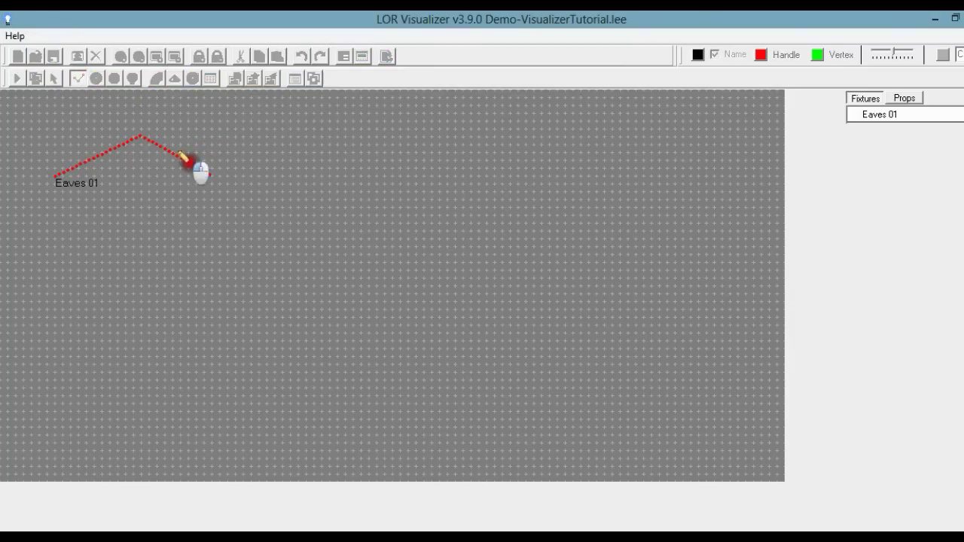
{"action": "left_click", "coordinate": [315, 115]}
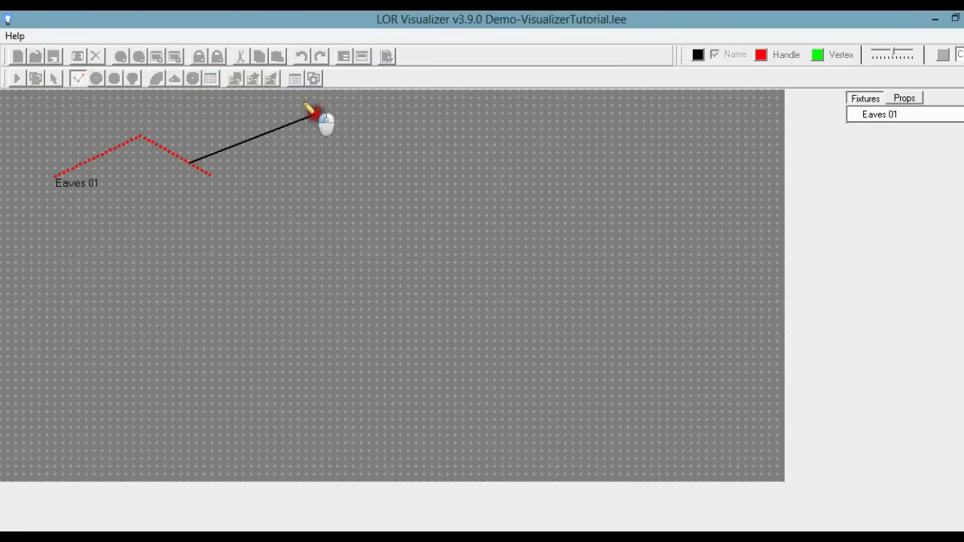
{"action": "double_click", "coordinate": [377, 143]}
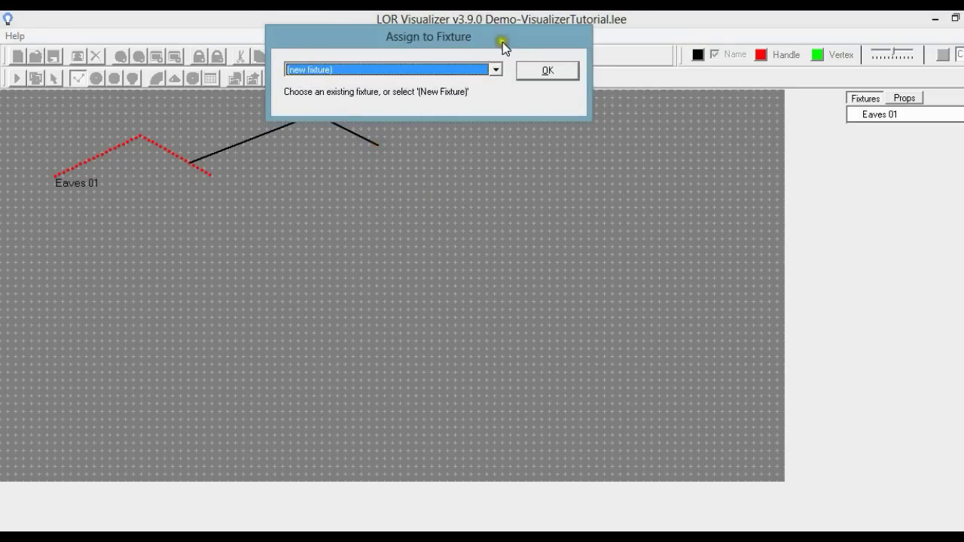
{"action": "left_click", "coordinate": [545, 70]}
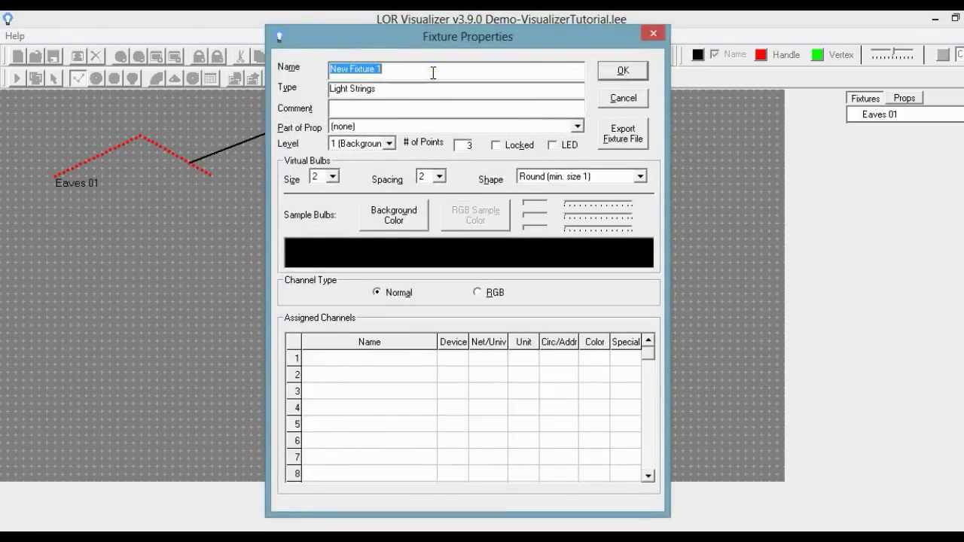
{"action": "type", "text": "Eaves 0"}
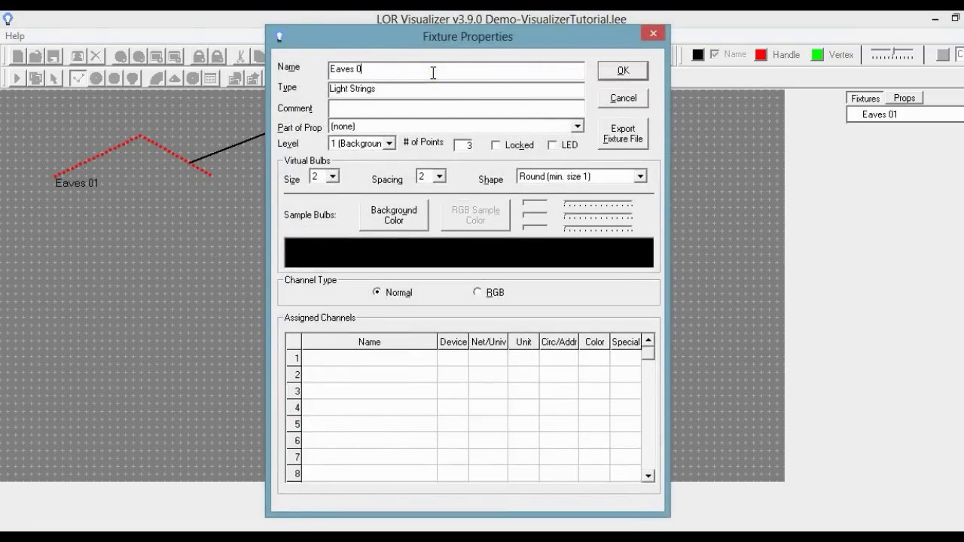
{"action": "type", "text": "2"}
- Add a first channel named Green with bright green colour to the Eaves 02 fixture
{"action": "double_click", "coordinate": [371, 360]}
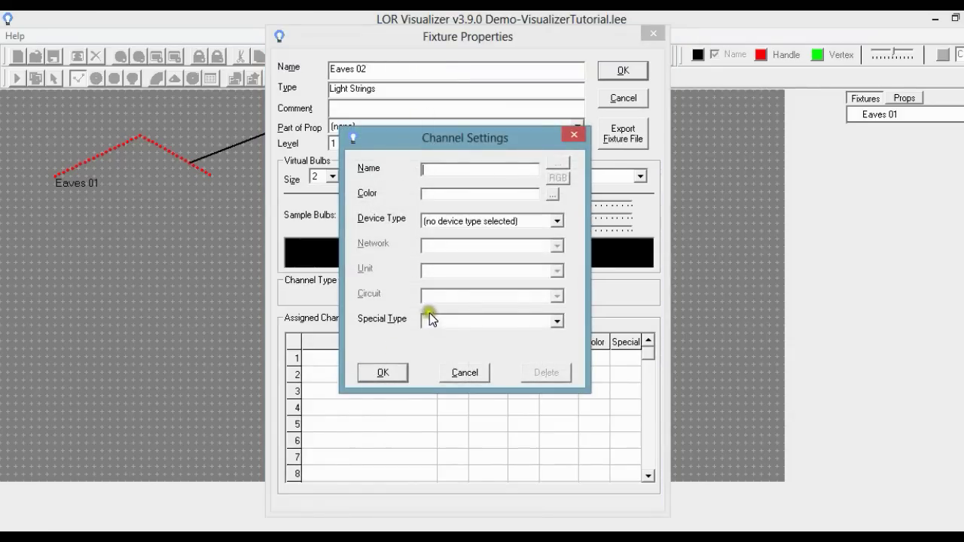
{"action": "left_click", "coordinate": [447, 169]}
{"action": "left_click", "coordinate": [552, 194]}
{"action": "left_click", "coordinate": [405, 210]}
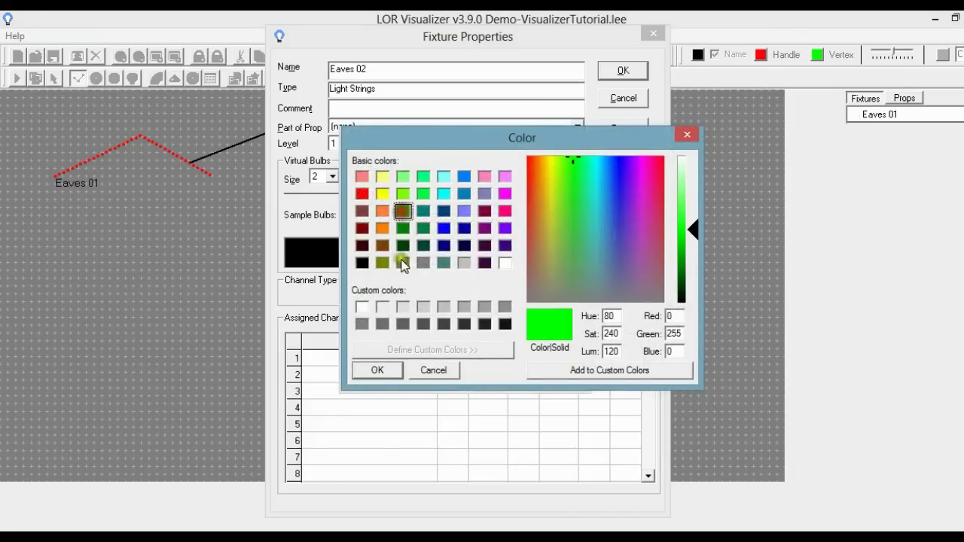
{"action": "left_click", "coordinate": [394, 370]}
- Set the Green channel's device type to Light-O-Rama Controller and its circuit to 2, then accept the channel and the Eaves 02 fixture
{"action": "left_click", "coordinate": [451, 220]}
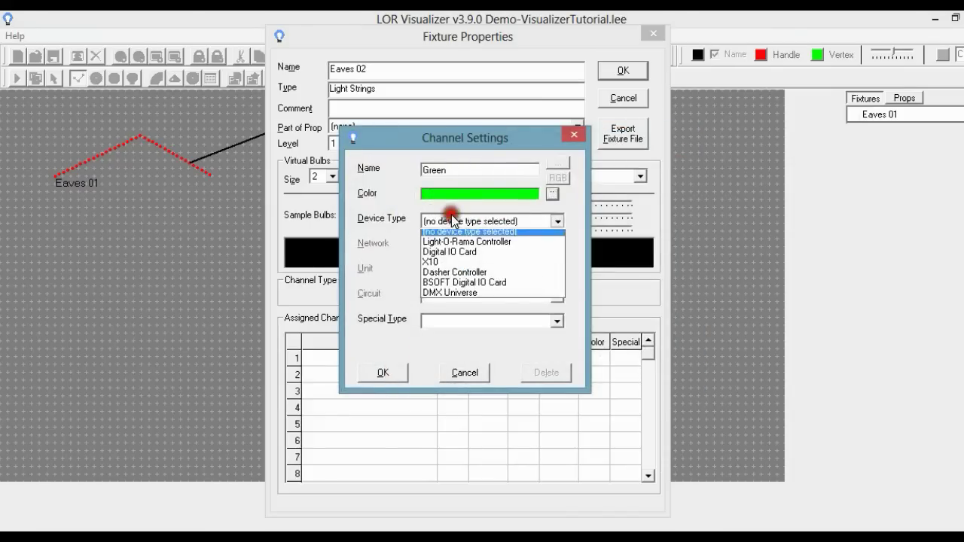
{"action": "left_click", "coordinate": [459, 244]}
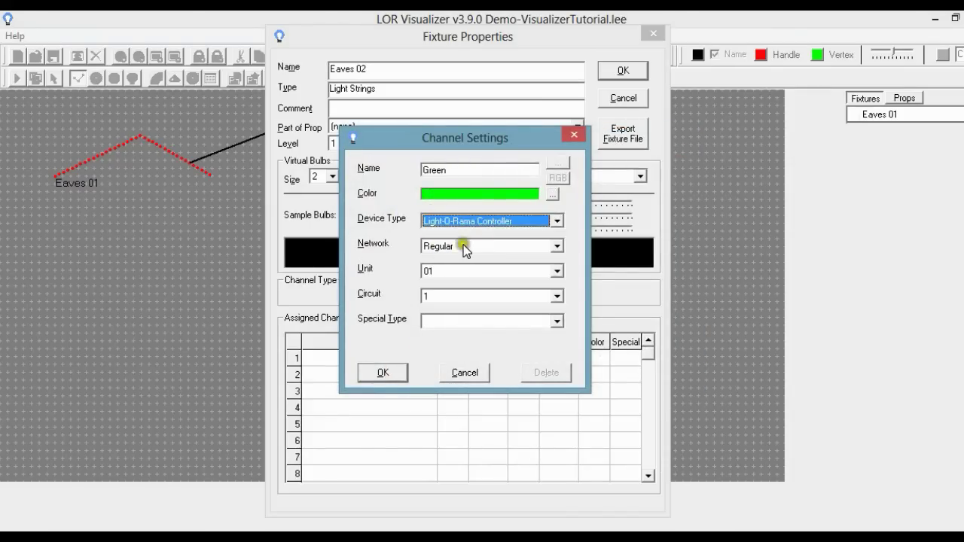
{"action": "left_click", "coordinate": [436, 272]}
{"action": "left_click", "coordinate": [445, 300]}
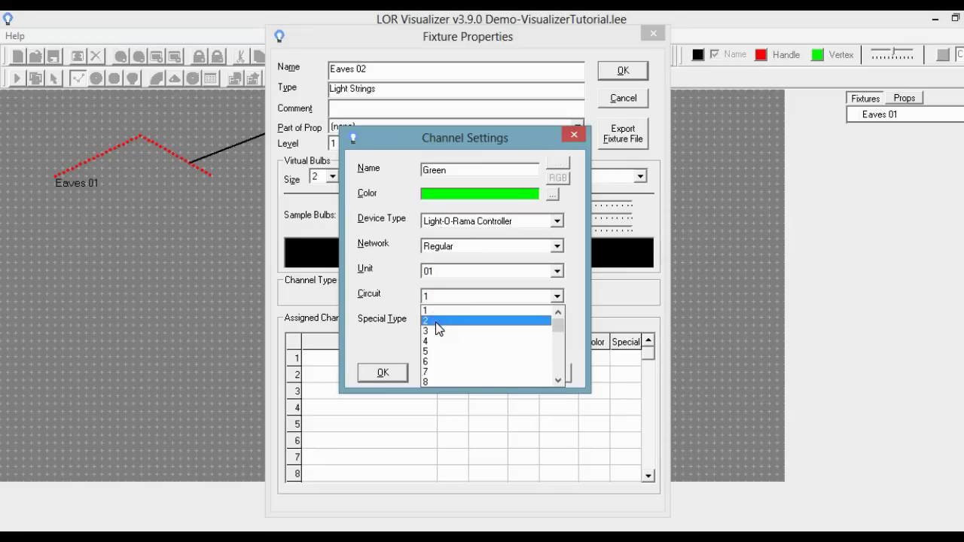
{"action": "left_click", "coordinate": [435, 321]}
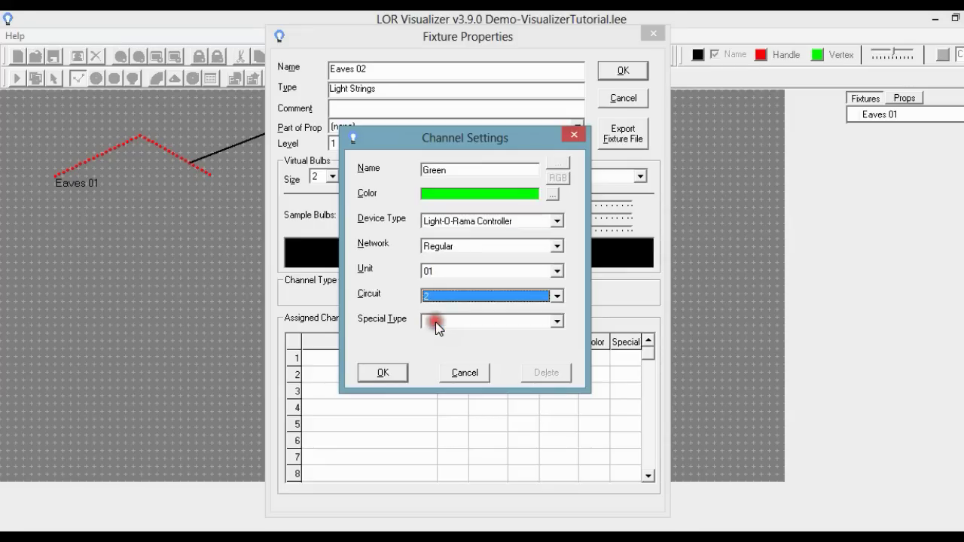
{"action": "left_click", "coordinate": [422, 255]}
{"action": "left_click", "coordinate": [383, 373]}
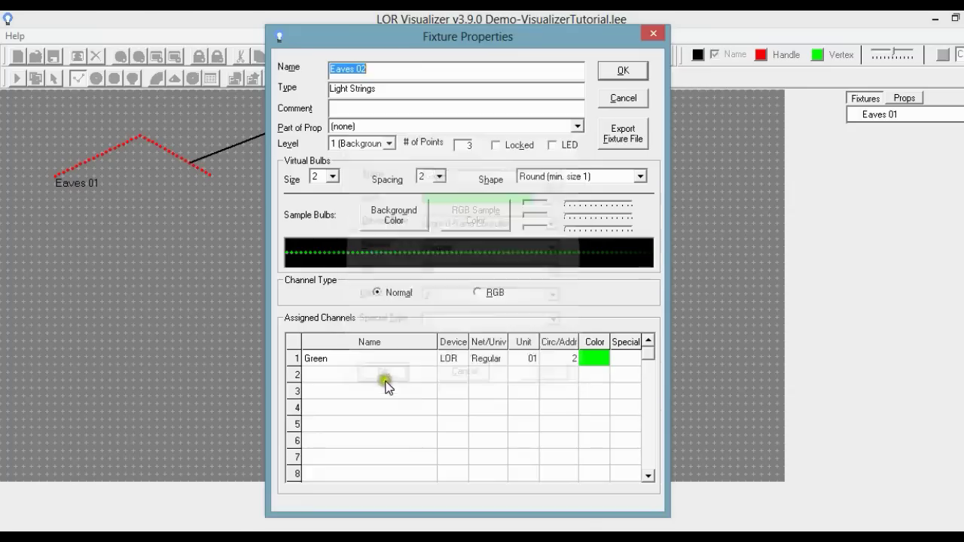
{"action": "left_click", "coordinate": [623, 70]}
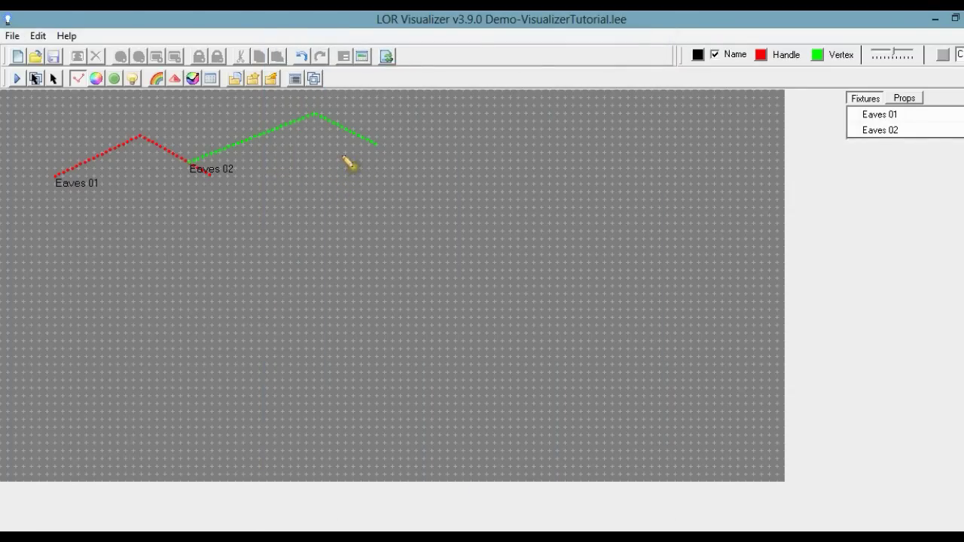
- Draw a wide three-point roof-peak light string to the right of Eaves 02 and name the new fixture Eaves 03
{"action": "left_click", "coordinate": [345, 167]}
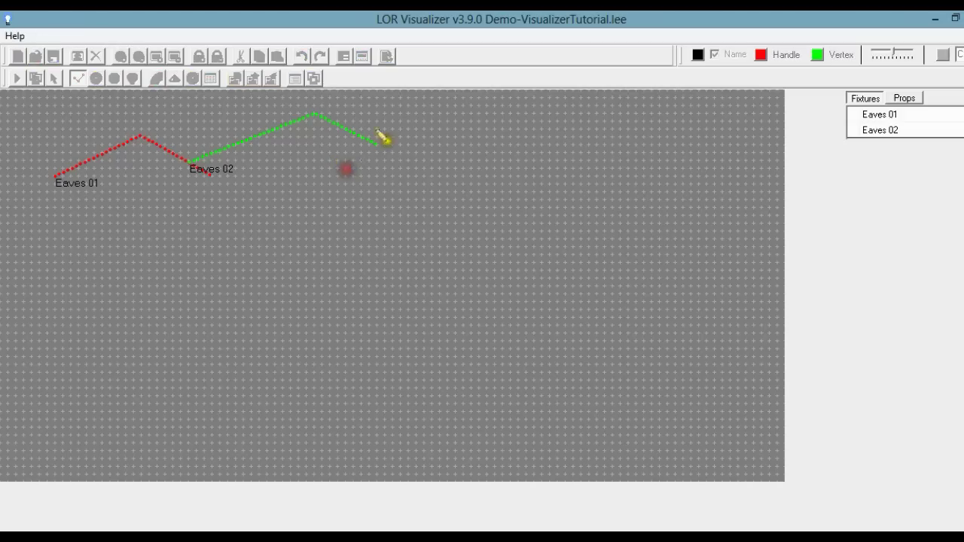
{"action": "left_click", "coordinate": [541, 120]}
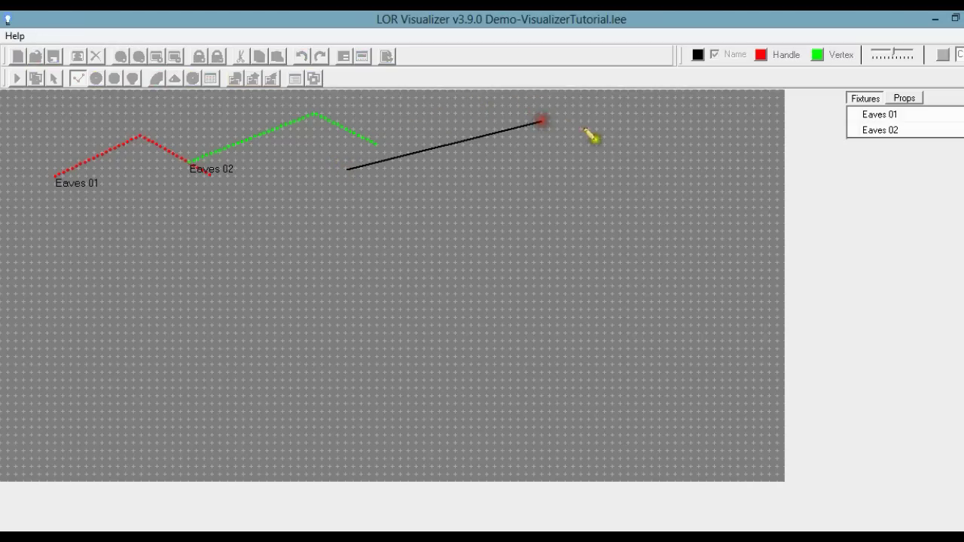
{"action": "left_click", "coordinate": [688, 166]}
{"action": "right_click", "coordinate": [689, 166]}
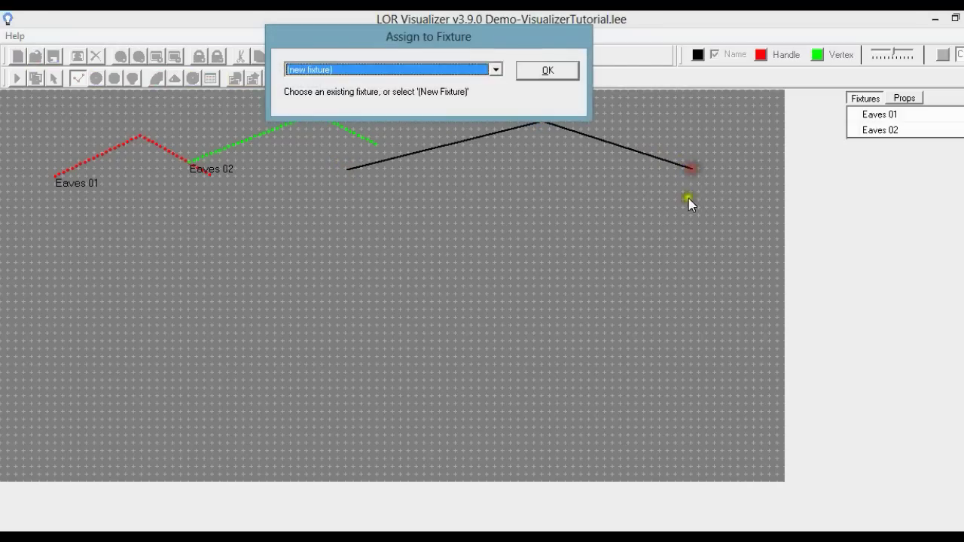
{"action": "left_click", "coordinate": [544, 76]}
{"action": "type", "text": "Eaves 03"}
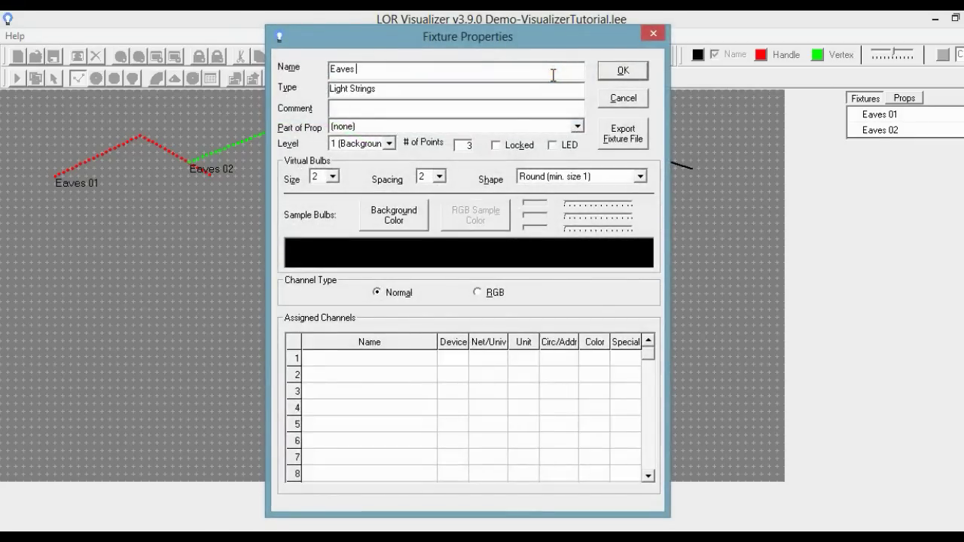
- Add a first channel named Blue with pure blue colour to the Eaves 03 fixture
{"action": "double_click", "coordinate": [363, 356]}
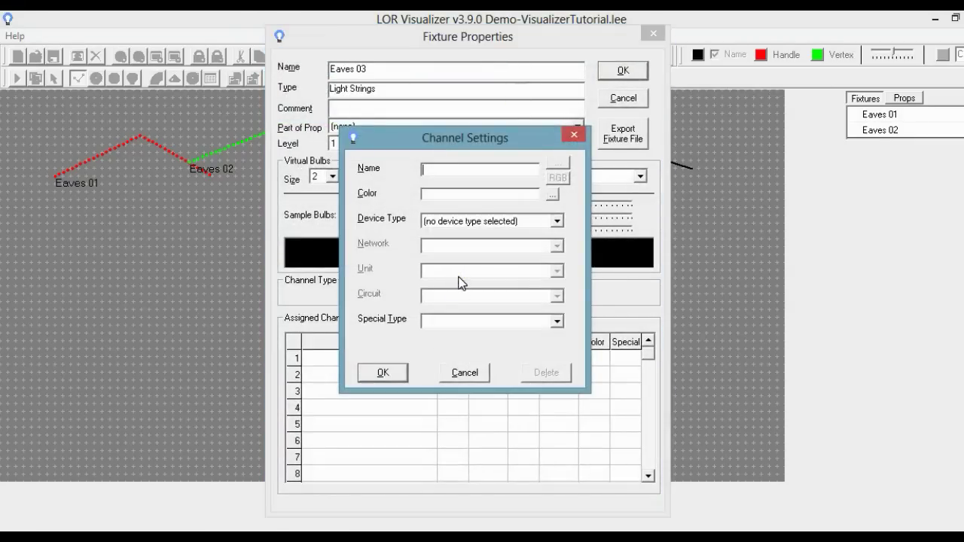
{"action": "left_click", "coordinate": [460, 168]}
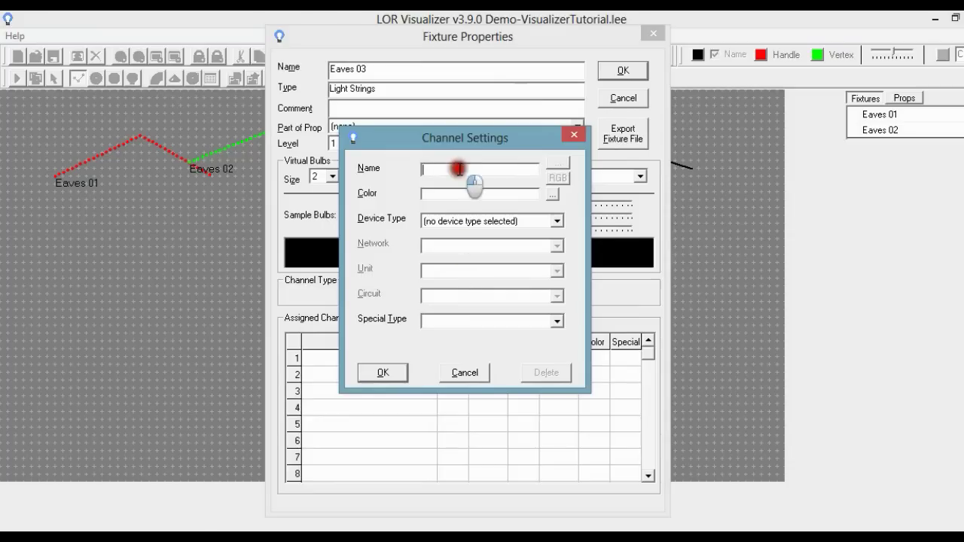
{"action": "type", "text": "Blue"}
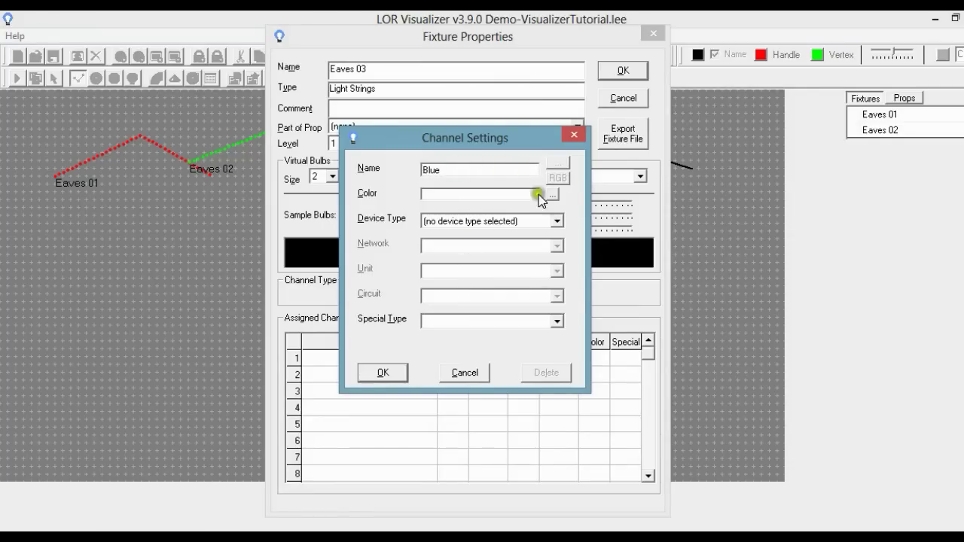
{"action": "left_click", "coordinate": [550, 195]}
{"action": "left_click", "coordinate": [444, 228]}
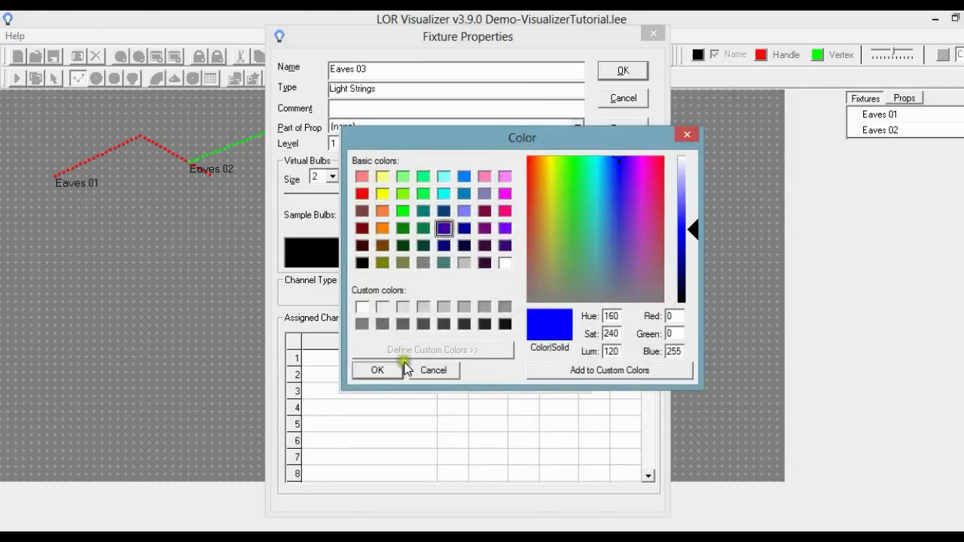
{"action": "left_click", "coordinate": [395, 367]}
- Set the Blue channel's device type to Light-O-Rama Controller and its circuit to 3, then accept the channel and the Eaves 03 fixture
{"action": "left_click", "coordinate": [456, 223]}
{"action": "left_click", "coordinate": [450, 250]}
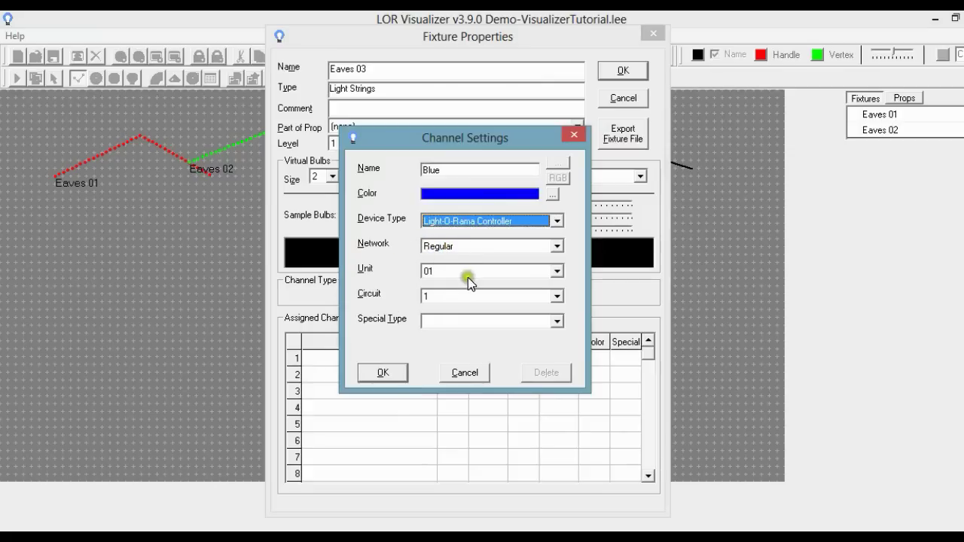
{"action": "left_click", "coordinate": [436, 295]}
{"action": "left_click", "coordinate": [436, 332]}
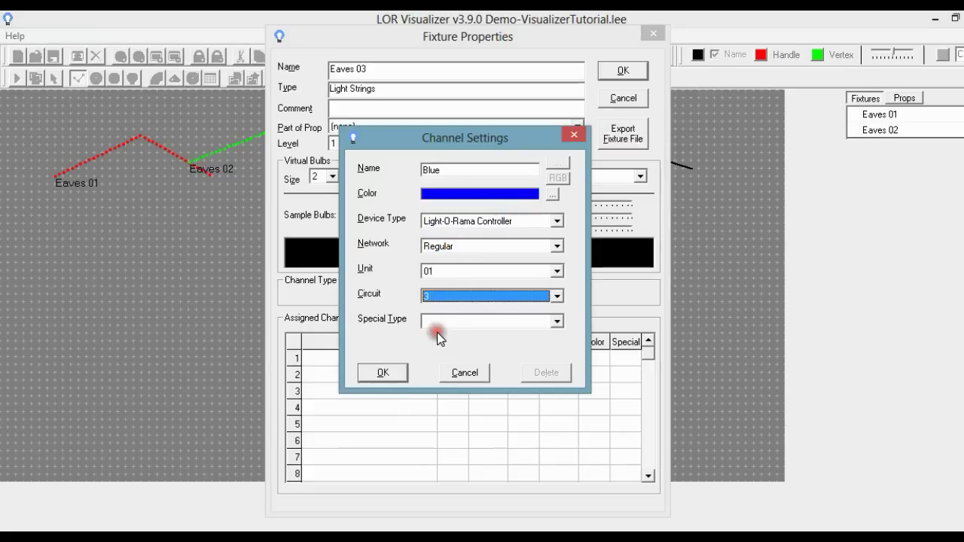
{"action": "left_click", "coordinate": [395, 370]}
{"action": "left_click", "coordinate": [622, 70]}
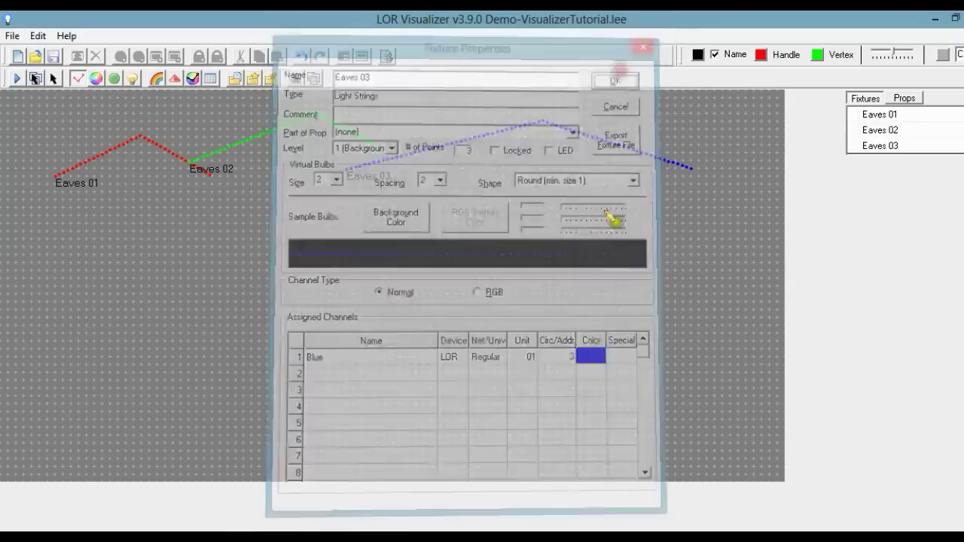
- Move the right end point of Eaves 02 onto the left slope of Eaves 03 and deselect the fixture
{"action": "left_click", "coordinate": [893, 129]}
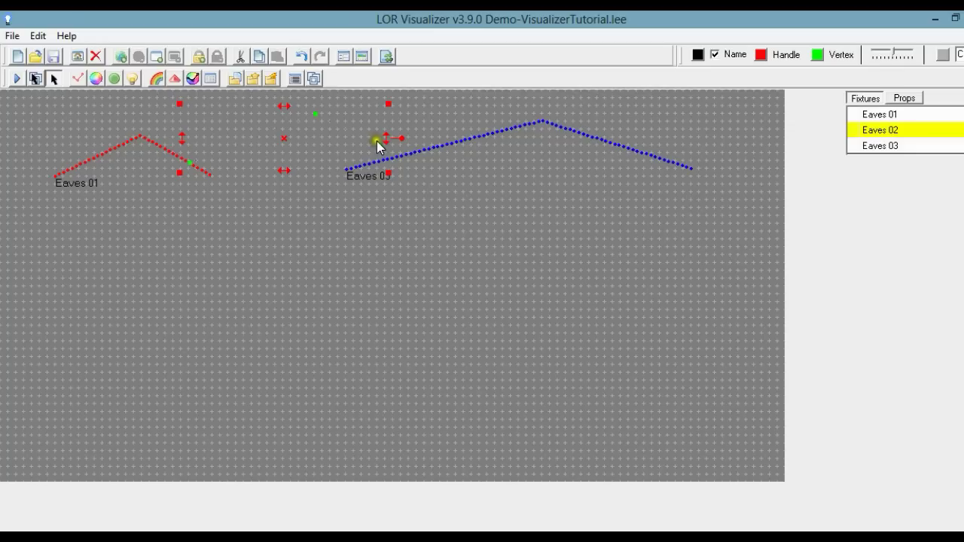
{"action": "left_click_drag", "start_coordinate": [378, 143], "coordinate": [396, 154]}
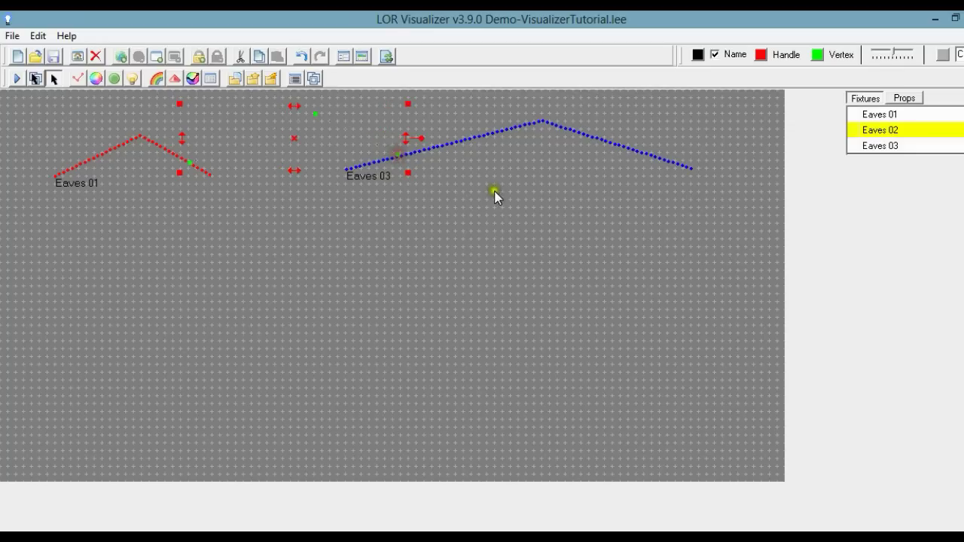
{"action": "left_click", "coordinate": [427, 218]}
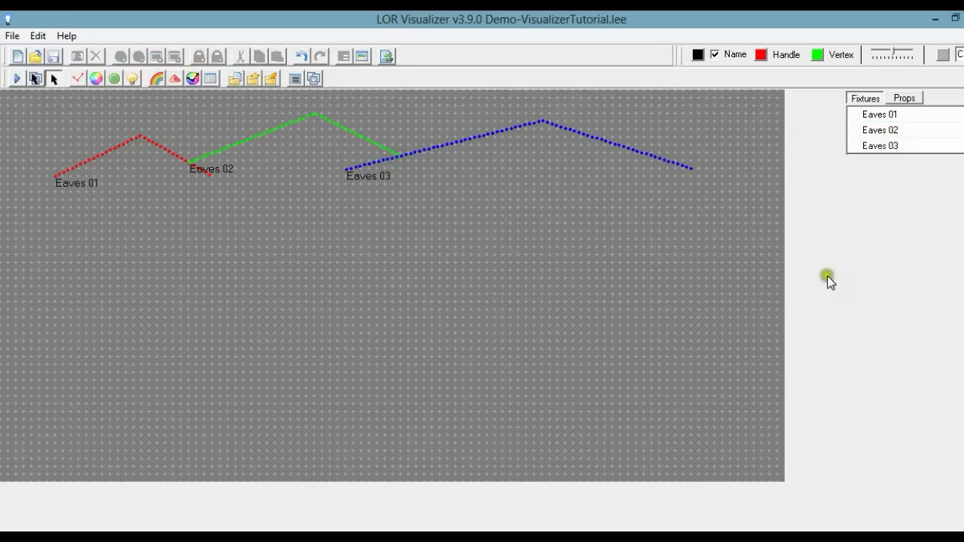
- Draw a straight horizontal light string connecting the left and right ends of Eaves 03
{"action": "left_click", "coordinate": [78, 78]}
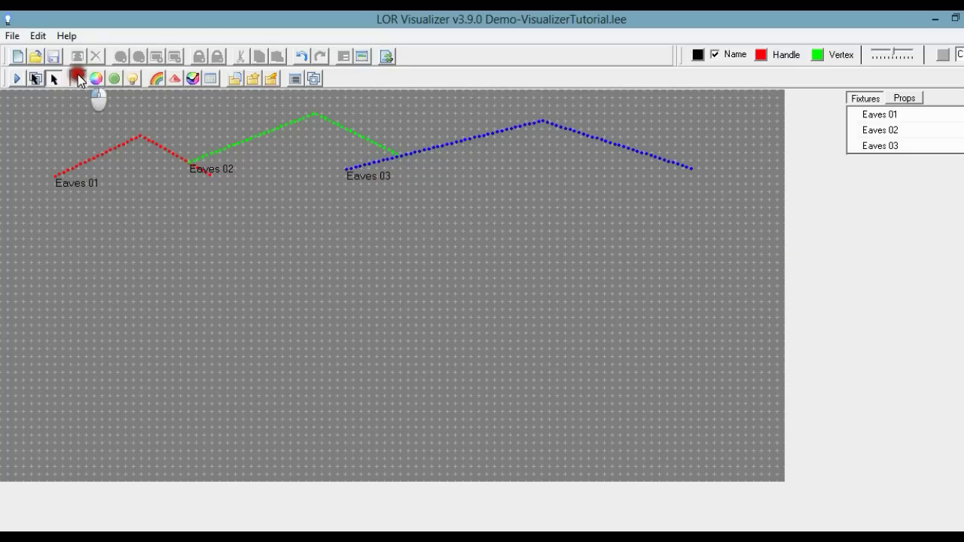
{"action": "left_click", "coordinate": [345, 169]}
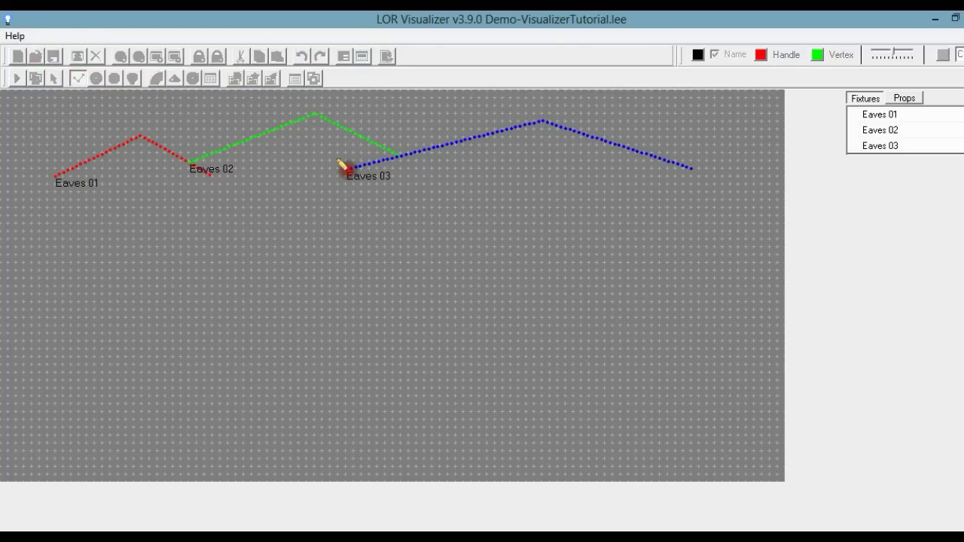
{"action": "left_click", "coordinate": [690, 168]}
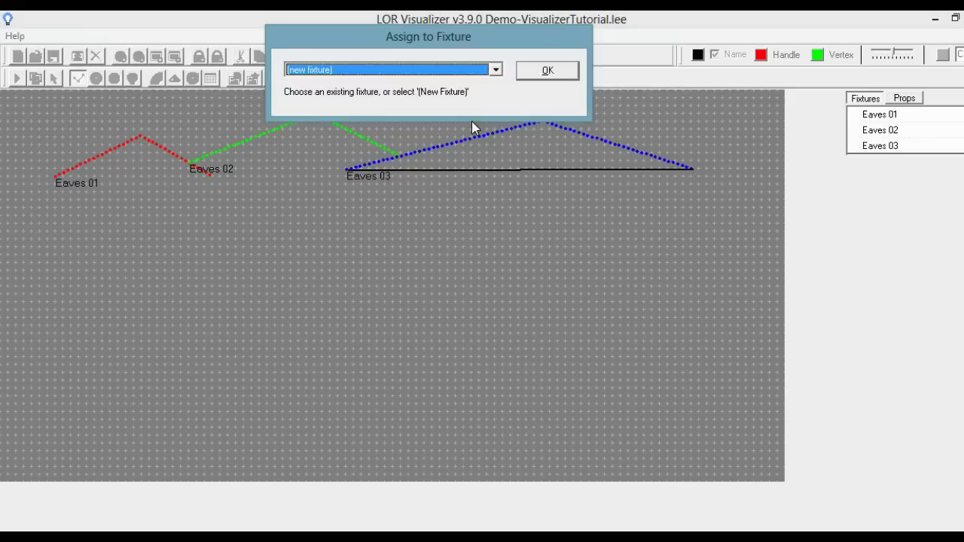
- Assign the horizontal string to a new fixture named Eaves 04 and add a first channel named White
{"action": "key", "text": "Return"}
{"action": "type", "text": "Eaves 04"}
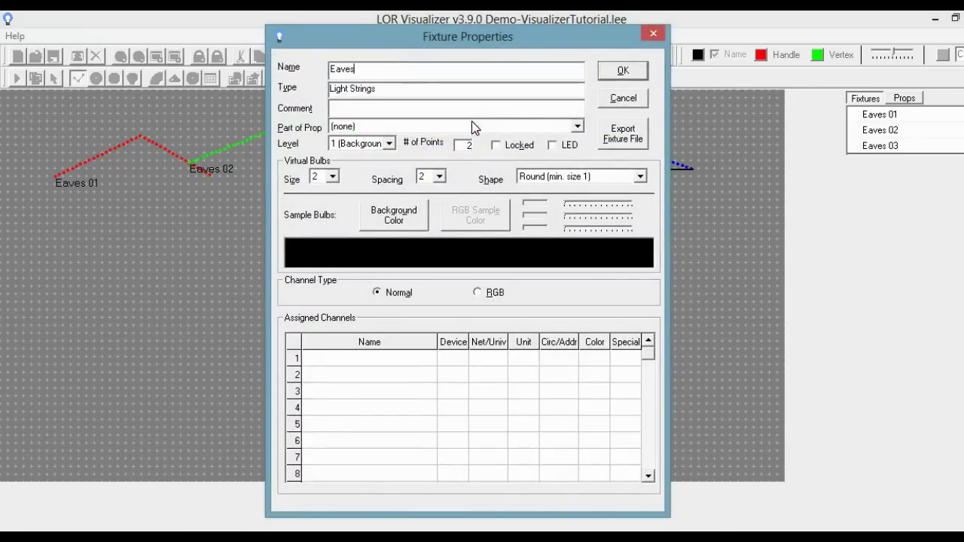
{"action": "double_click", "coordinate": [404, 362]}
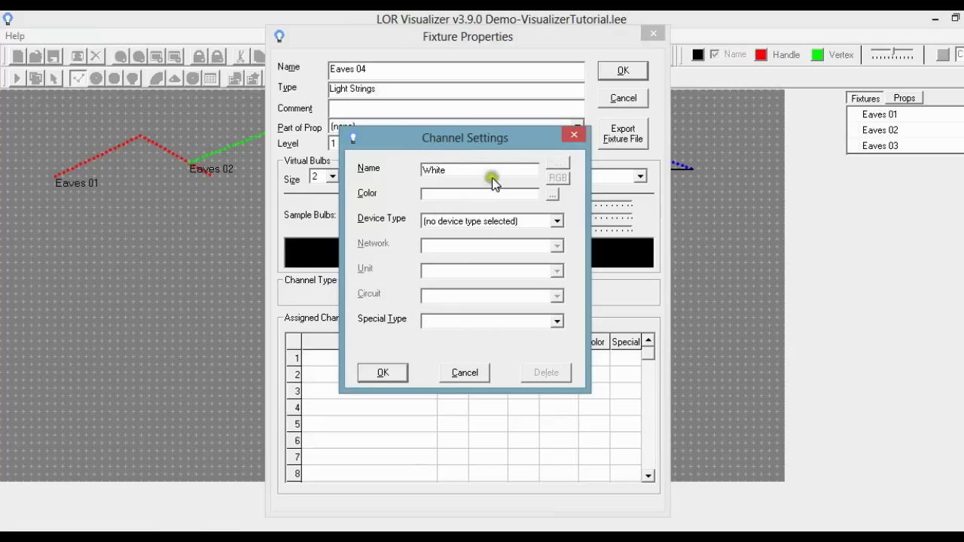
{"action": "left_click", "coordinate": [479, 197]}
- Set the White channel's device type to Light-O-Rama Controller and its circuit to 4, then accept the channel and the Eaves 04 fixture
{"action": "left_click", "coordinate": [516, 222]}
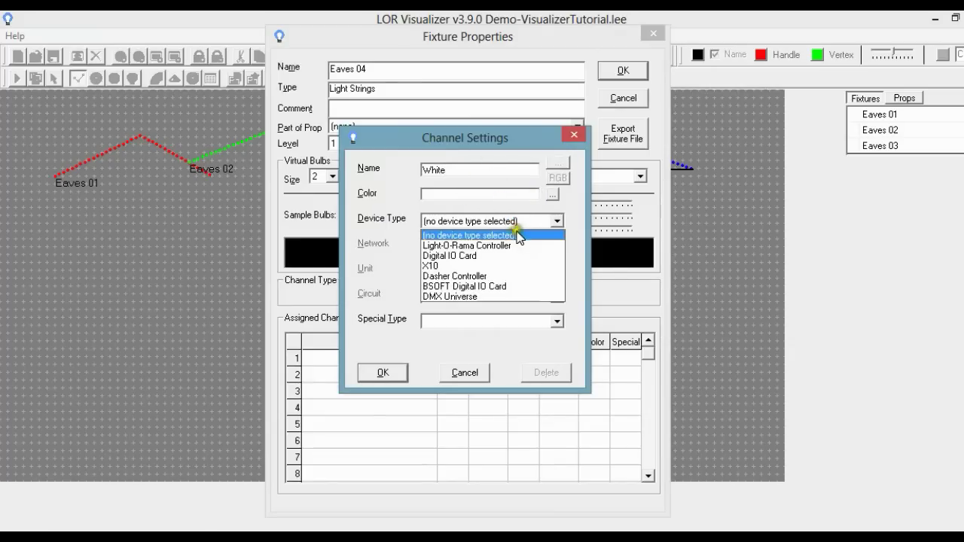
{"action": "left_click", "coordinate": [510, 245]}
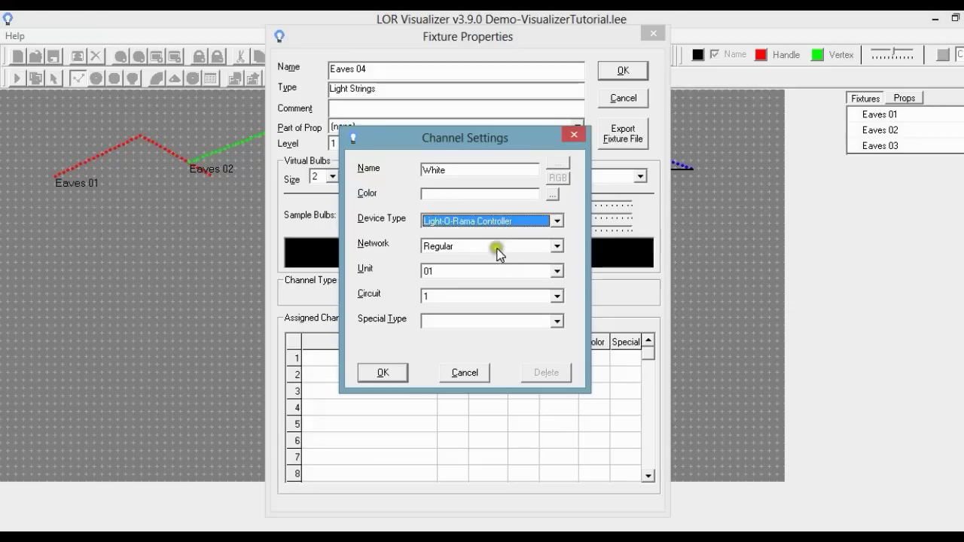
{"action": "left_click", "coordinate": [432, 304]}
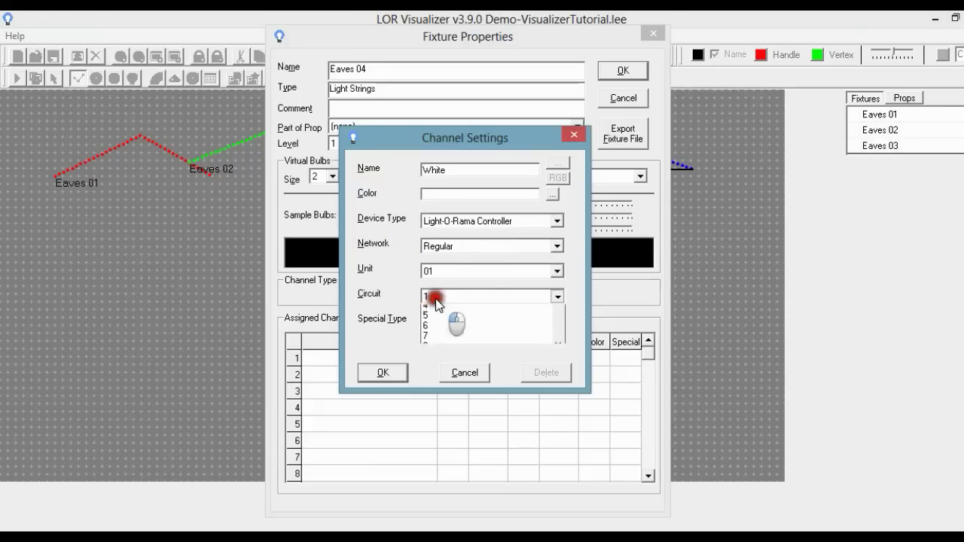
{"action": "left_click", "coordinate": [441, 341]}
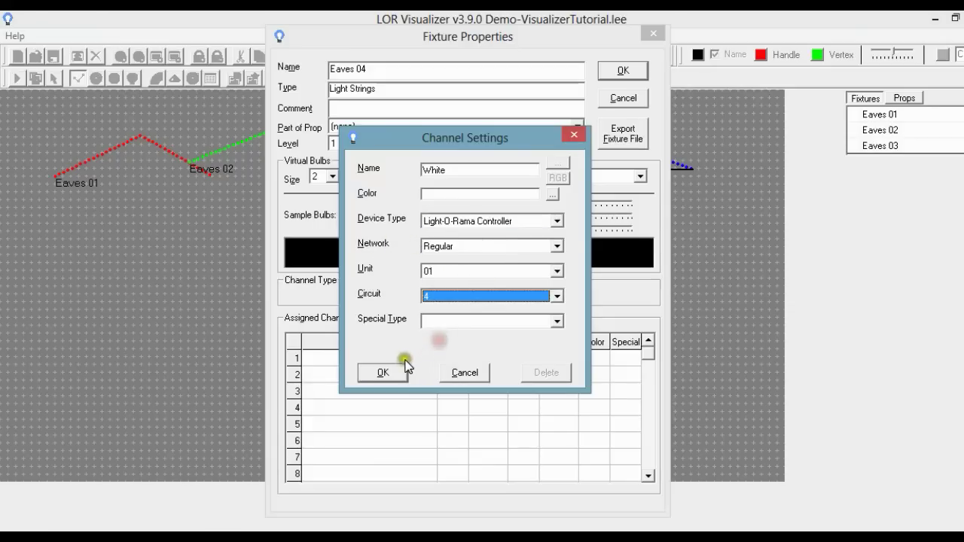
{"action": "left_click", "coordinate": [383, 372]}
{"action": "left_click", "coordinate": [621, 71]}
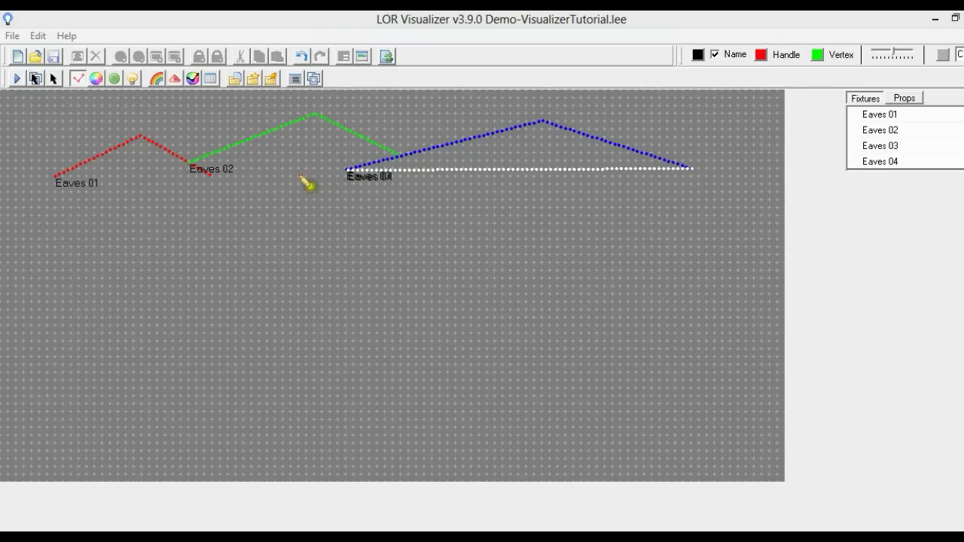
{"action": "left_click", "coordinate": [238, 173]}
{"action": "left_click", "coordinate": [230, 161]}
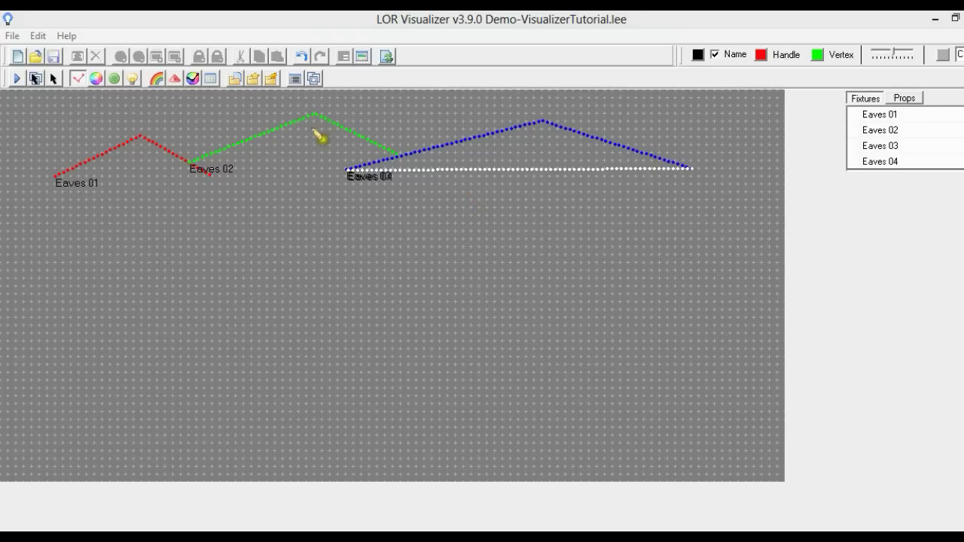
- Draw a closed square light string for a window below Eaves 01
{"action": "left_click", "coordinate": [80, 80]}
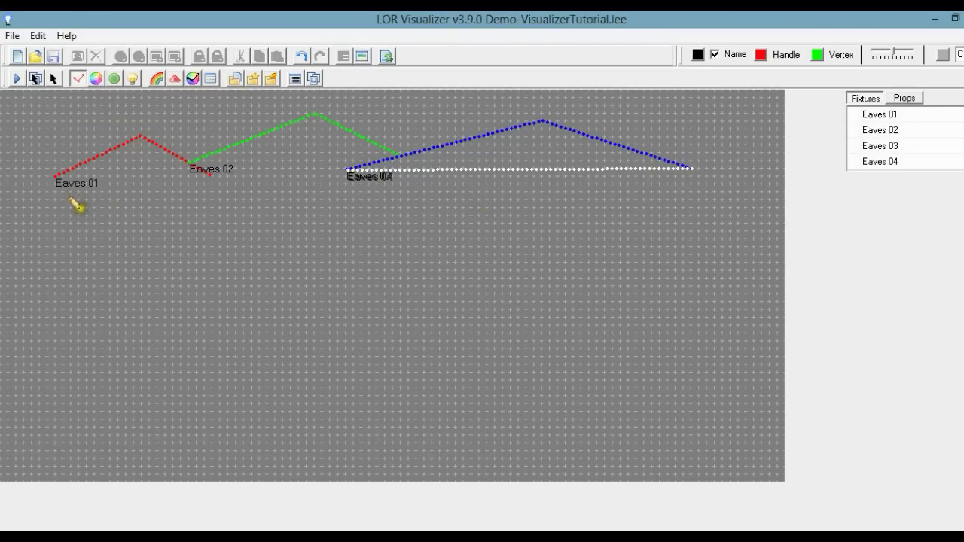
{"action": "left_click", "coordinate": [79, 206]}
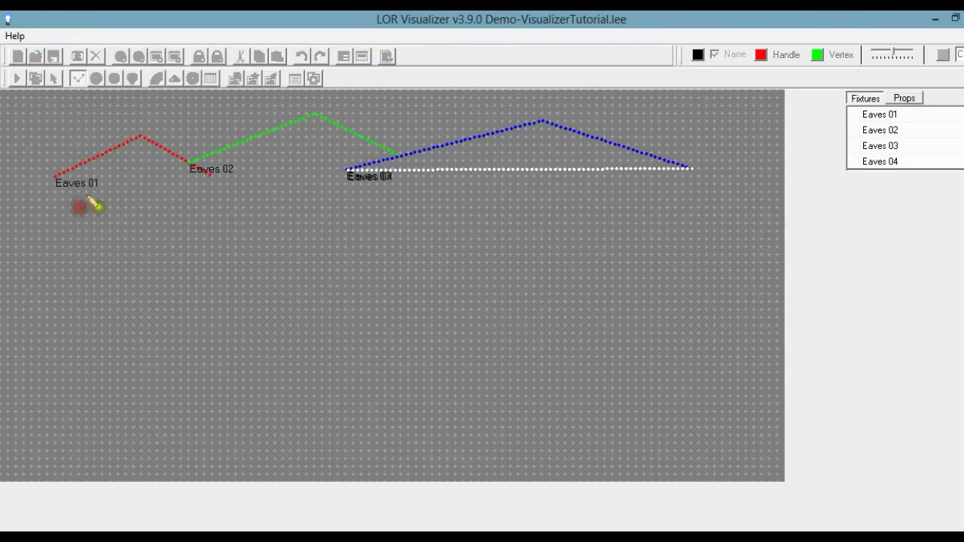
{"action": "left_click", "coordinate": [126, 207]}
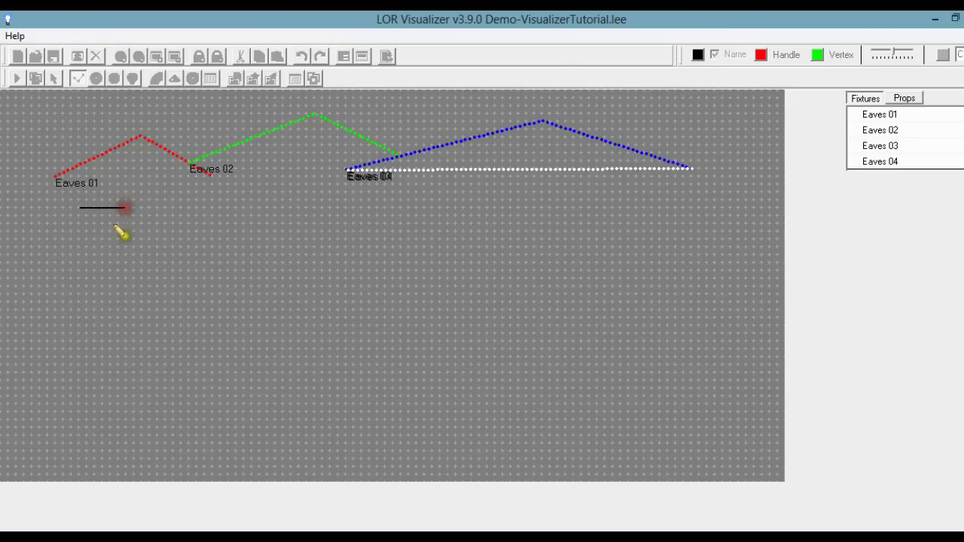
{"action": "left_click", "coordinate": [126, 256]}
{"action": "left_click", "coordinate": [79, 256]}
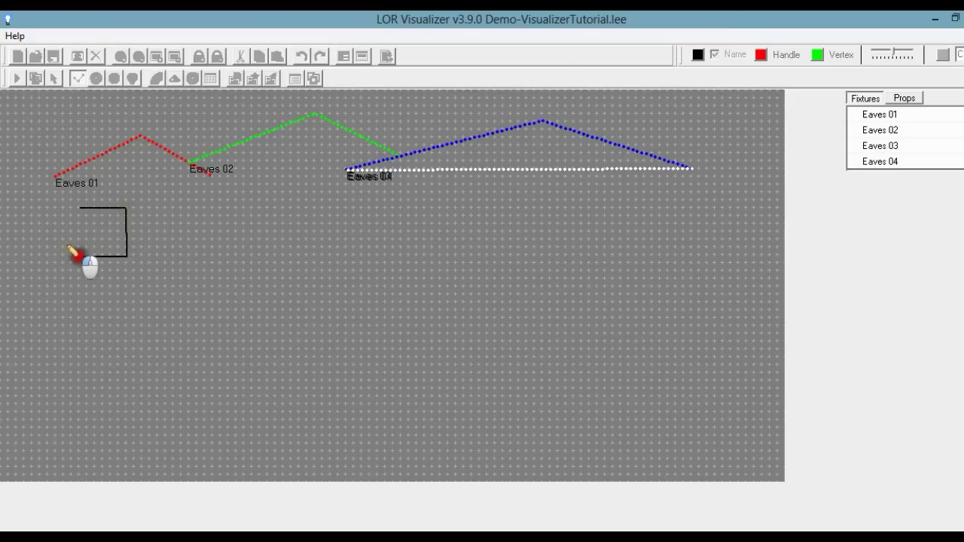
{"action": "left_click", "coordinate": [79, 207]}
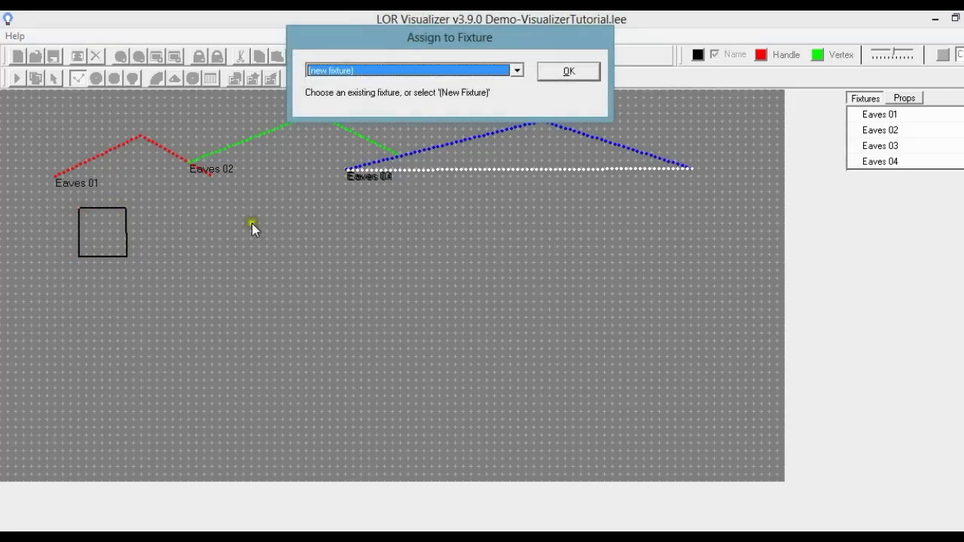
- Assign the square to a new fixture named Window 01 and add a first channel named Red with pure red colour
{"action": "left_click", "coordinate": [560, 73]}
{"action": "type", "text": "Window 01"}
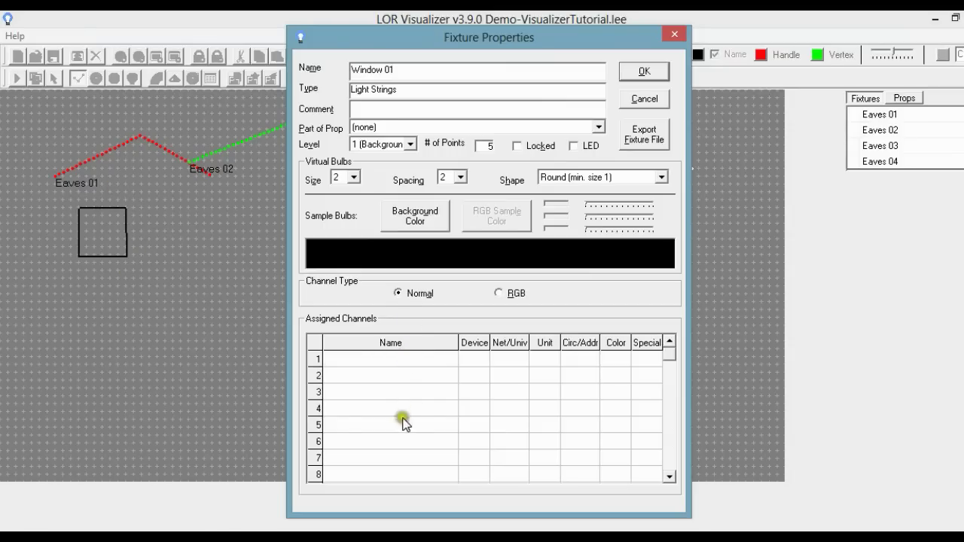
{"action": "double_click", "coordinate": [407, 363]}
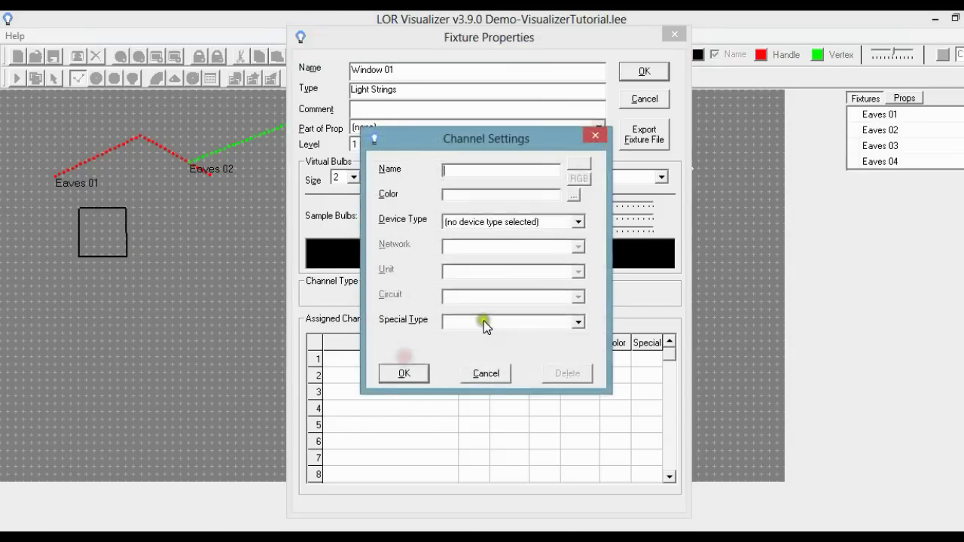
{"action": "type", "text": "Red"}
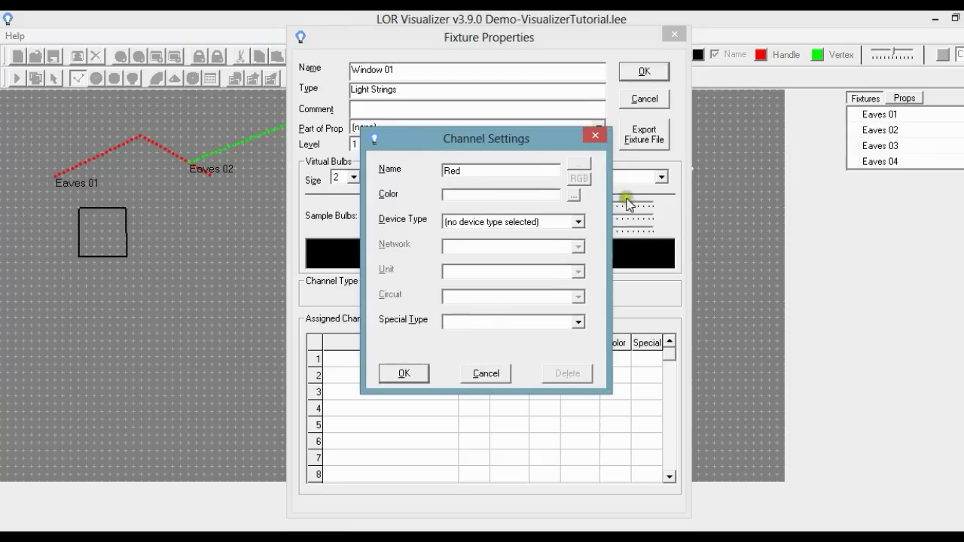
{"action": "left_click", "coordinate": [573, 196]}
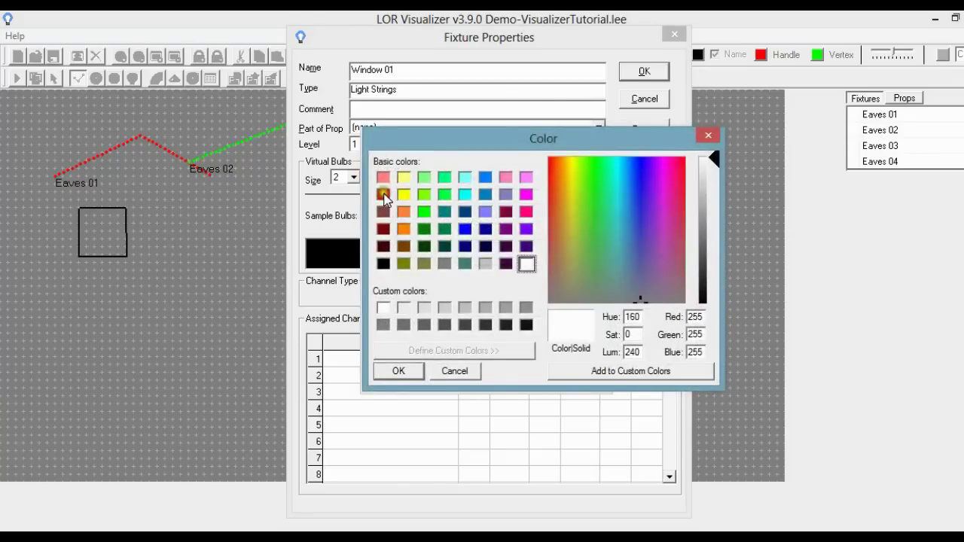
{"action": "left_click", "coordinate": [383, 194]}
{"action": "left_click", "coordinate": [392, 367]}
- Set the Red channel's device type to Light-O-Rama Controller and its circuit to 5, then accept the channel
{"action": "left_click", "coordinate": [466, 222]}
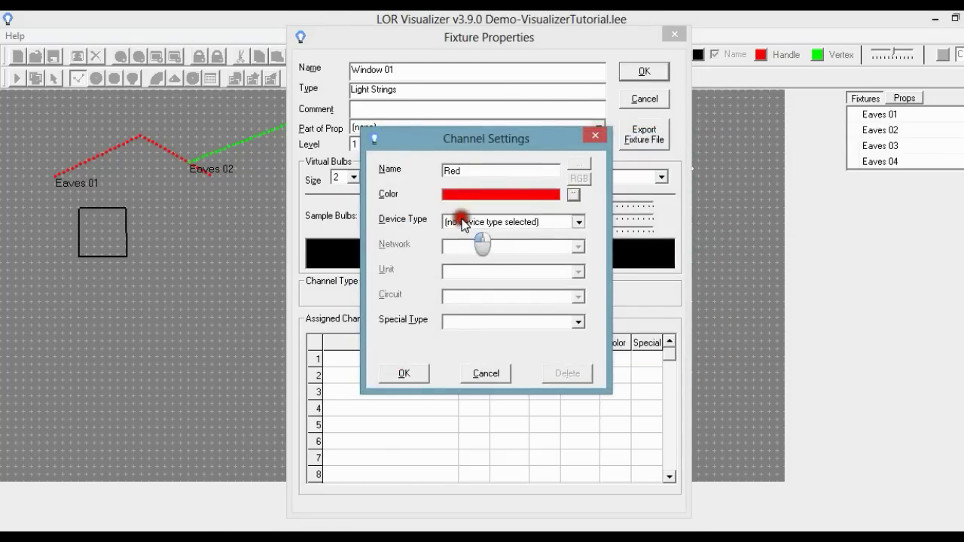
{"action": "left_click", "coordinate": [479, 246]}
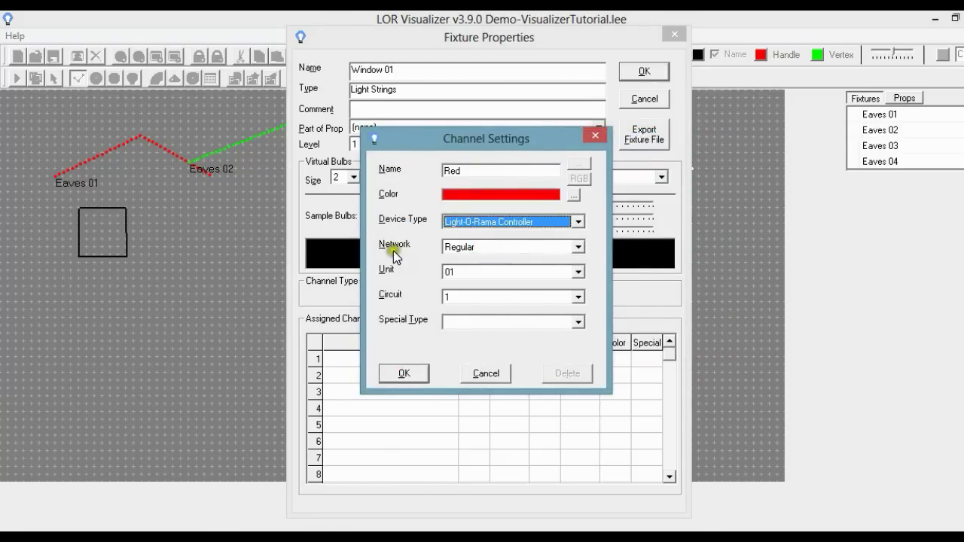
{"action": "left_click", "coordinate": [473, 297]}
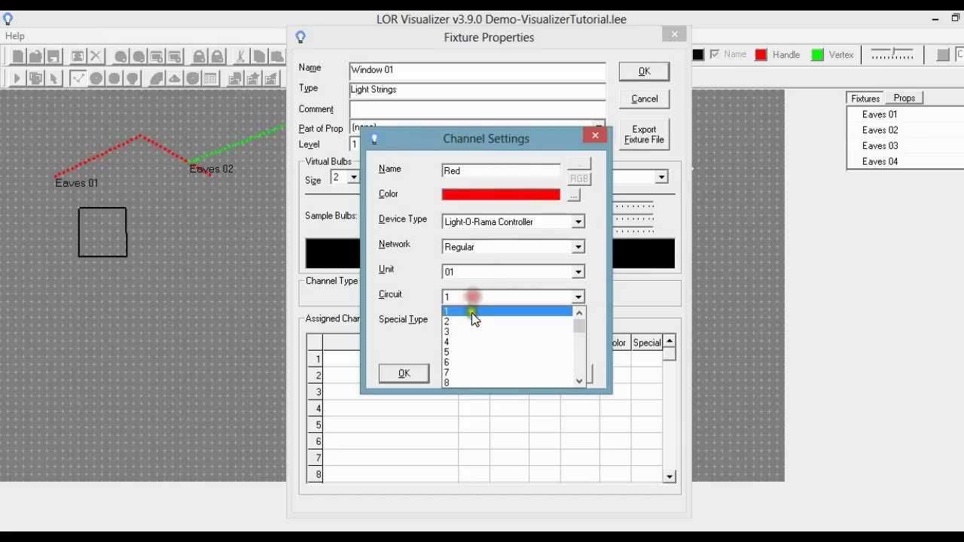
{"action": "left_click", "coordinate": [466, 351]}
{"action": "left_click", "coordinate": [405, 373]}
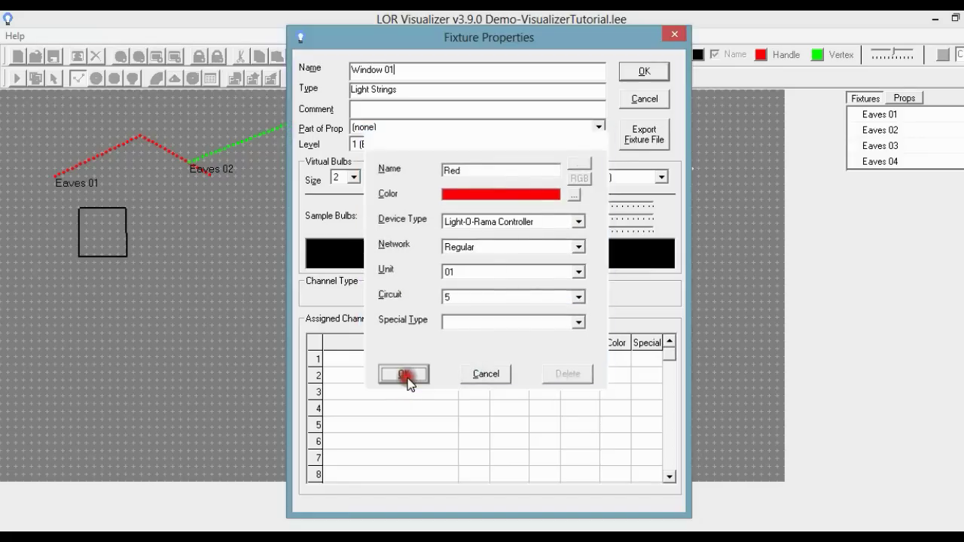
- Add a second channel named Green with bright pure green colour to the Window 01 fixture
{"action": "double_click", "coordinate": [400, 375]}
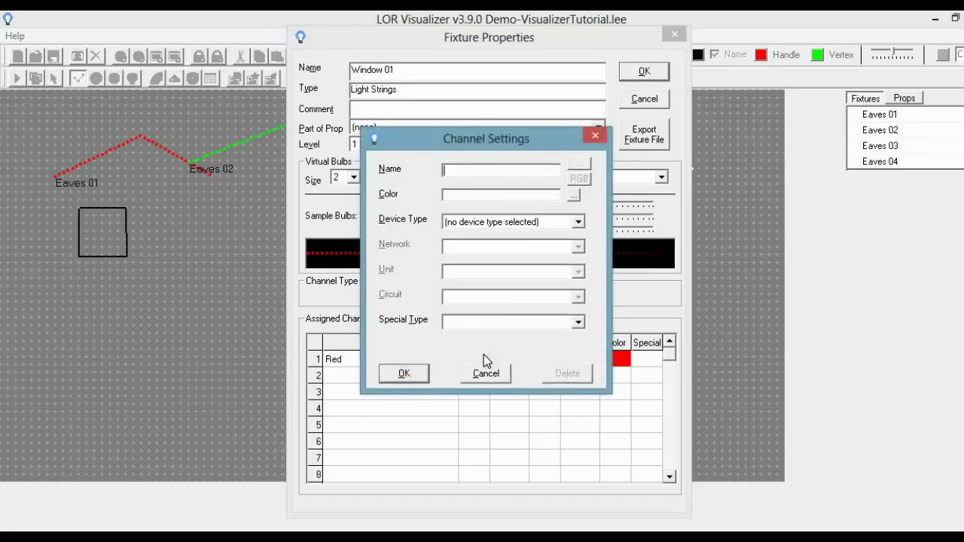
{"action": "type", "text": "Green"}
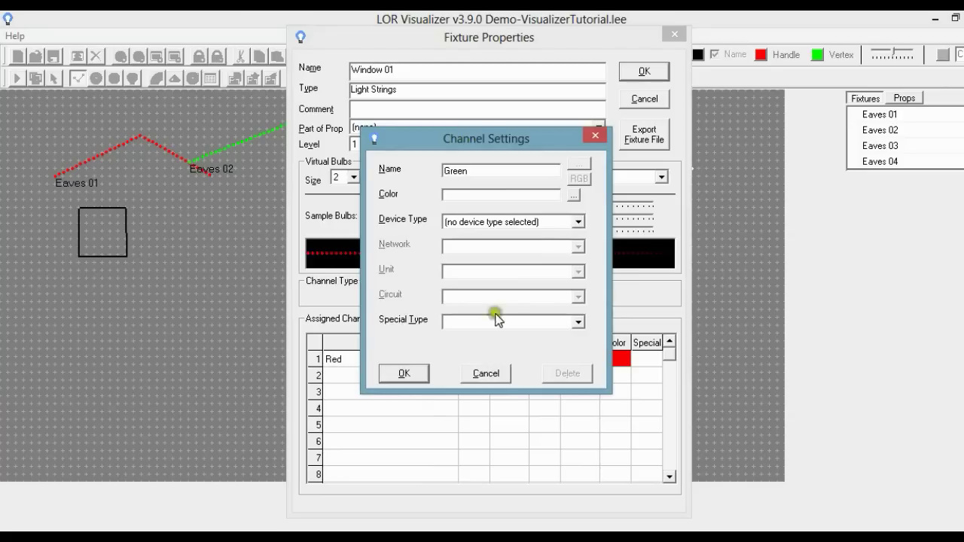
{"action": "left_click", "coordinate": [572, 195]}
{"action": "left_click", "coordinate": [423, 211]}
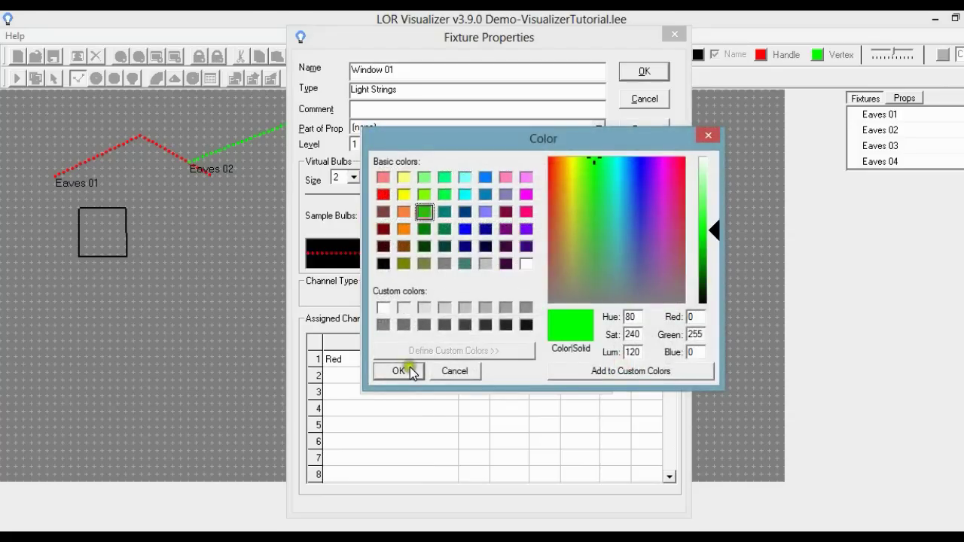
{"action": "left_click", "coordinate": [403, 369]}
- Set the Green channel's device type to Light-O-Rama Controller and its circuit to 6, then accept the channel
{"action": "left_click", "coordinate": [516, 222]}
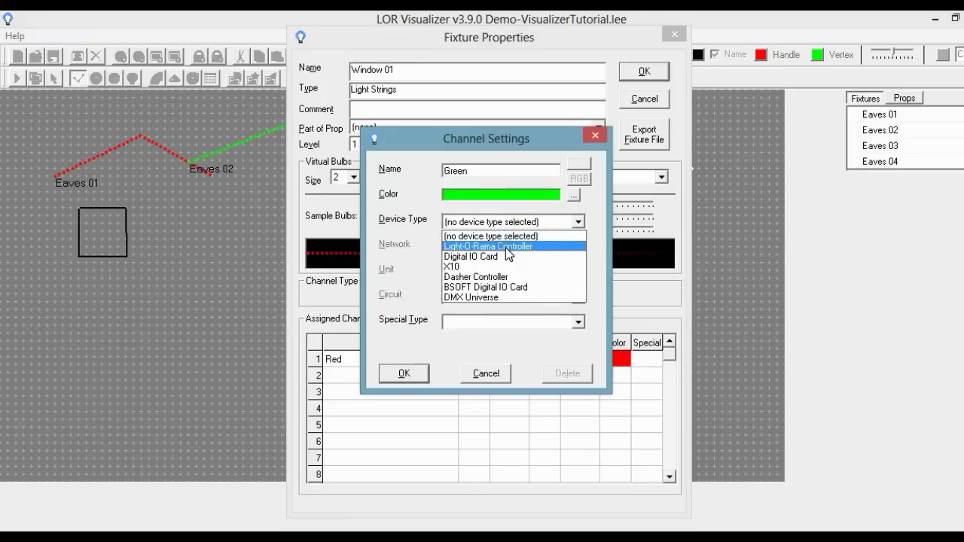
{"action": "left_click", "coordinate": [506, 247]}
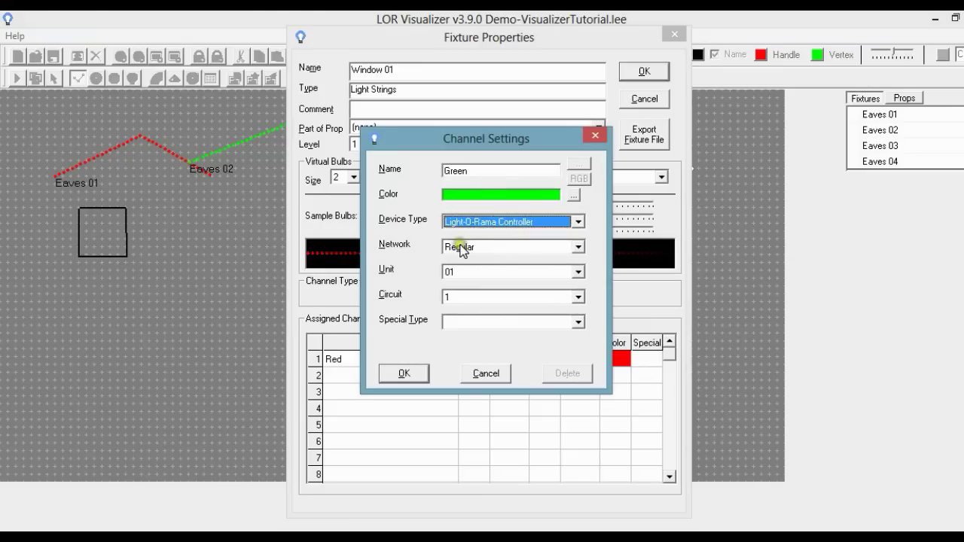
{"action": "left_click", "coordinate": [465, 302]}
{"action": "left_click", "coordinate": [466, 359]}
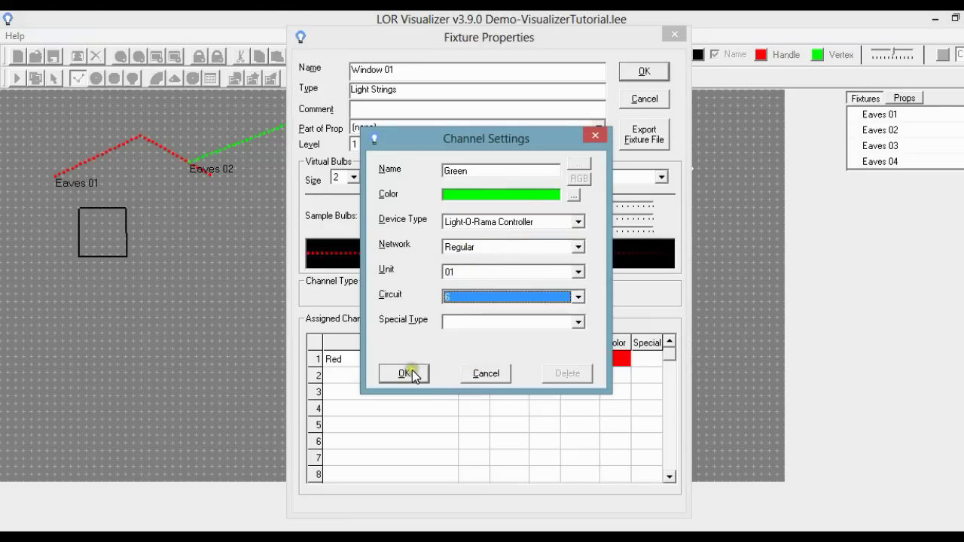
{"action": "left_click", "coordinate": [412, 370]}
- Add a third channel named Blue with pure blue colour to the Window 01 fixture
{"action": "double_click", "coordinate": [377, 391]}
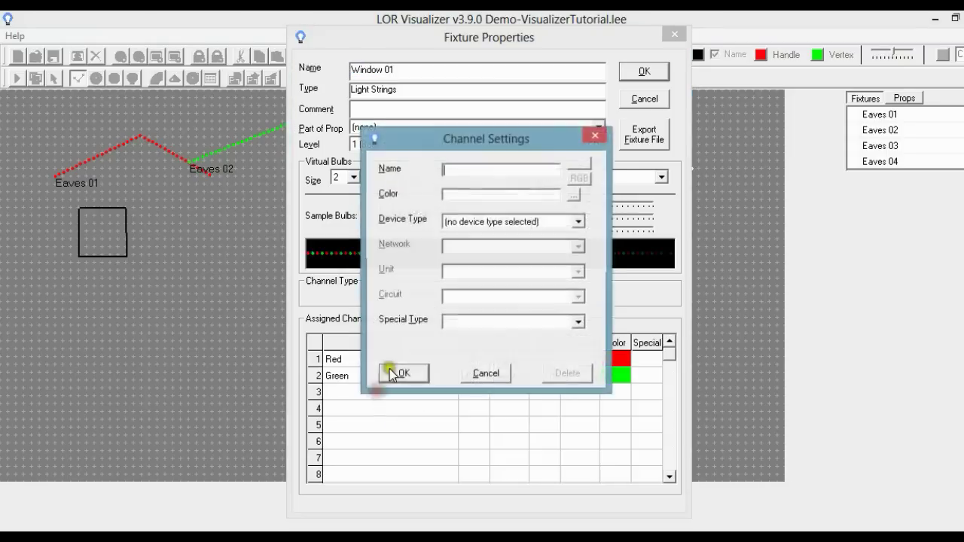
{"action": "type", "text": "Blue"}
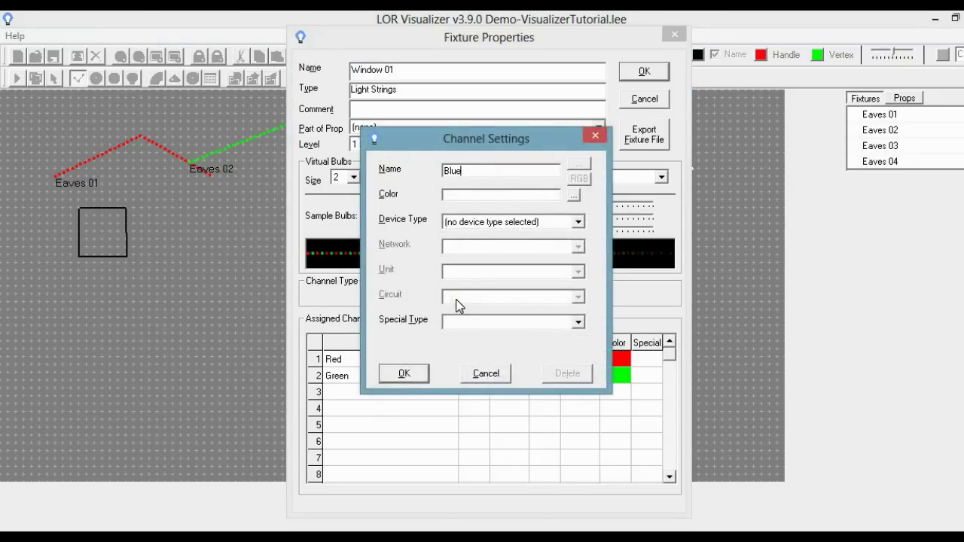
{"action": "left_click", "coordinate": [573, 195]}
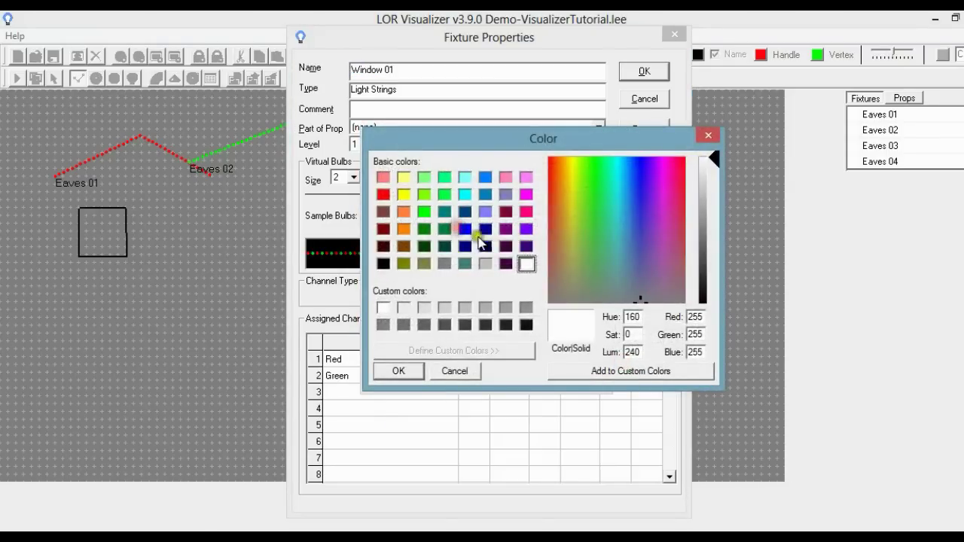
{"action": "left_click", "coordinate": [465, 228]}
{"action": "left_click", "coordinate": [399, 370]}
- Set the Blue channel's device type to Light-O-Rama Controller and its circuit to 7, then accept the channel
{"action": "left_click", "coordinate": [460, 222]}
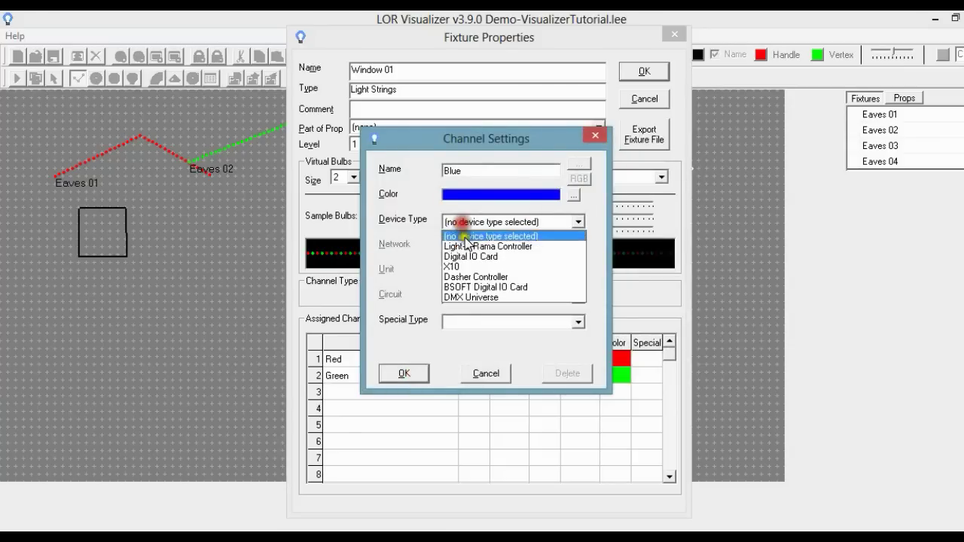
{"action": "left_click", "coordinate": [465, 246]}
{"action": "left_click", "coordinate": [457, 299]}
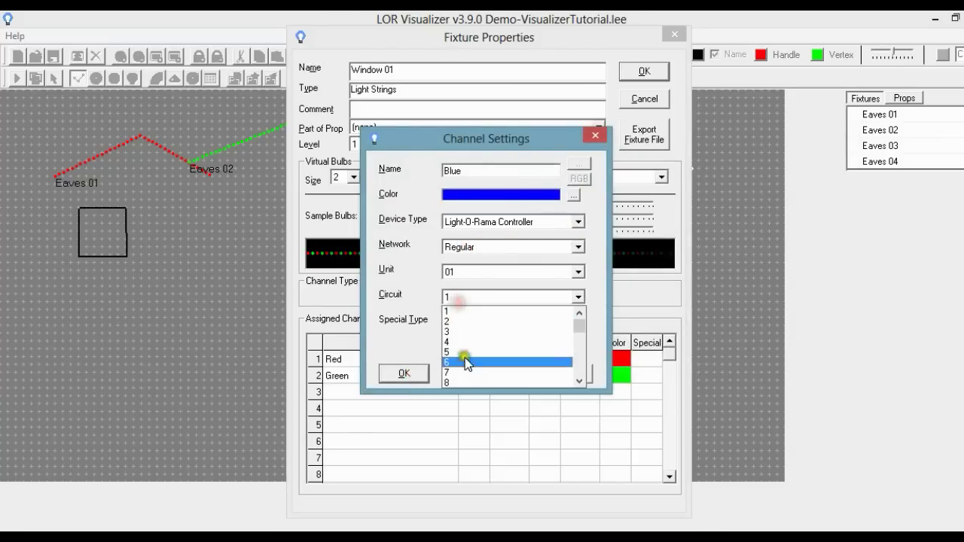
{"action": "left_click", "coordinate": [465, 372]}
{"action": "left_click", "coordinate": [405, 373]}
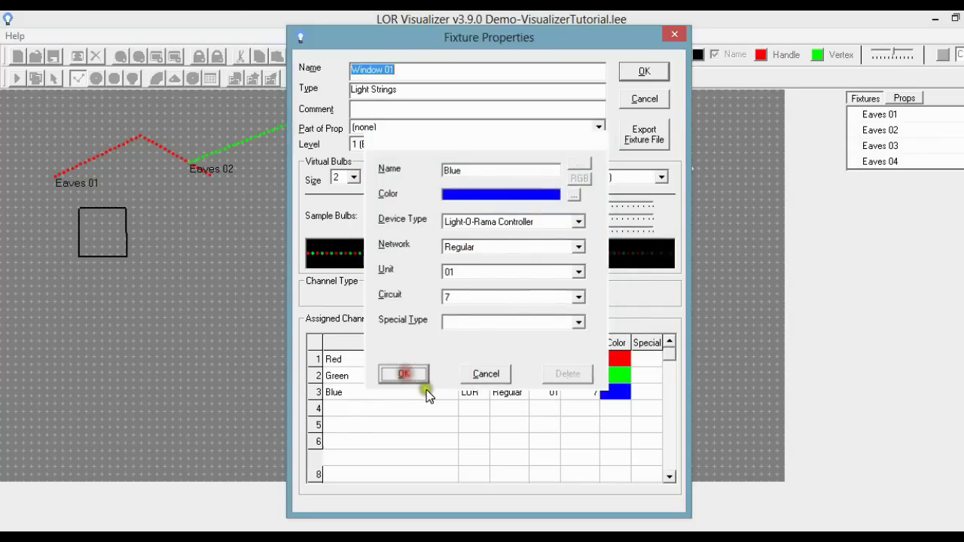
- Add a fourth channel named White on Light-O-Rama Controller circuit 8 to the Window 01 fixture, then accept the fixture
{"action": "double_click", "coordinate": [397, 408]}
{"action": "type", "text": "W"}
{"action": "left_click", "coordinate": [490, 232]}
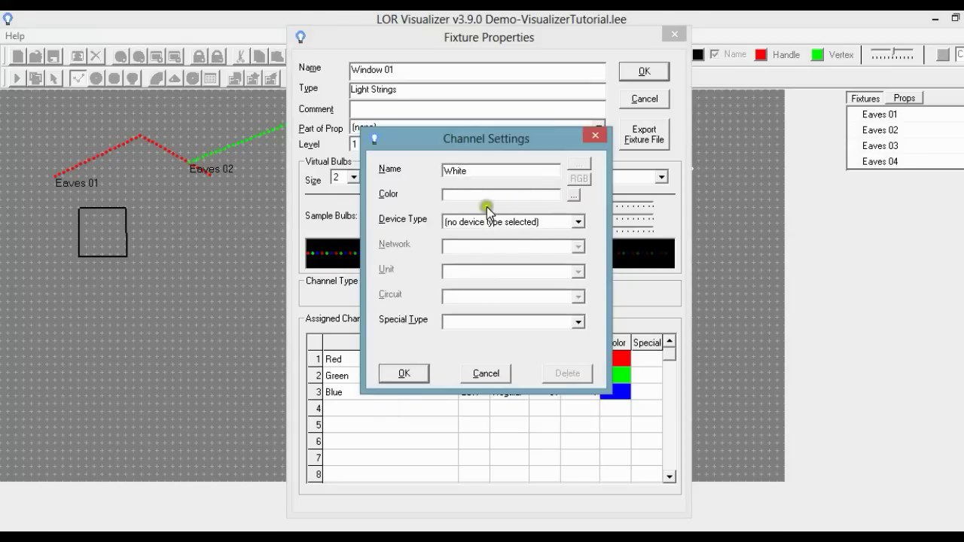
{"action": "left_click", "coordinate": [490, 220]}
{"action": "left_click", "coordinate": [488, 245]}
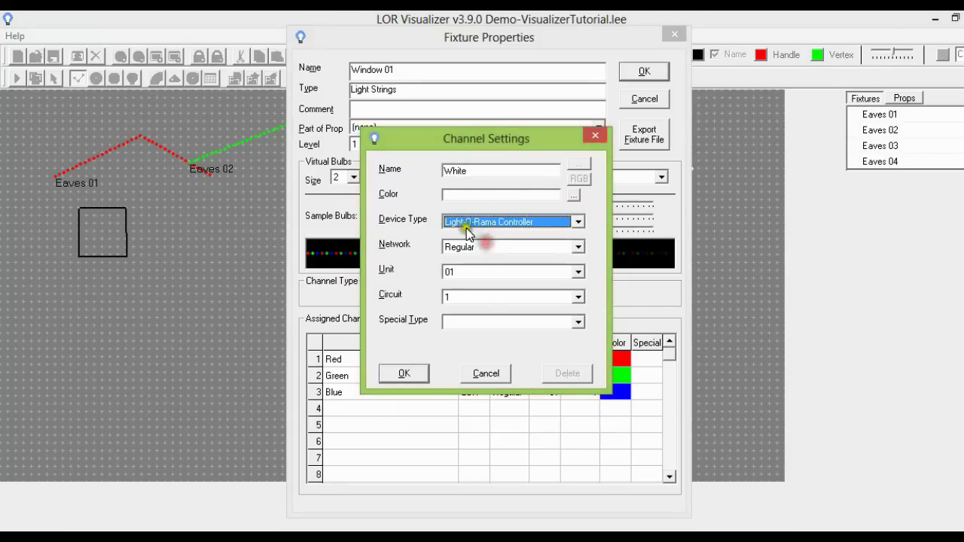
{"action": "left_click", "coordinate": [464, 295]}
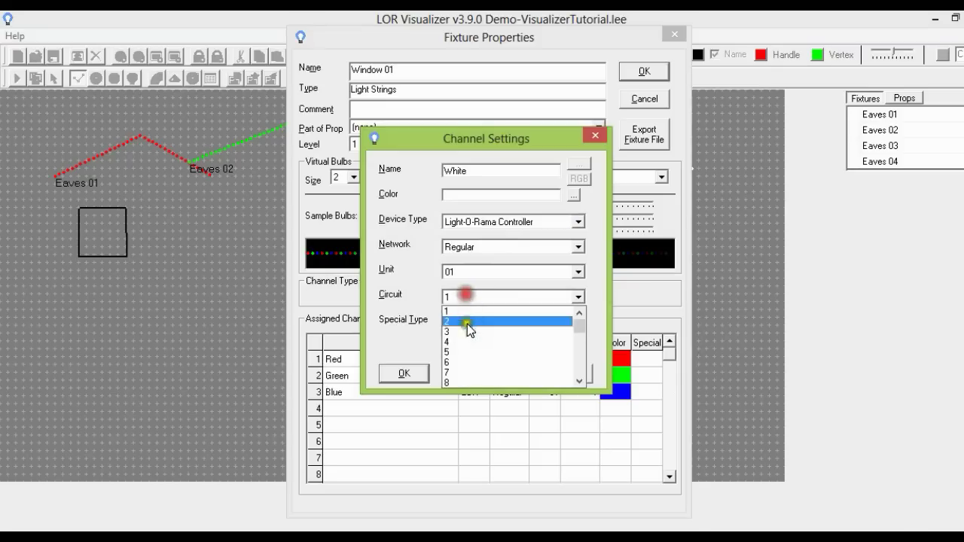
{"action": "left_click", "coordinate": [469, 383]}
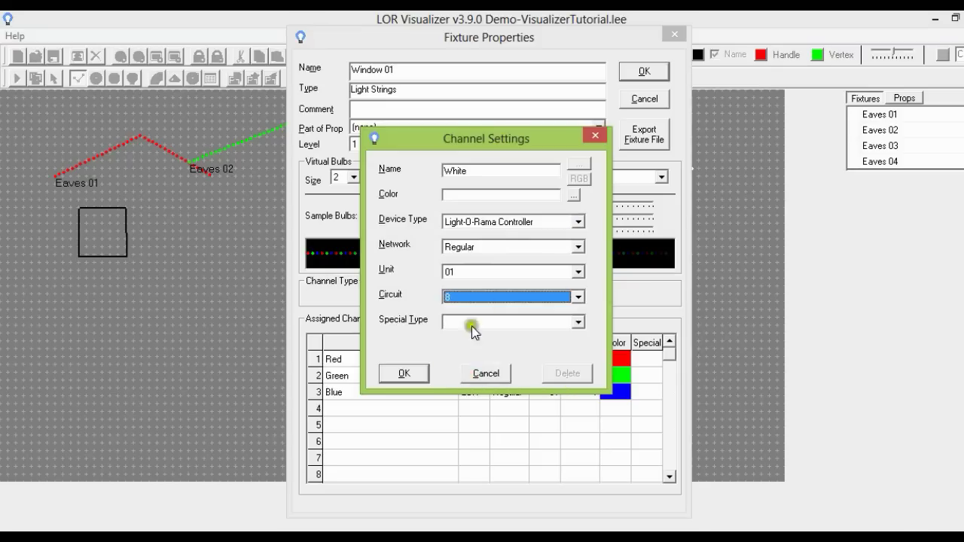
{"action": "left_click", "coordinate": [407, 371]}
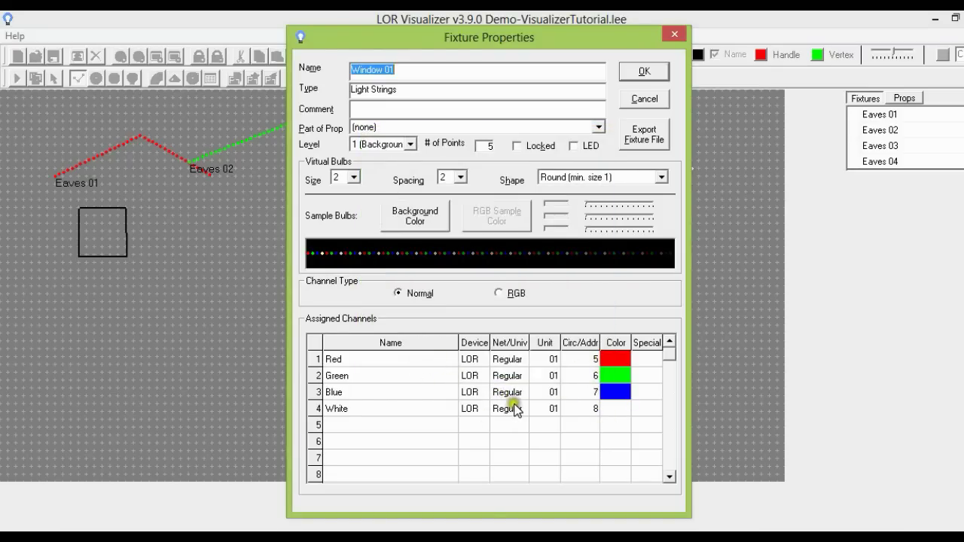
{"action": "left_click", "coordinate": [644, 71]}
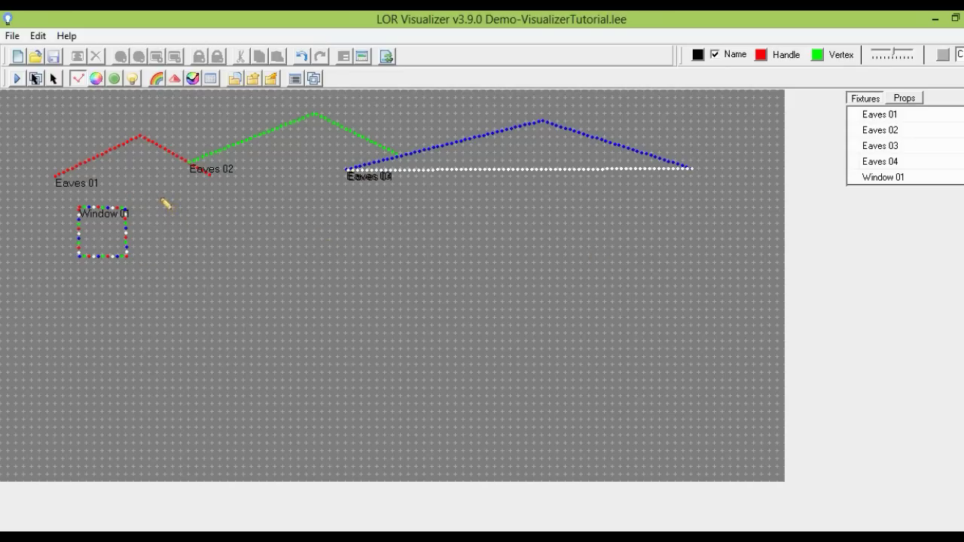
- Duplicate the Window 01 fixture and place the copy just to the right of the original, level with it
{"action": "left_click", "coordinate": [891, 186]}
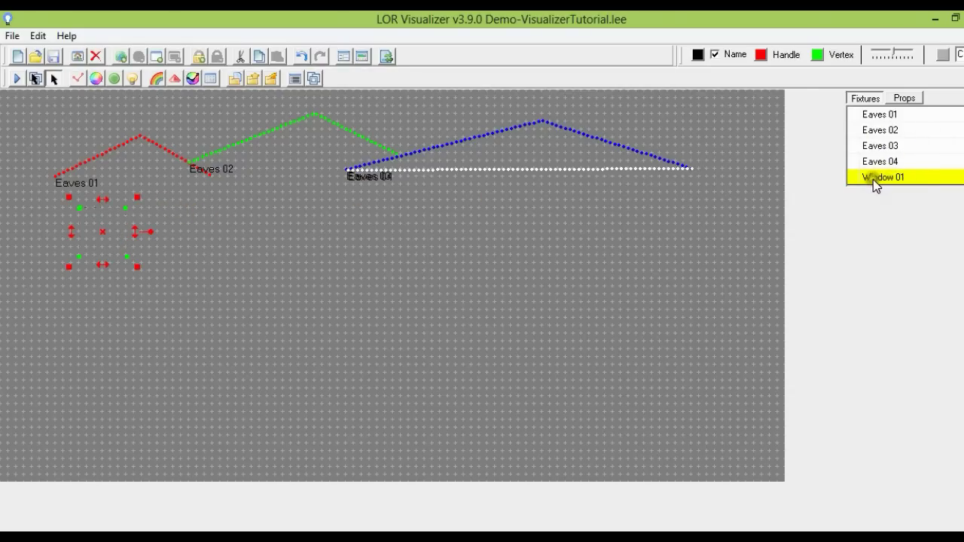
{"action": "left_click", "coordinate": [259, 57]}
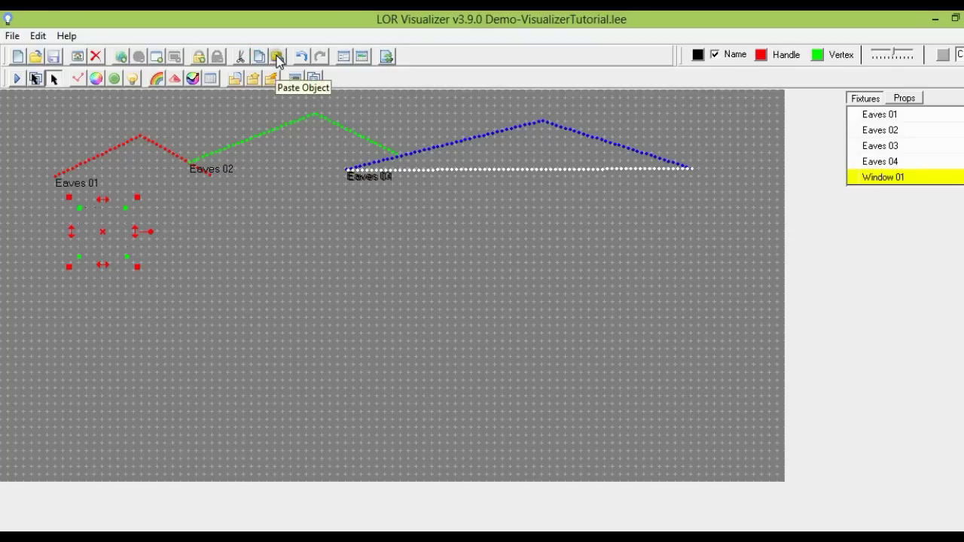
{"action": "left_click", "coordinate": [277, 61]}
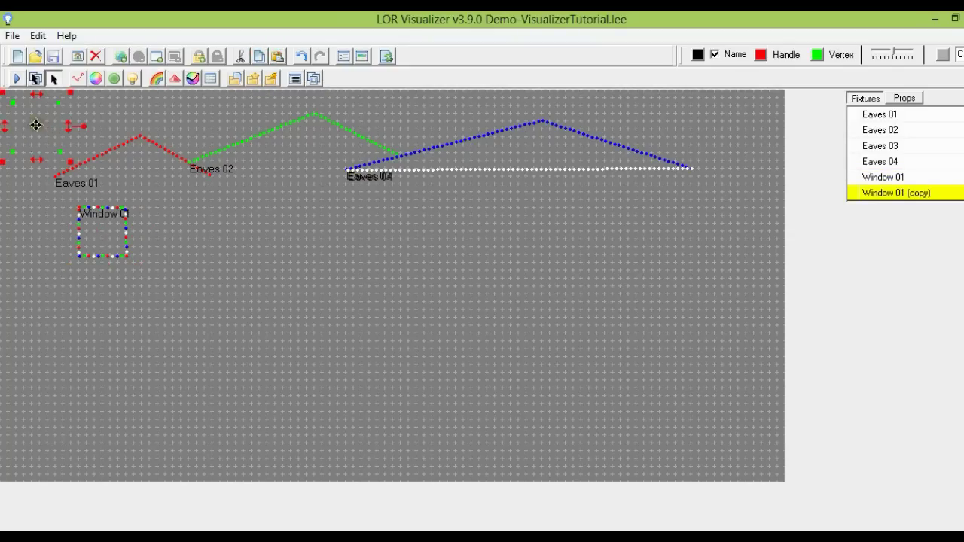
{"action": "left_click_drag", "start_coordinate": [36, 128], "coordinate": [171, 235]}
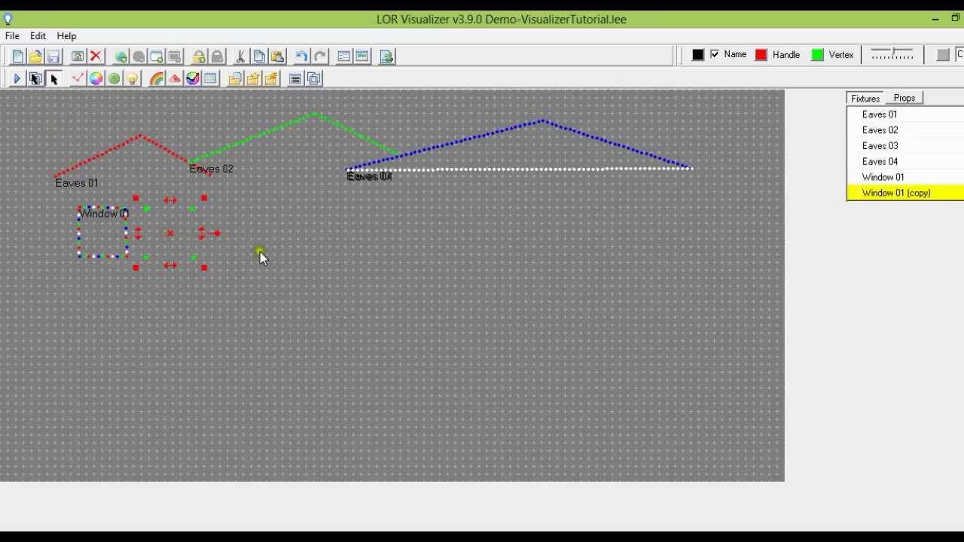
{"action": "left_click", "coordinate": [283, 263]}
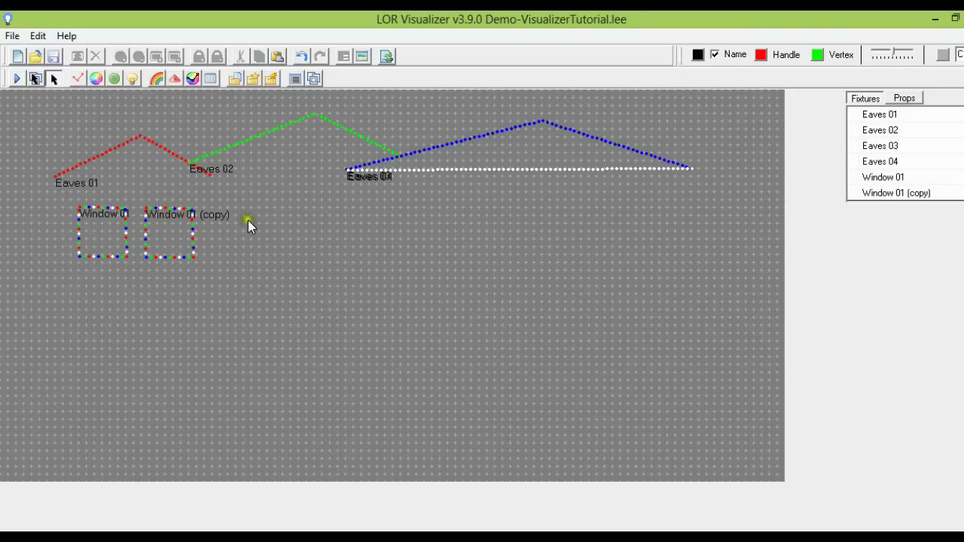
- Rename the copied window fixture as Window 02
{"action": "double_click", "coordinate": [894, 194]}
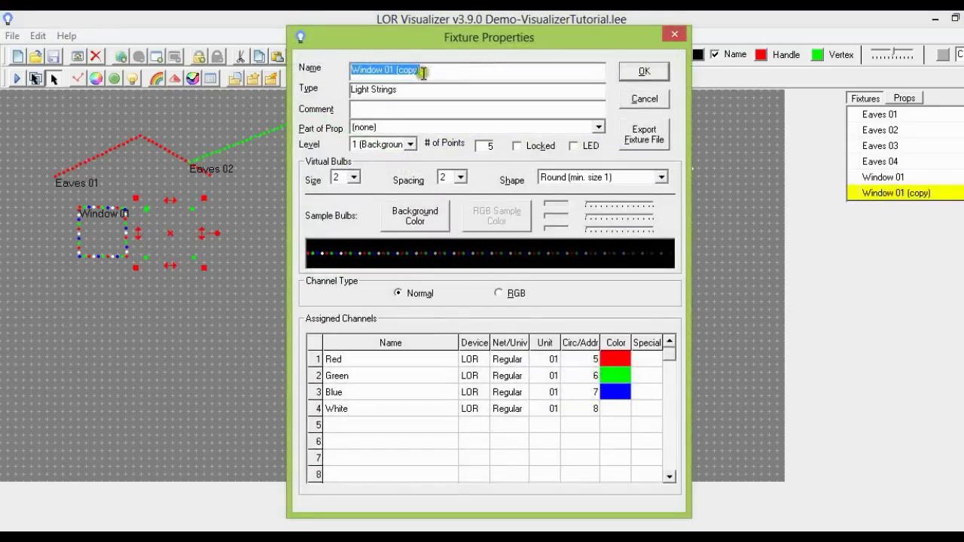
{"action": "left_click_drag", "start_coordinate": [440, 70], "coordinate": [391, 75]}
{"action": "type", "text": "2"}
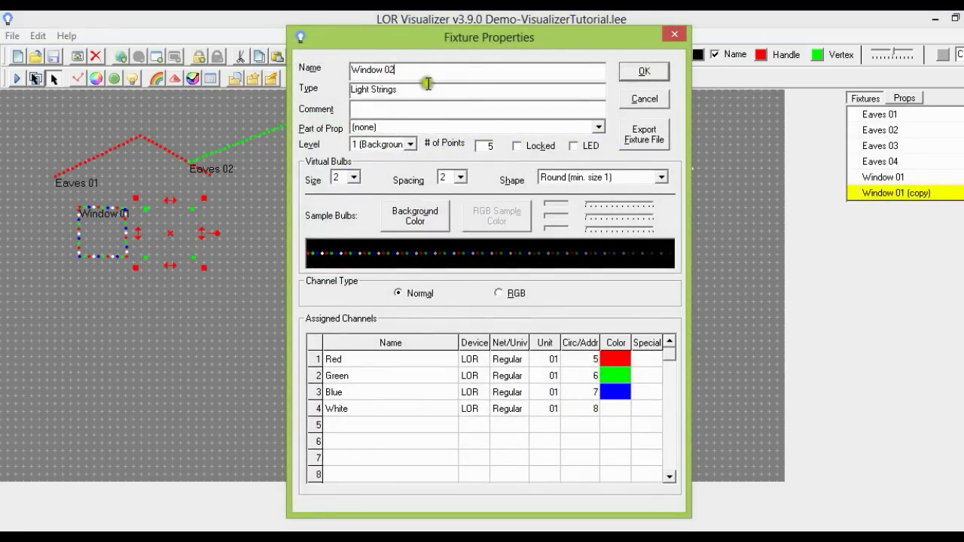
- Set the Window 02 fixture's Red channel to circuit 9 and its Green channel to circuit 10
{"action": "double_click", "coordinate": [576, 359]}
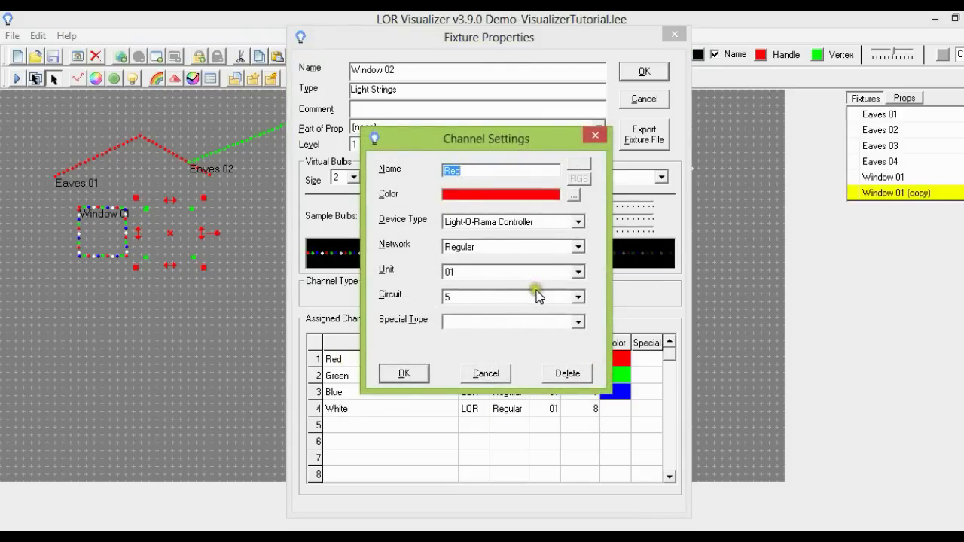
{"action": "left_click", "coordinate": [459, 297]}
{"action": "left_click", "coordinate": [462, 357]}
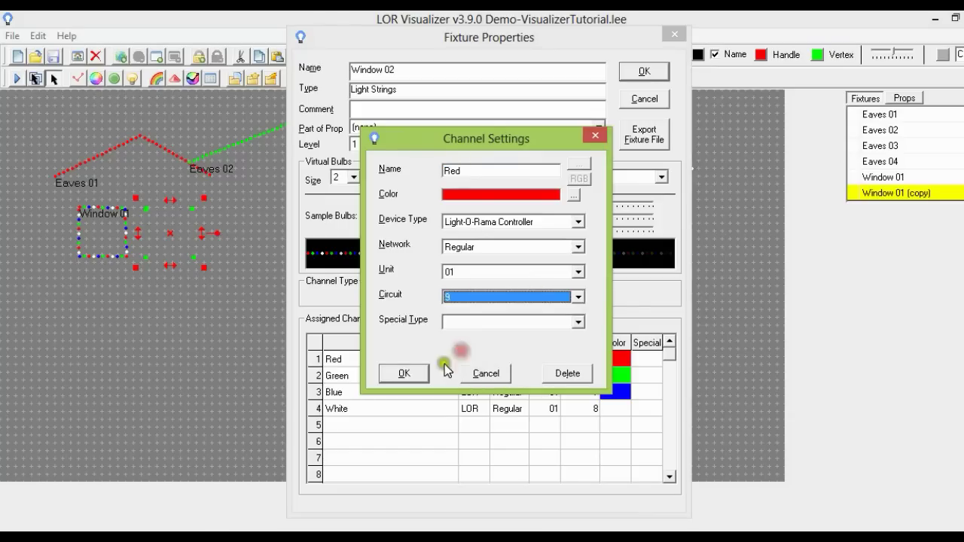
{"action": "left_click", "coordinate": [405, 373]}
{"action": "double_click", "coordinate": [573, 378]}
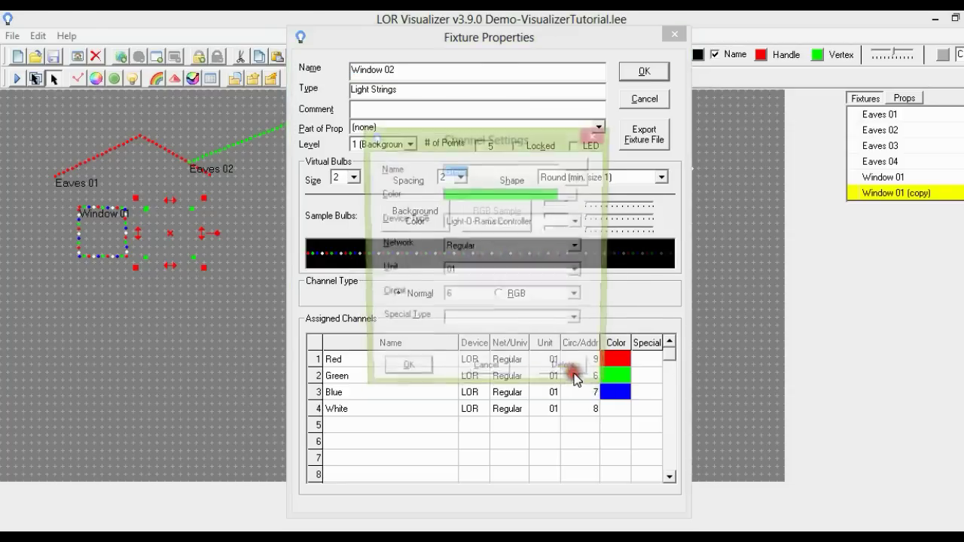
{"action": "left_click", "coordinate": [465, 296]}
{"action": "left_click", "coordinate": [464, 353]}
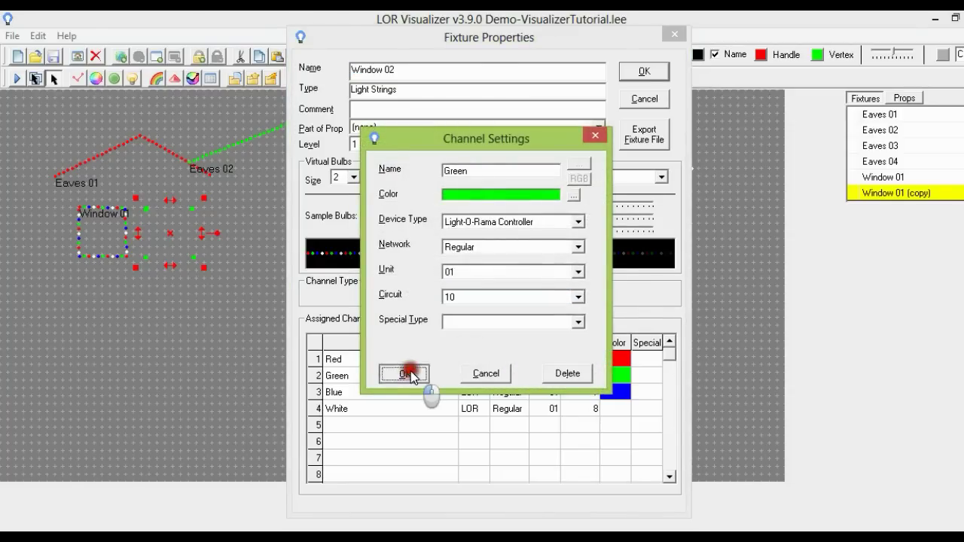
{"action": "left_click", "coordinate": [404, 372]}
- Set the Window 02 fixture's Blue channel to circuit 11 and its White channel to circuit 12, then accept the fixture
{"action": "double_click", "coordinate": [580, 390]}
{"action": "left_click", "coordinate": [468, 296]}
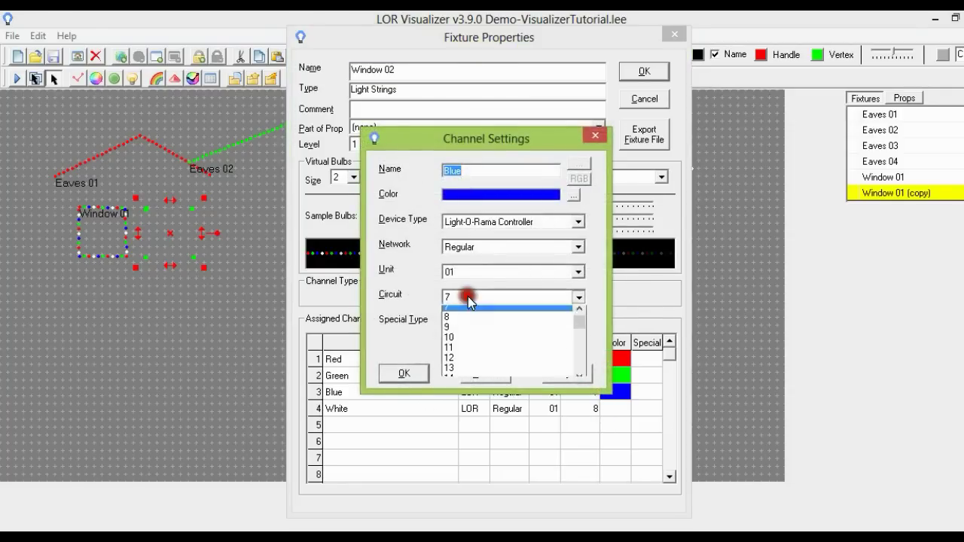
{"action": "left_click", "coordinate": [460, 350]}
{"action": "left_click", "coordinate": [404, 373]}
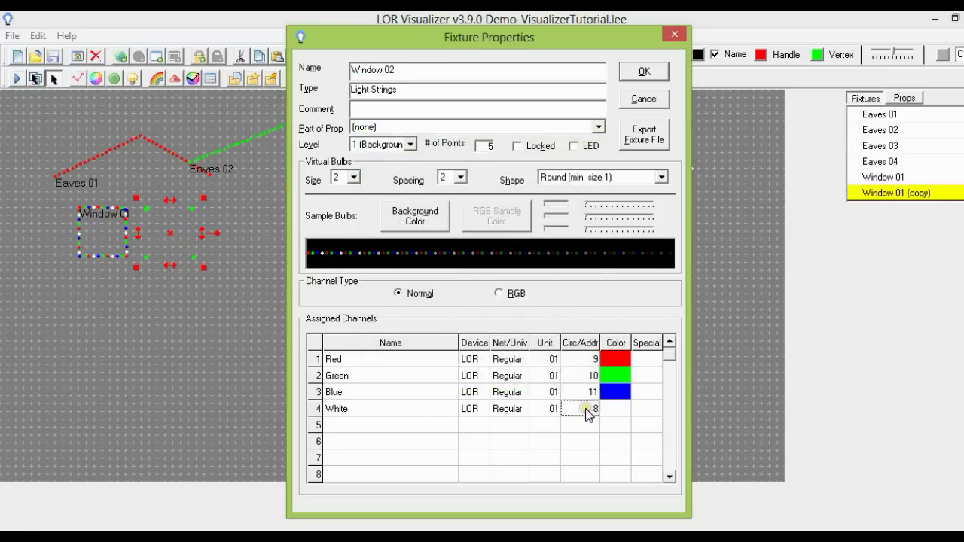
{"action": "double_click", "coordinate": [585, 408]}
{"action": "left_click", "coordinate": [466, 297]}
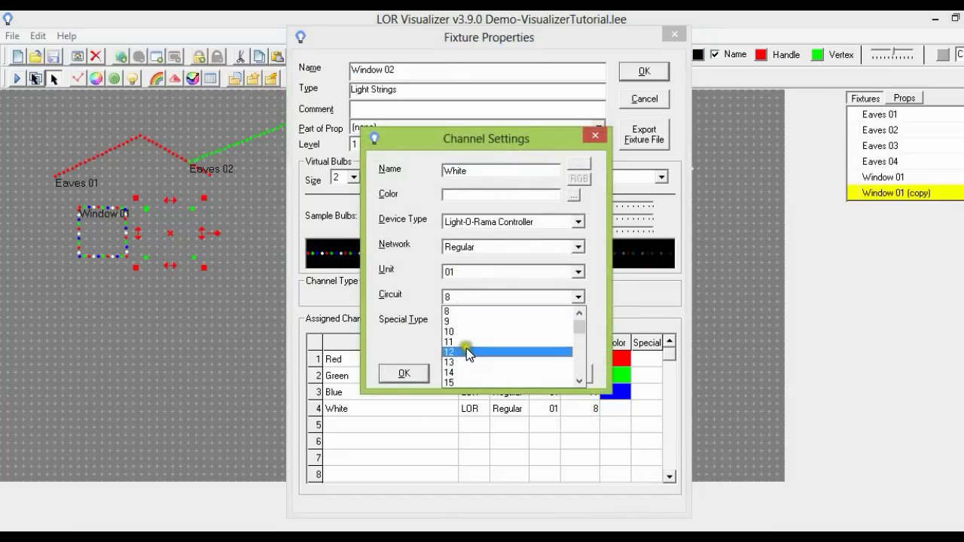
{"action": "left_click", "coordinate": [466, 352]}
{"action": "left_click", "coordinate": [410, 373]}
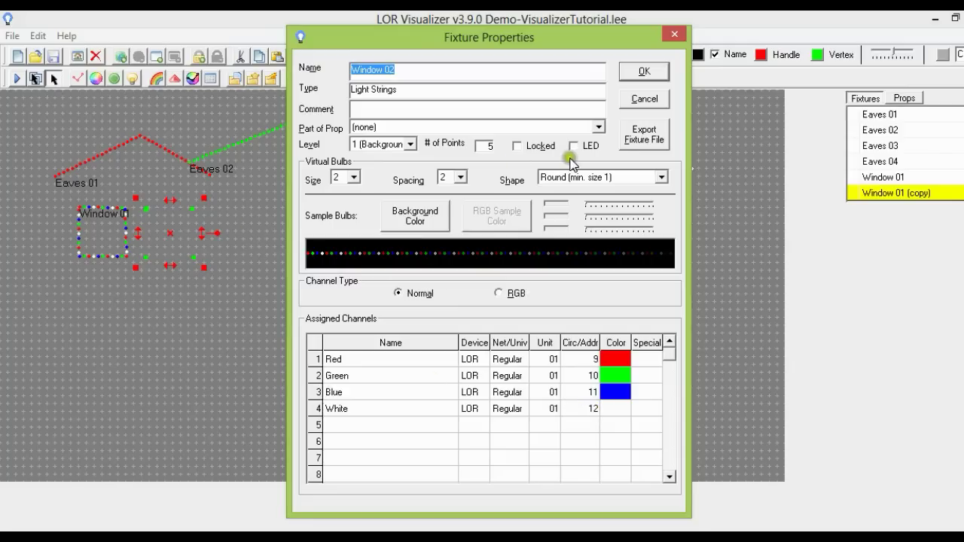
{"action": "left_click", "coordinate": [645, 71]}
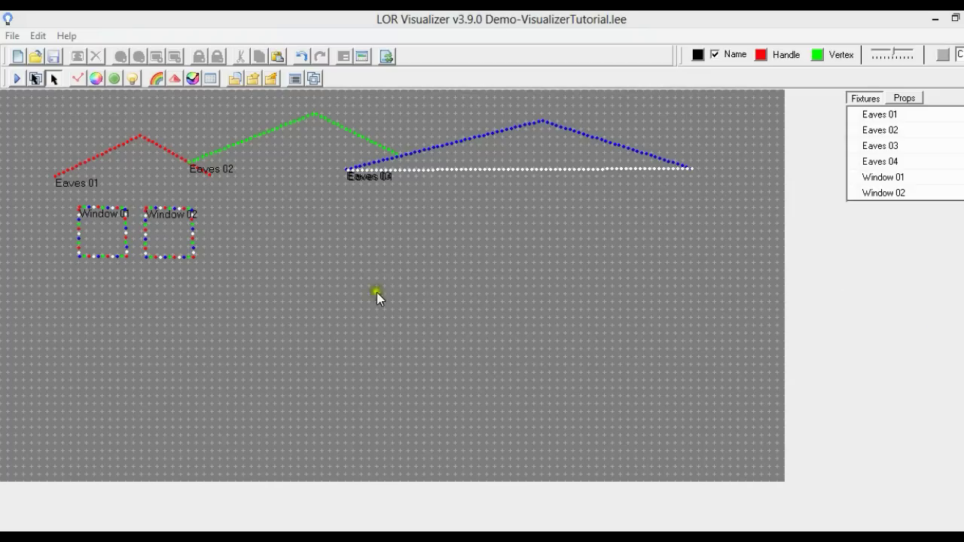
- Draw a light string as a long, narrow rectangle open on its left side beneath both windows and name the new fixture Bushes 01
{"action": "mouse_move", "coordinate": [195, 257]}
{"action": "left_click", "coordinate": [78, 78]}
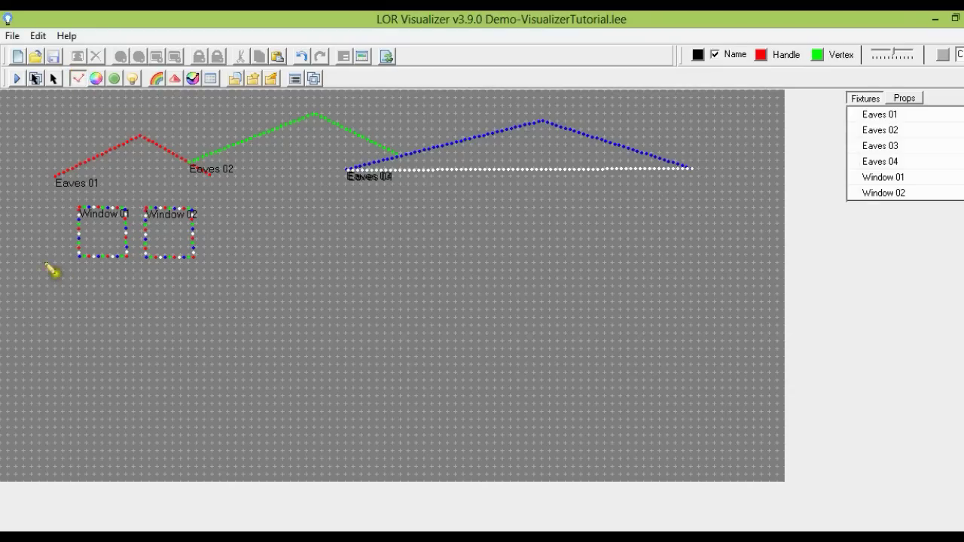
{"action": "left_click", "coordinate": [57, 269]}
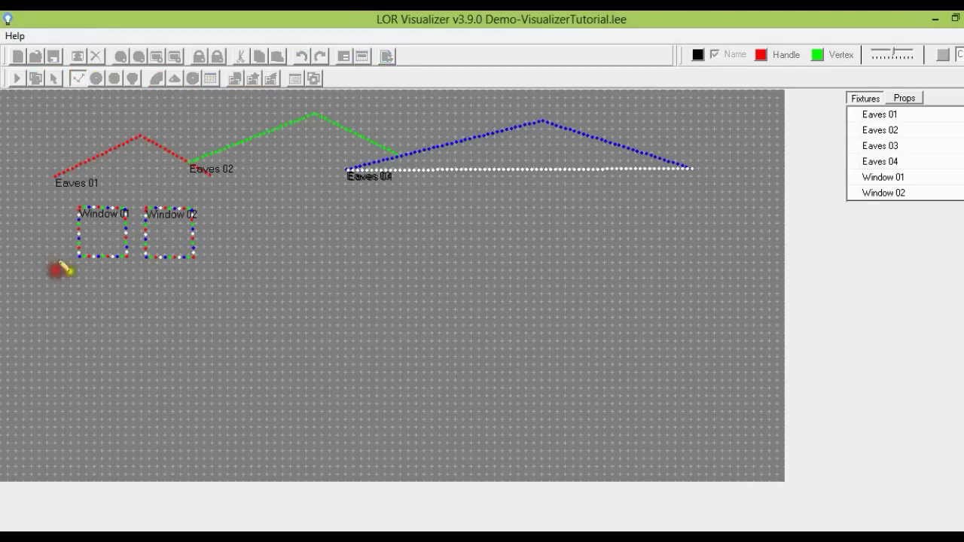
{"action": "left_click", "coordinate": [229, 271]}
{"action": "left_click", "coordinate": [229, 294]}
{"action": "double_click", "coordinate": [58, 295]}
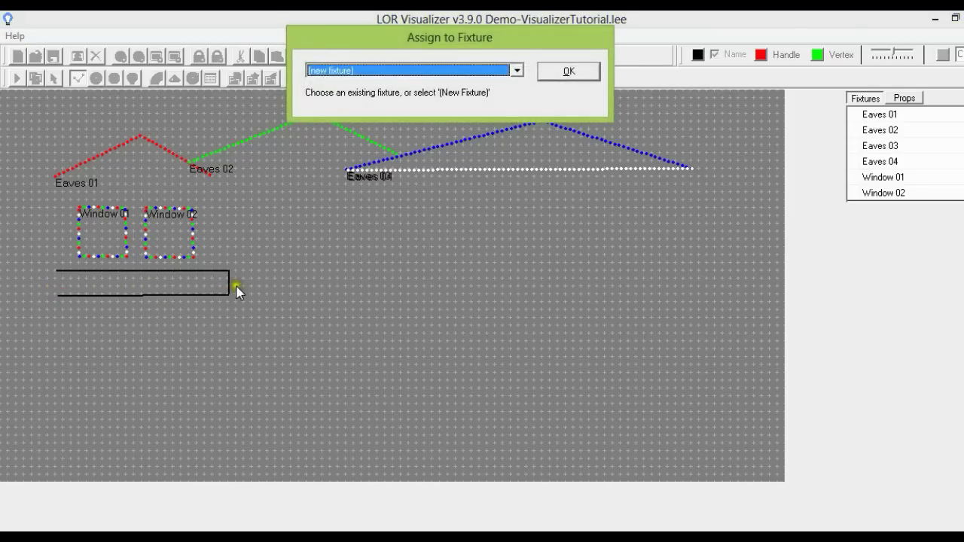
{"action": "left_click", "coordinate": [555, 71]}
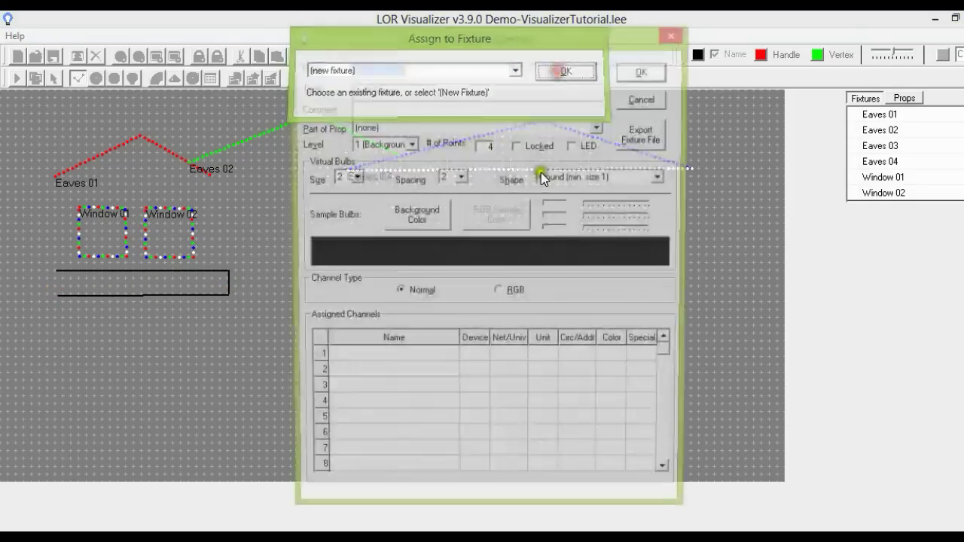
{"action": "type", "text": "Bushes 01"}
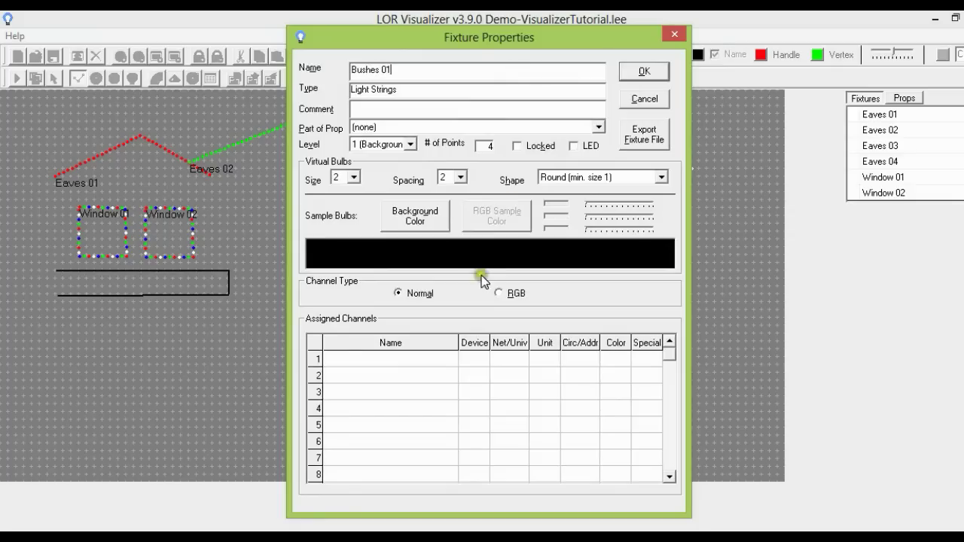
- Start the first channel of the Bushes 01 fixture and name it Multicolor
{"action": "left_click", "coordinate": [405, 363]}
{"action": "double_click", "coordinate": [405, 366]}
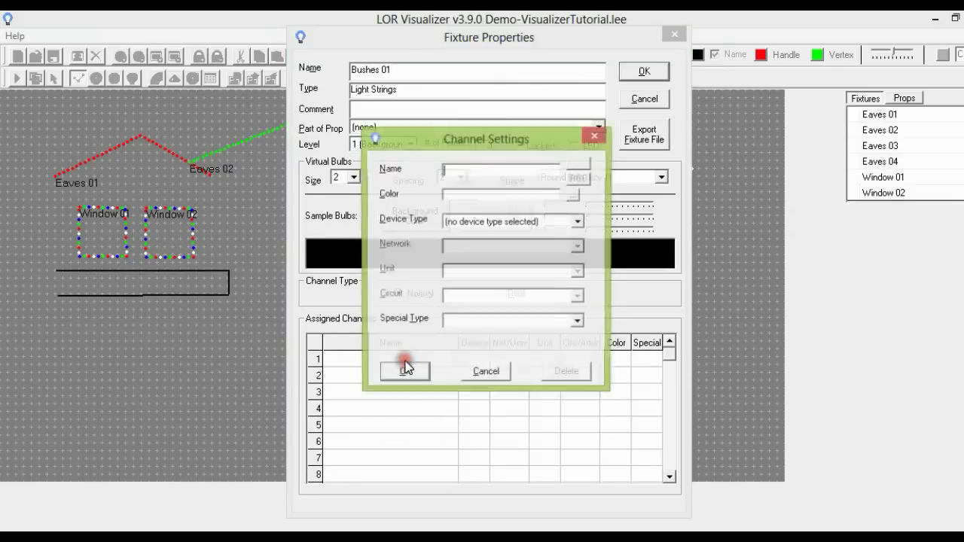
{"action": "left_click", "coordinate": [457, 171]}
{"action": "type", "text": "Multicolor"}
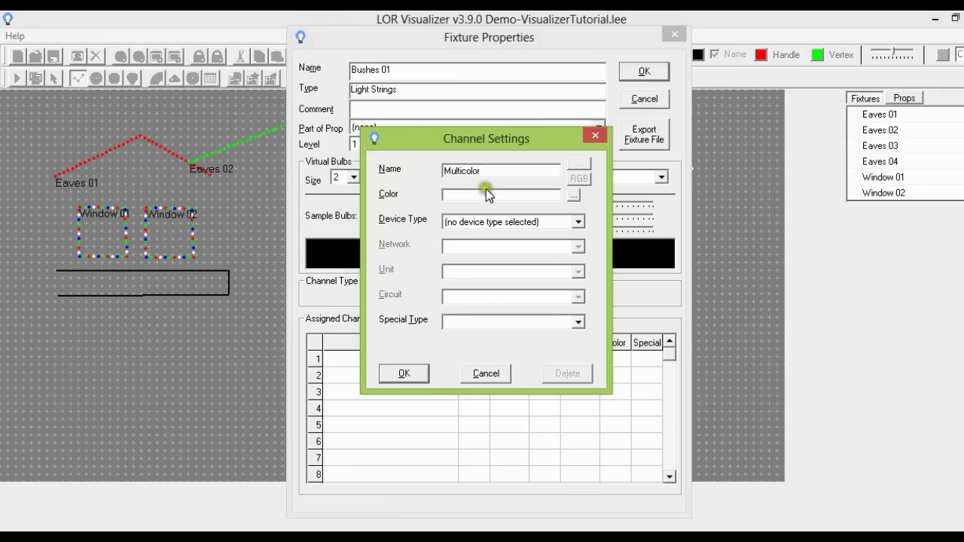
{"action": "left_click", "coordinate": [573, 195]}
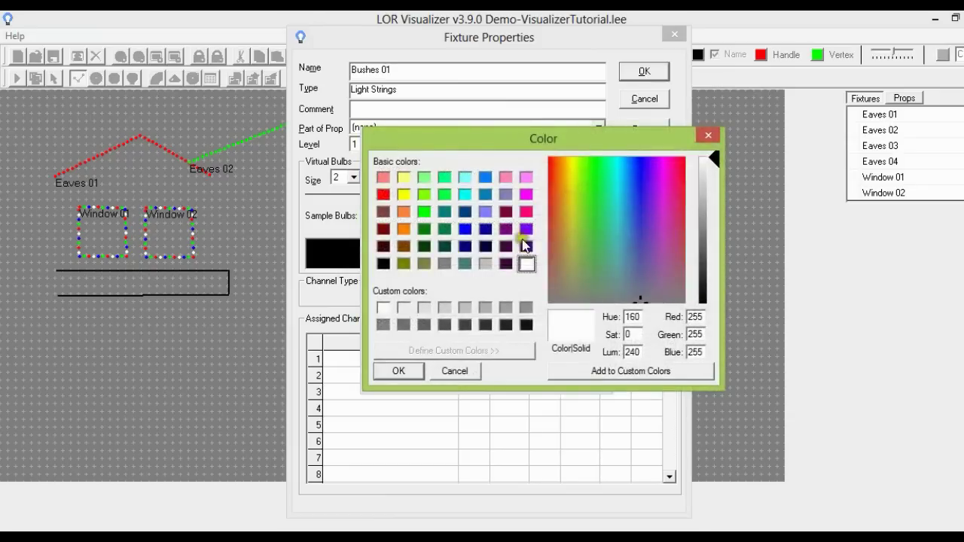
{"action": "left_click", "coordinate": [458, 280]}
{"action": "left_click", "coordinate": [464, 369]}
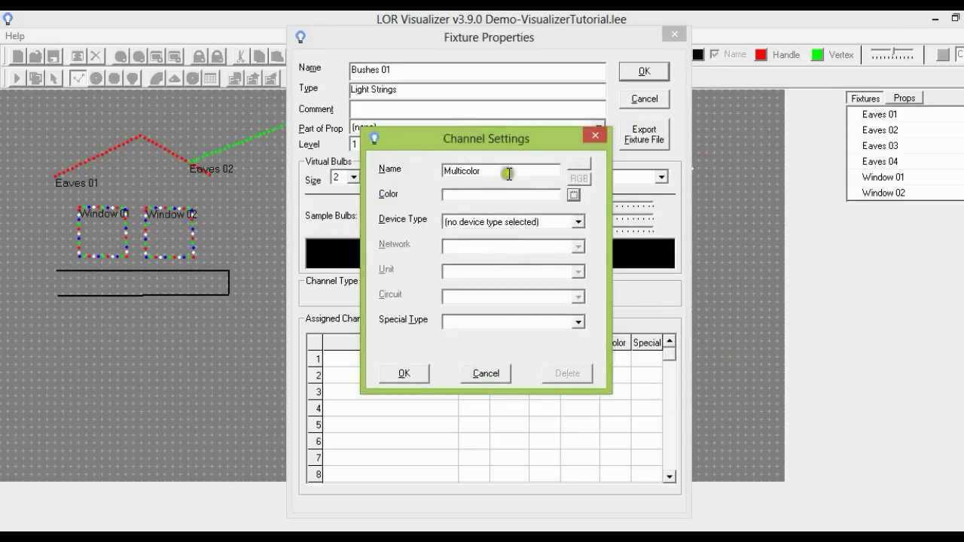
- Set the Multicolor channel's special type to Multi Color with 5 colors
{"action": "left_click", "coordinate": [562, 323]}
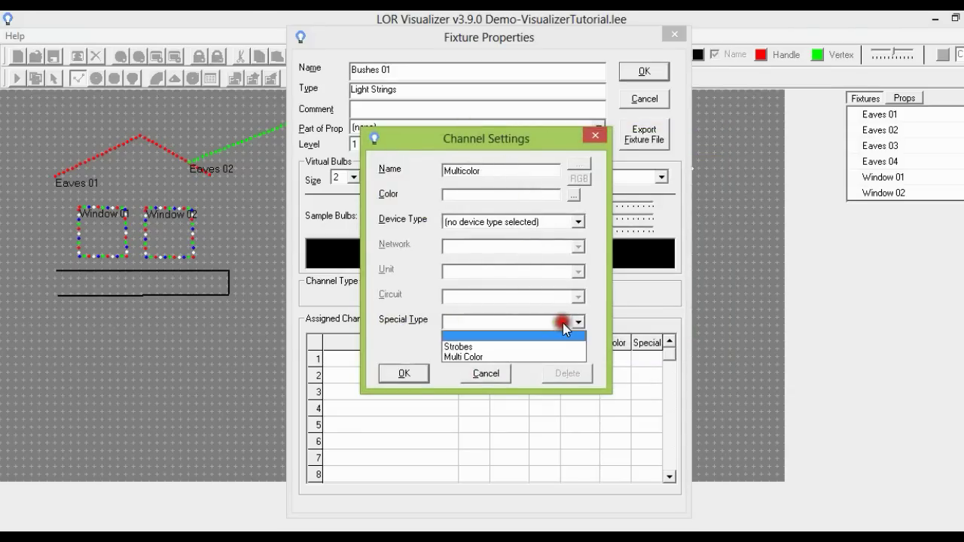
{"action": "left_click", "coordinate": [530, 356]}
{"action": "left_click", "coordinate": [466, 347]}
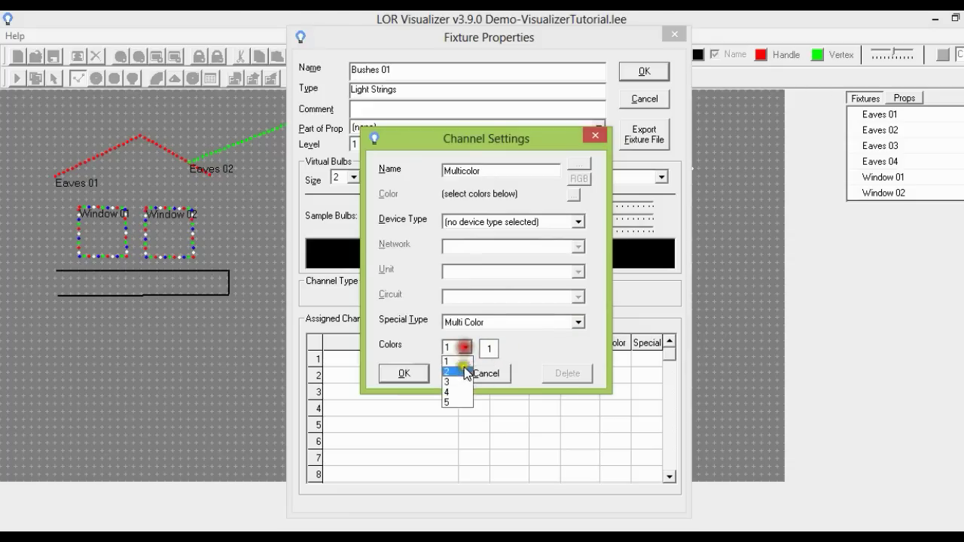
{"action": "left_click", "coordinate": [461, 405]}
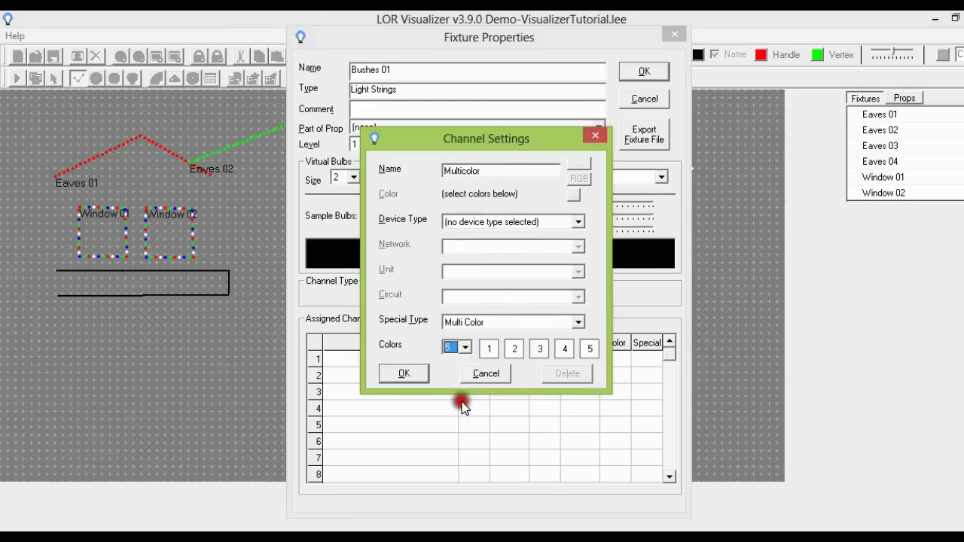
- Set the Multicolor channel's first color to red, the second to green and the third to yellow
{"action": "left_click", "coordinate": [489, 350]}
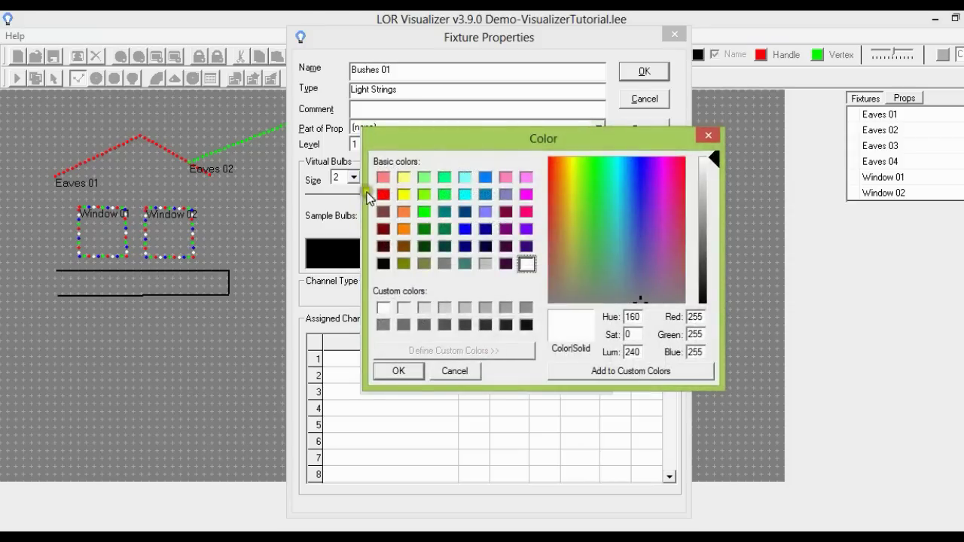
{"action": "left_click", "coordinate": [383, 194]}
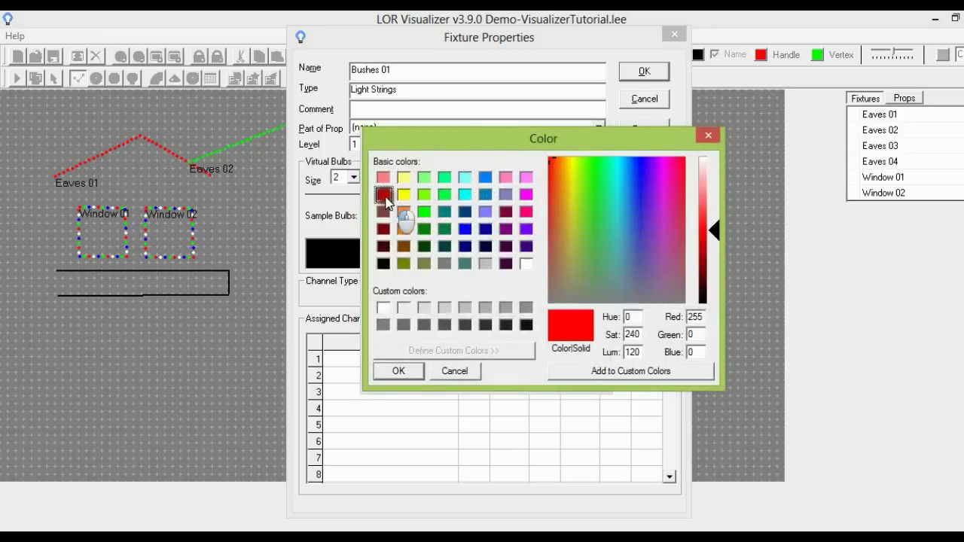
{"action": "left_click", "coordinate": [406, 372]}
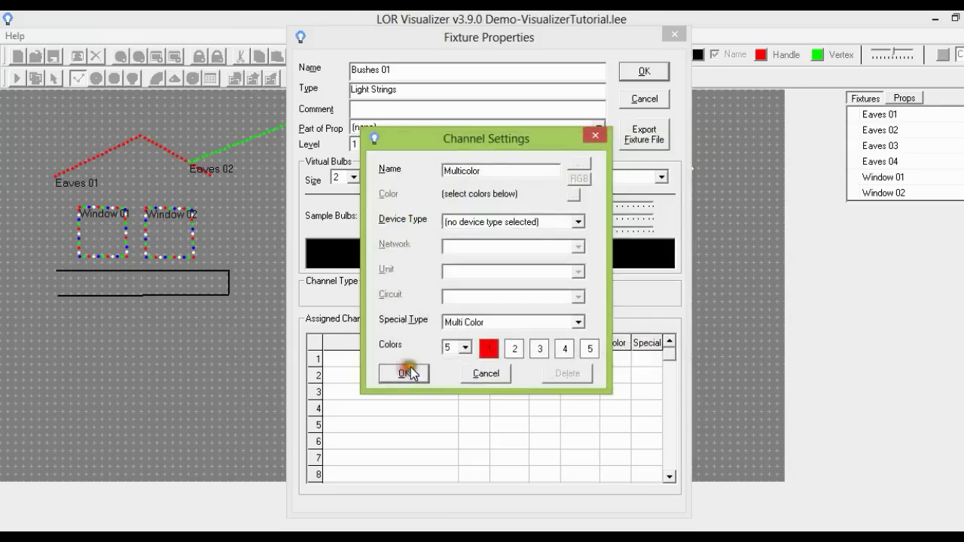
{"action": "left_click", "coordinate": [515, 349]}
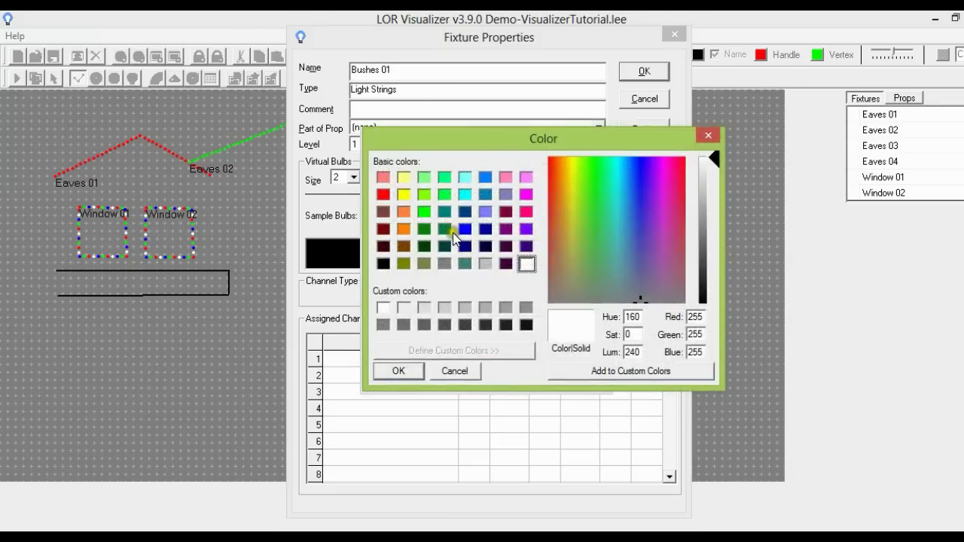
{"action": "left_click", "coordinate": [424, 211]}
{"action": "left_click", "coordinate": [417, 369]}
{"action": "left_click", "coordinate": [545, 350]}
{"action": "left_click", "coordinate": [403, 194]}
{"action": "left_click", "coordinate": [407, 370]}
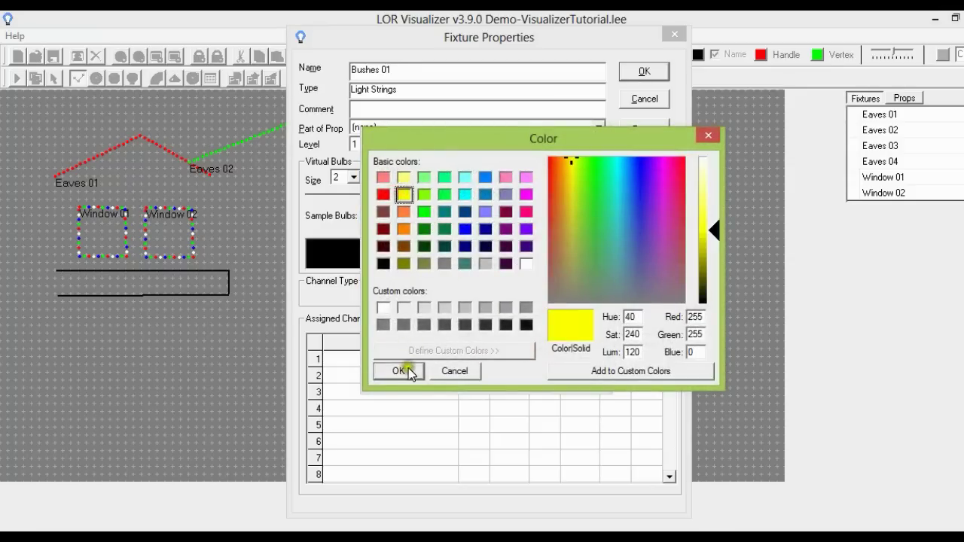
- Set the Multicolor channel's fourth color to orange and the fifth to purple, then accept the channel
{"action": "left_click", "coordinate": [565, 349]}
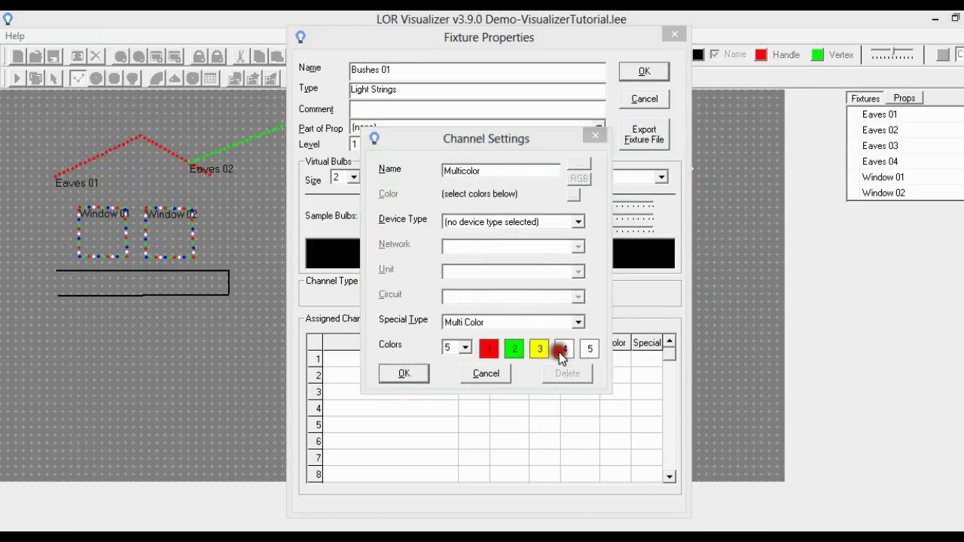
{"action": "left_click", "coordinate": [405, 229]}
{"action": "left_click", "coordinate": [413, 371]}
{"action": "left_click", "coordinate": [597, 350]}
{"action": "left_click", "coordinate": [526, 228]}
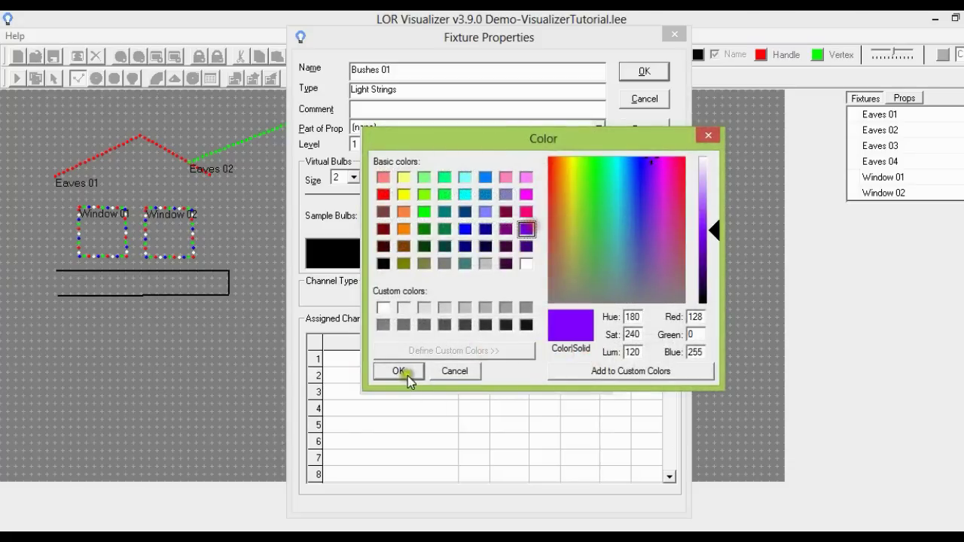
{"action": "left_click", "coordinate": [405, 373]}
{"action": "left_click", "coordinate": [416, 381]}
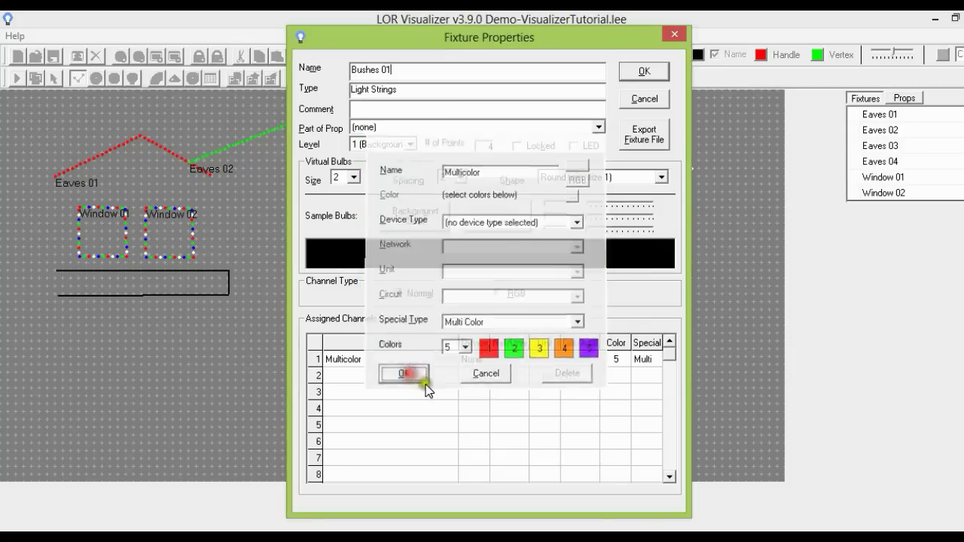
- Reopen the Multicolor channel's settings and set its device type to Light-O-Rama Controller
{"action": "left_click", "coordinate": [416, 358]}
{"action": "double_click", "coordinate": [416, 357]}
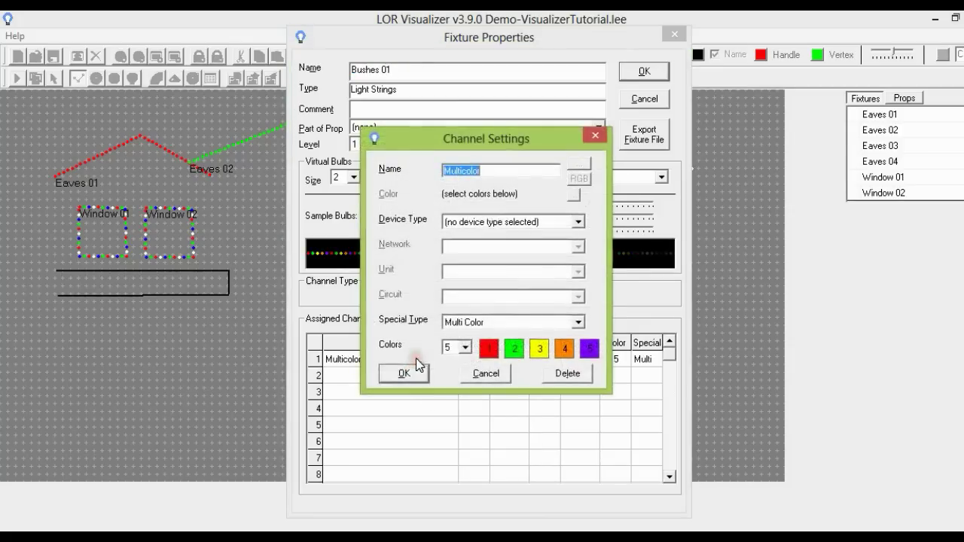
{"action": "left_click", "coordinate": [506, 221]}
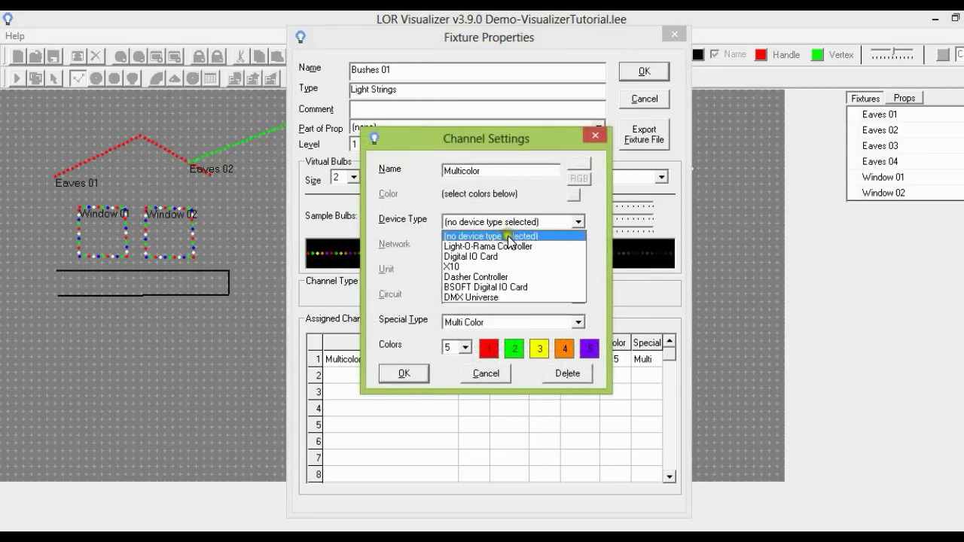
{"action": "left_click", "coordinate": [508, 245]}
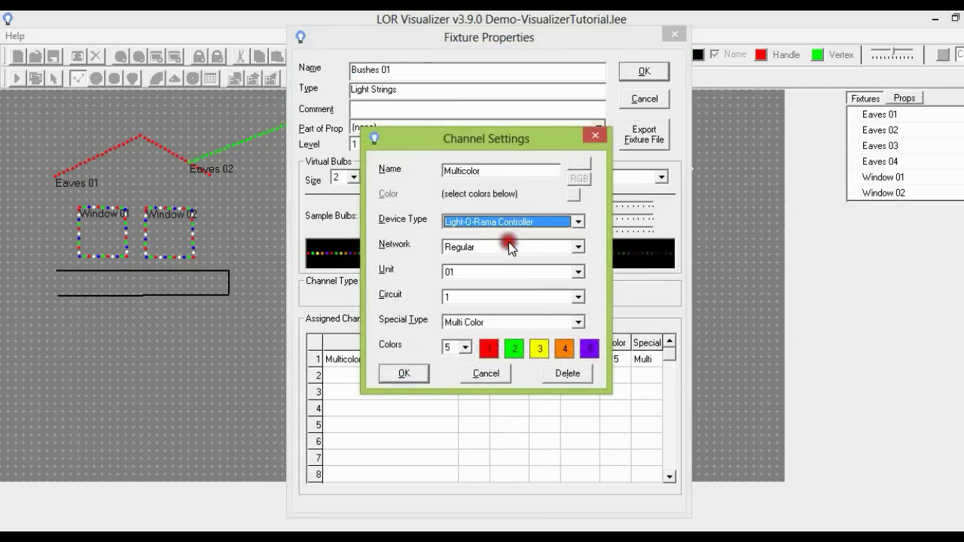
- Set the Multicolor channel to circuit 13 and accept the Bushes 01 fixture
{"action": "left_click", "coordinate": [466, 295]}
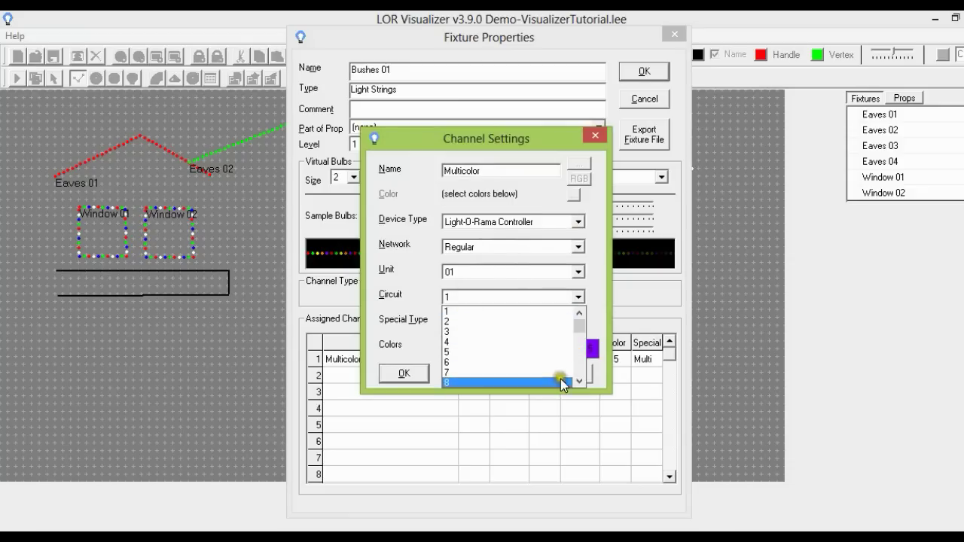
{"action": "left_click", "coordinate": [579, 381]}
{"action": "left_click", "coordinate": [579, 381]}
{"action": "left_click", "coordinate": [579, 381]}
{"action": "left_click", "coordinate": [579, 382]}
{"action": "left_click", "coordinate": [579, 382]}
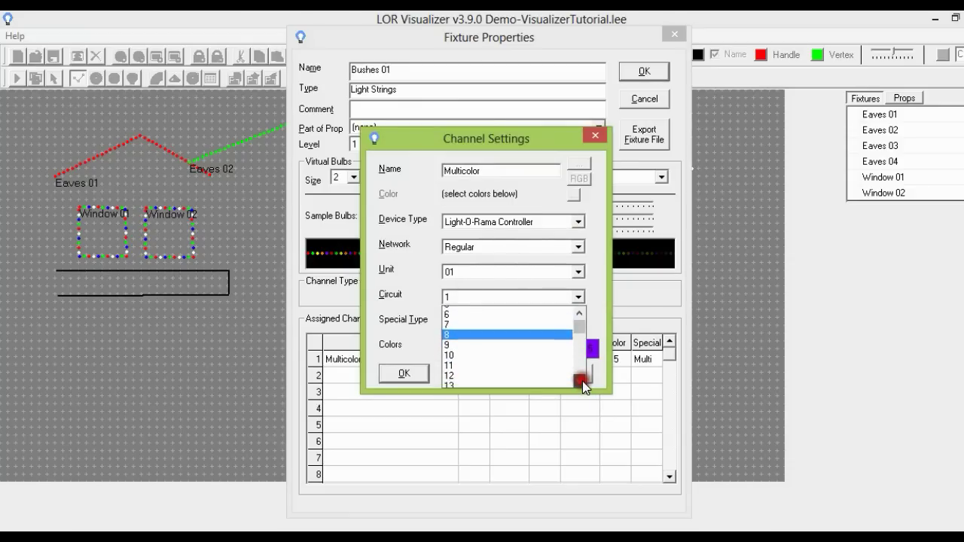
{"action": "left_click", "coordinate": [468, 383]}
{"action": "left_click", "coordinate": [414, 372]}
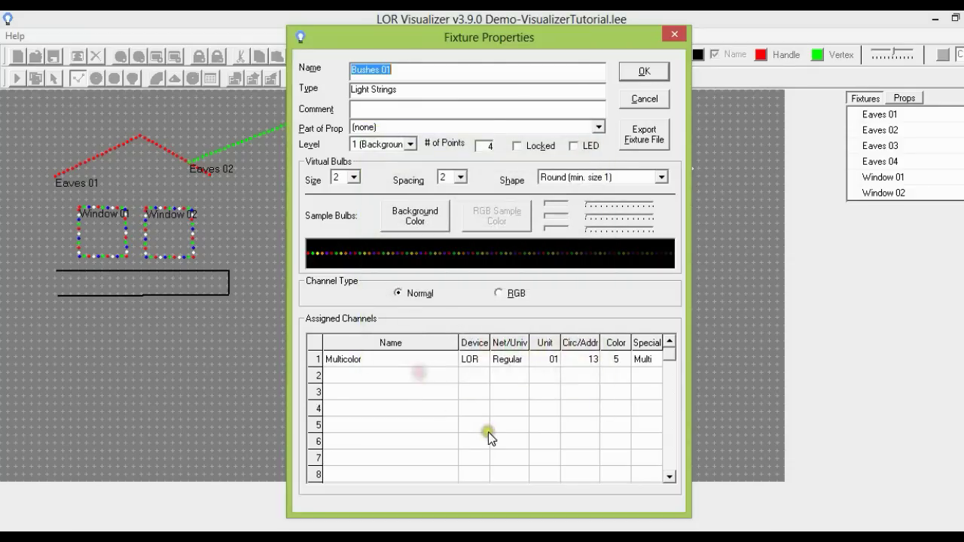
{"action": "left_click", "coordinate": [644, 72]}
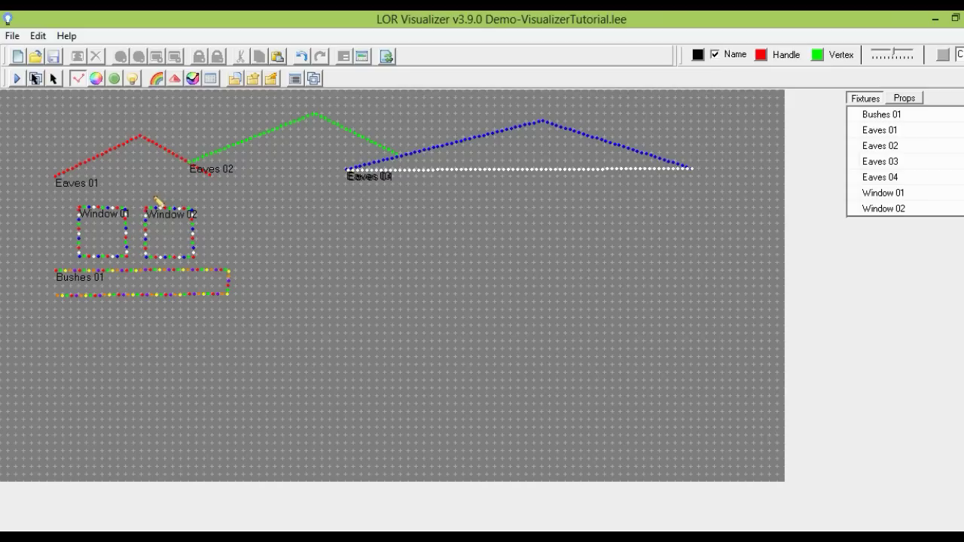
- Examine the channels assigned to the Window 01 and Bushes 01 fixtures, closing their properties without changes
{"action": "double_click", "coordinate": [896, 192]}
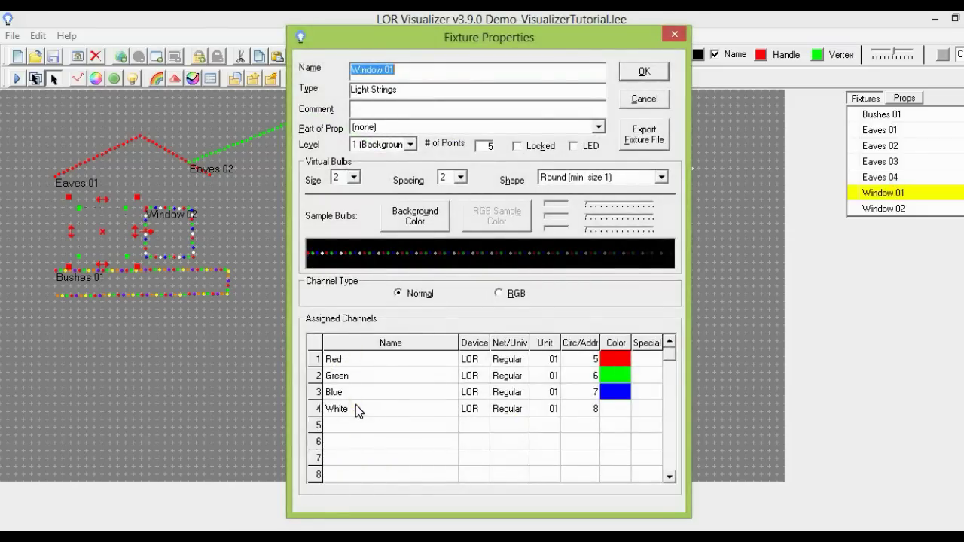
{"action": "left_click", "coordinate": [642, 99]}
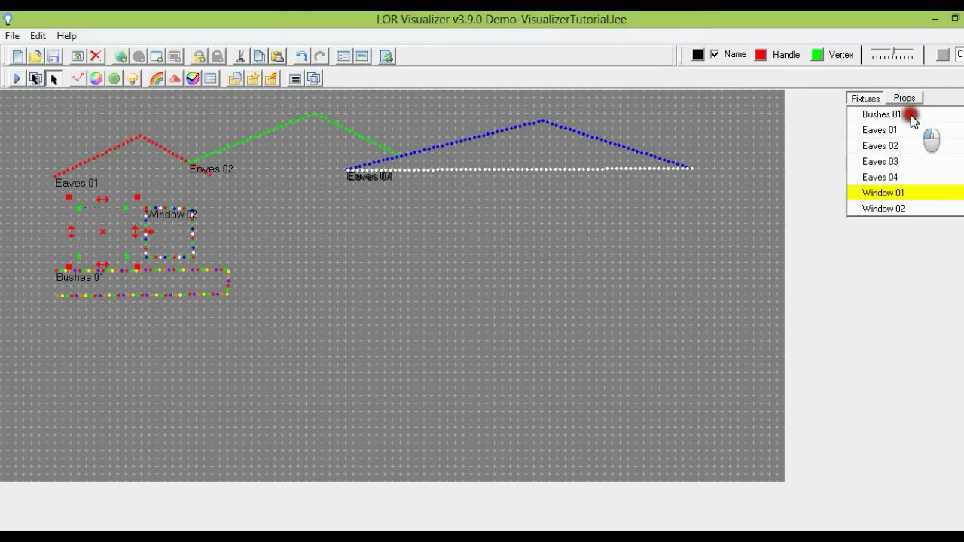
{"action": "left_click", "coordinate": [896, 115]}
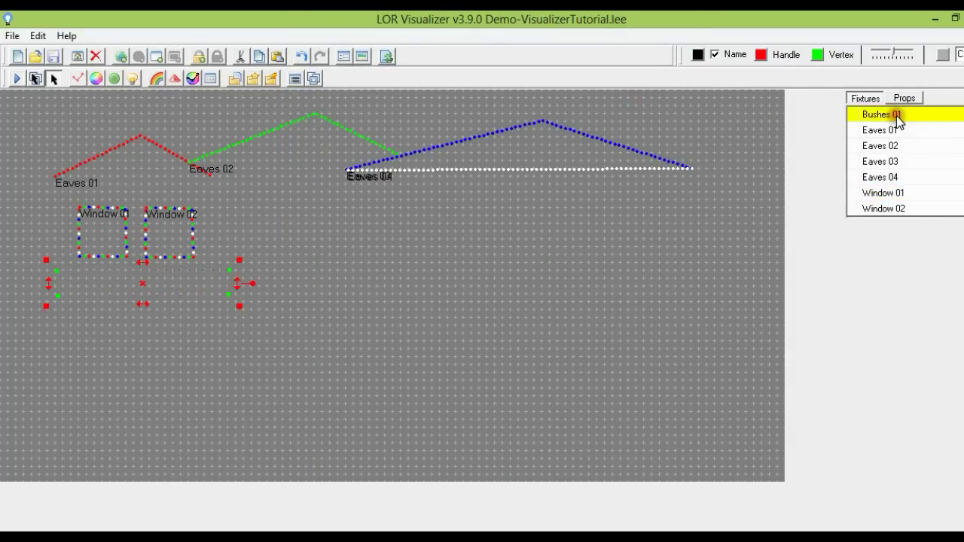
{"action": "double_click", "coordinate": [895, 115]}
{"action": "double_click", "coordinate": [540, 359]}
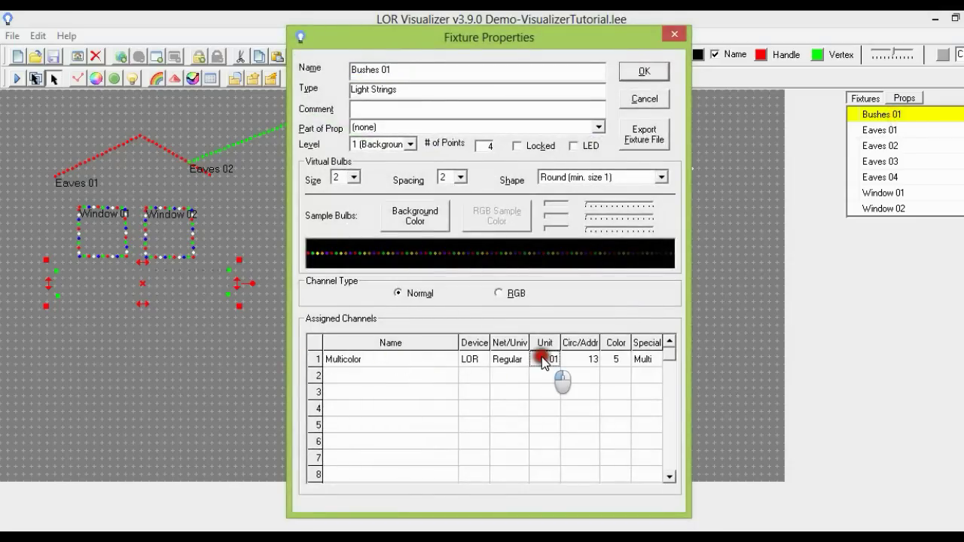
{"action": "left_click", "coordinate": [486, 373]}
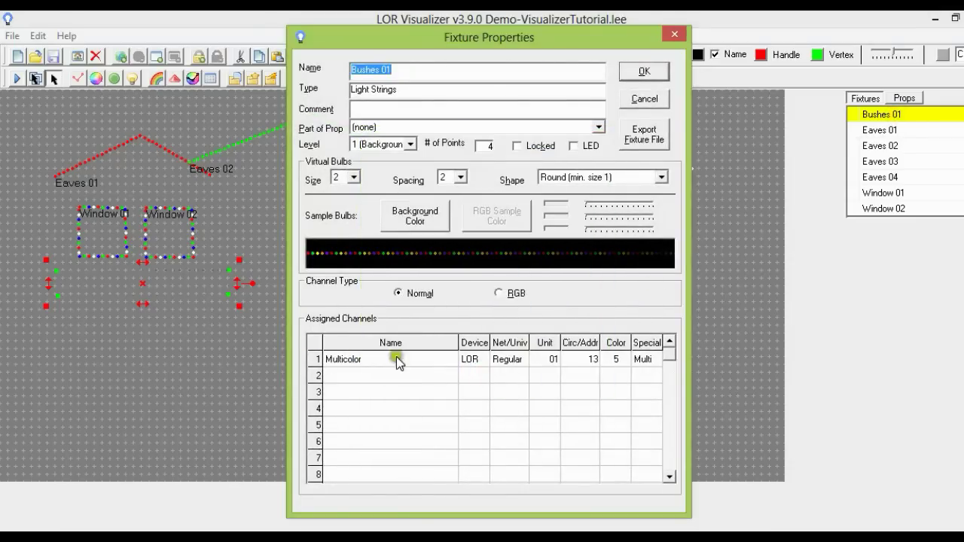
{"action": "left_click", "coordinate": [646, 99]}
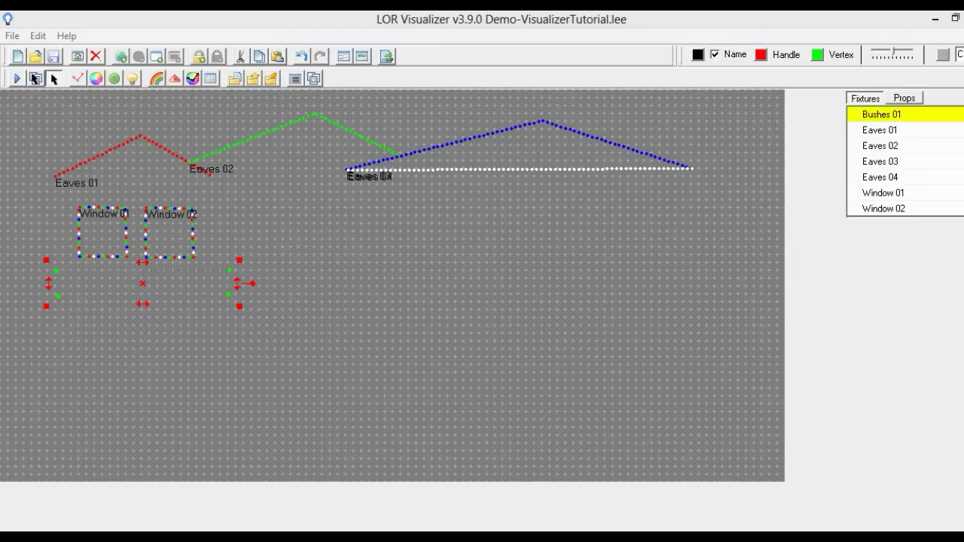
{"action": "left_click", "coordinate": [379, 281]}
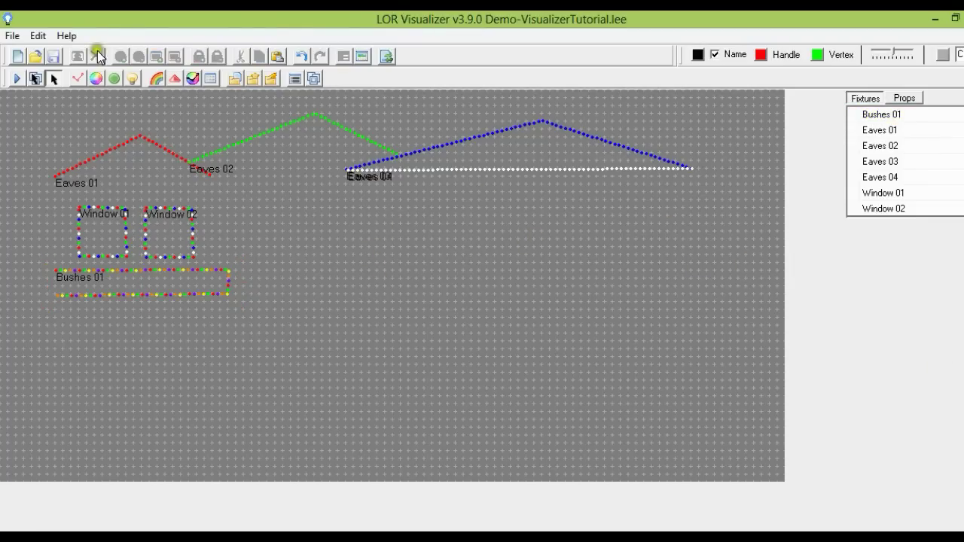
- Draw a light string as a narrow rectangle open on its right side below the left end of the white eaves line and name it Bushes 02
{"action": "left_click", "coordinate": [78, 78]}
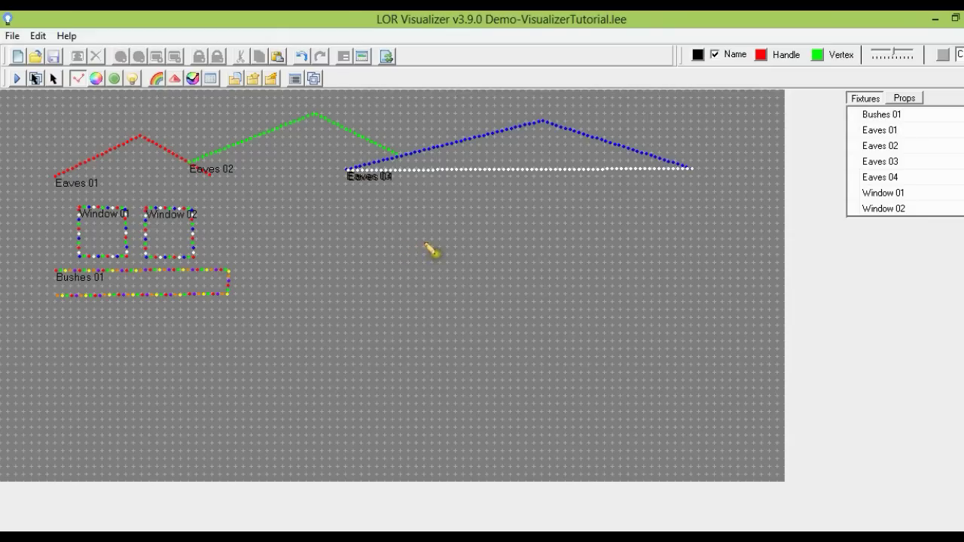
{"action": "left_click", "coordinate": [439, 254]}
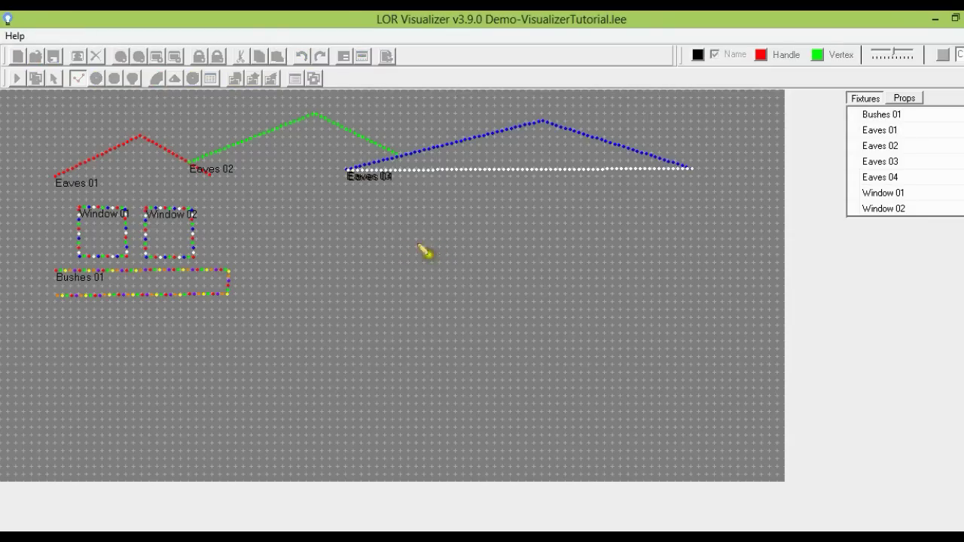
{"action": "left_click", "coordinate": [354, 256]}
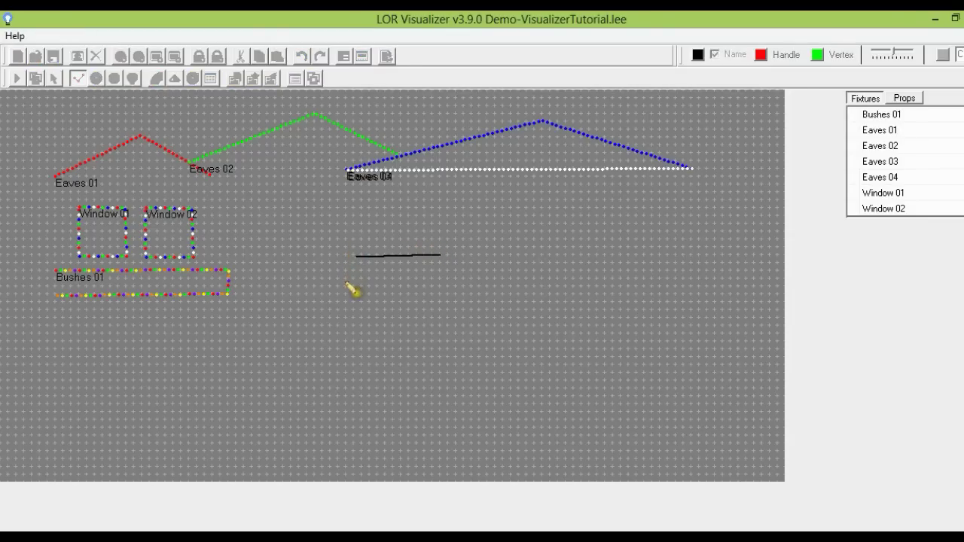
{"action": "left_click", "coordinate": [356, 286]}
{"action": "left_click", "coordinate": [435, 286]}
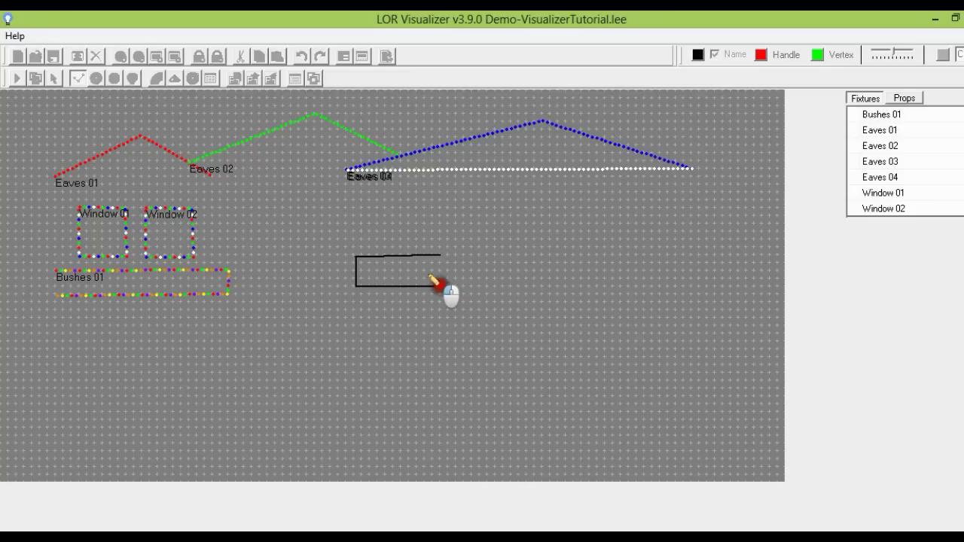
{"action": "right_click", "coordinate": [435, 285]}
{"action": "left_click", "coordinate": [555, 73]}
{"action": "type", "text": "Bushes 02"}
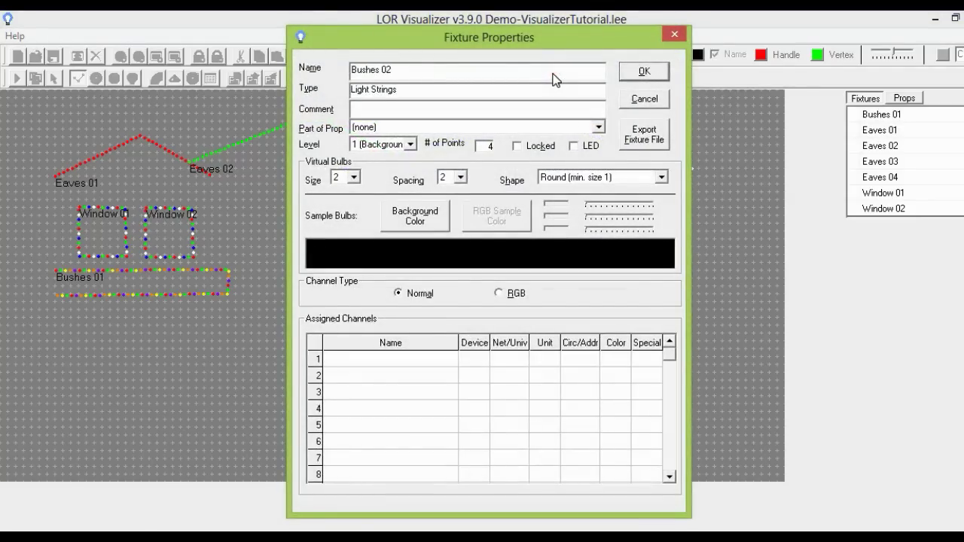
- Start the first channel of the Bushes 02 fixture, name it Orange and set its color to orange
{"action": "double_click", "coordinate": [445, 360]}
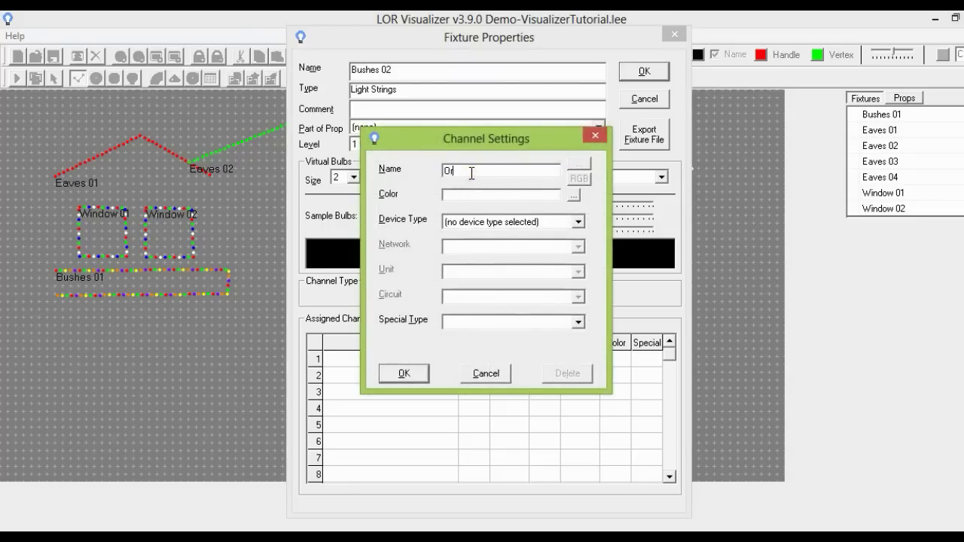
{"action": "left_click", "coordinate": [573, 195]}
{"action": "left_click", "coordinate": [404, 229]}
{"action": "left_click", "coordinate": [399, 370]}
- Assign the Orange channel to a Light-O-Rama Controller on circuit 14 and accept the channel
{"action": "left_click", "coordinate": [462, 222]}
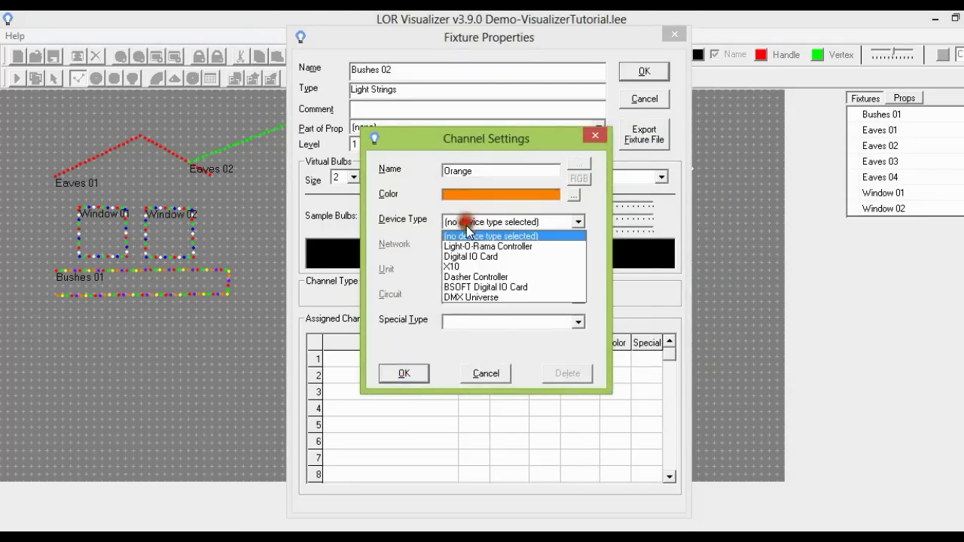
{"action": "left_click", "coordinate": [474, 246]}
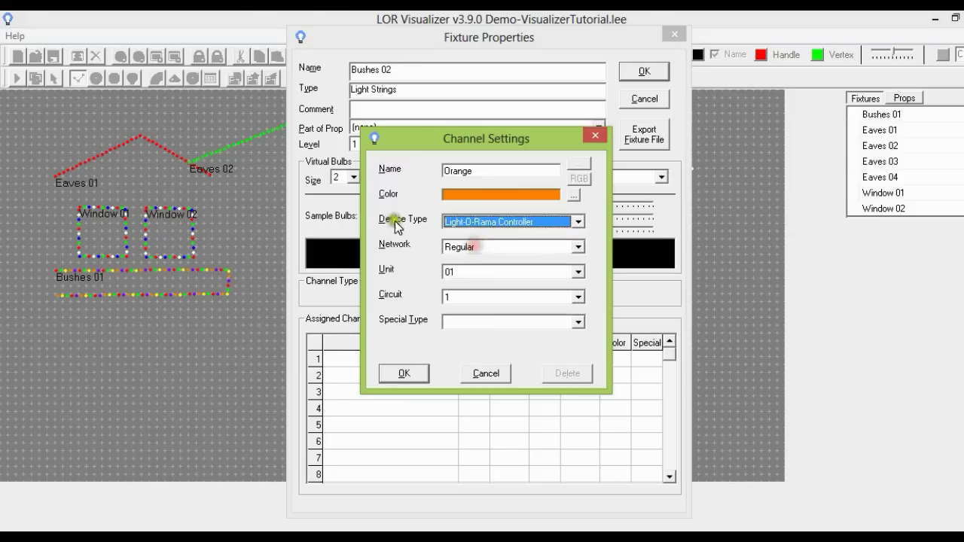
{"action": "left_click", "coordinate": [453, 296]}
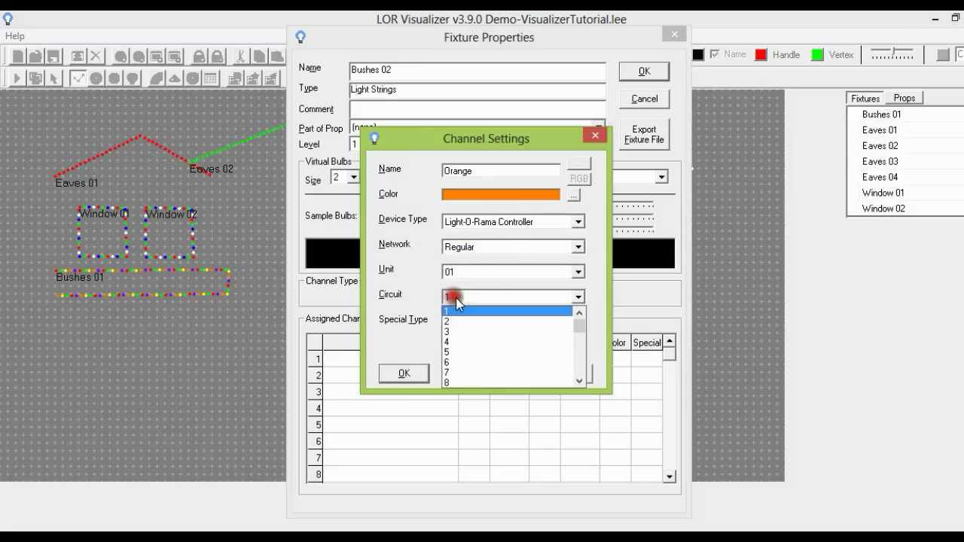
{"action": "left_click_drag", "start_coordinate": [582, 377], "coordinate": [582, 377]}
{"action": "left_click", "coordinate": [481, 374]}
{"action": "left_click", "coordinate": [404, 373]}
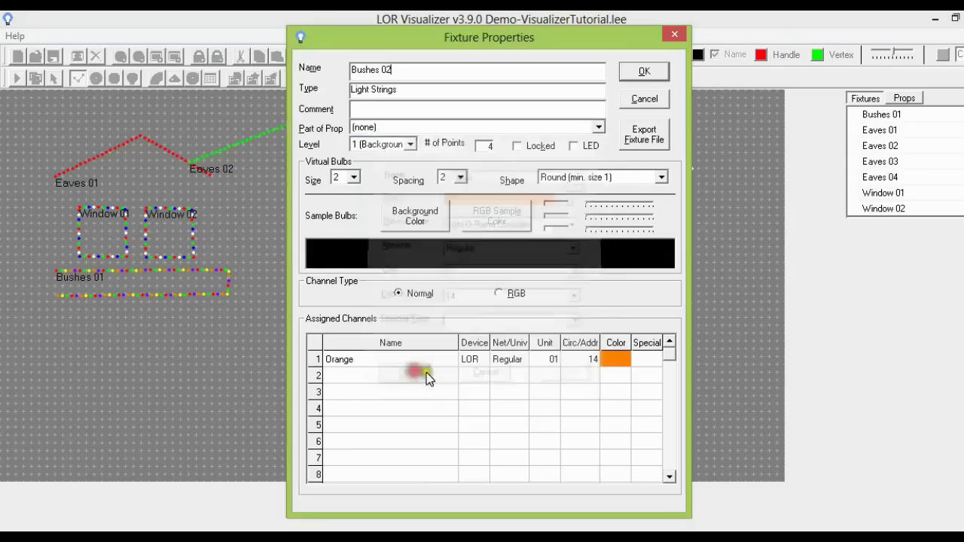
- Accept the Bushes 02 fixture, then duplicate it and place the copy just to the right of the original
{"action": "left_click", "coordinate": [638, 73]}
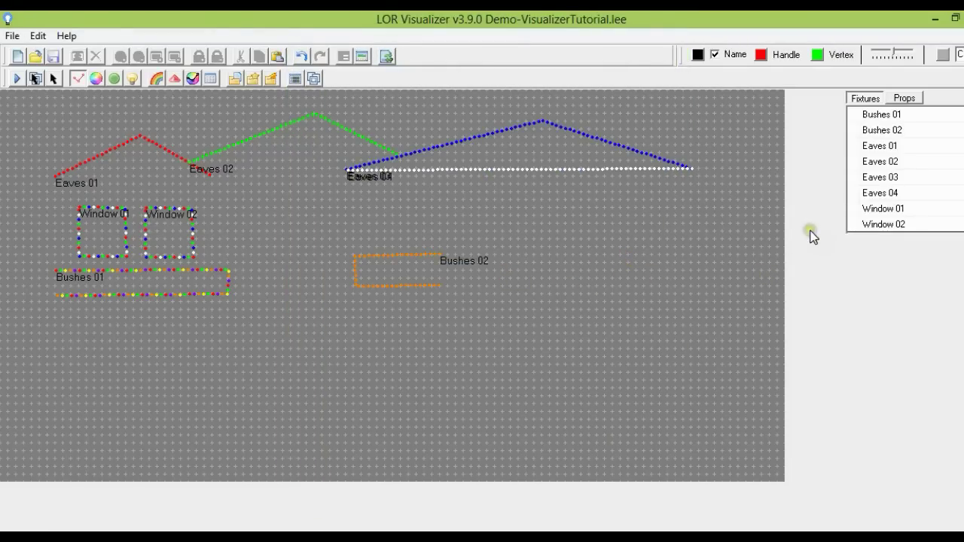
{"action": "left_click", "coordinate": [902, 134]}
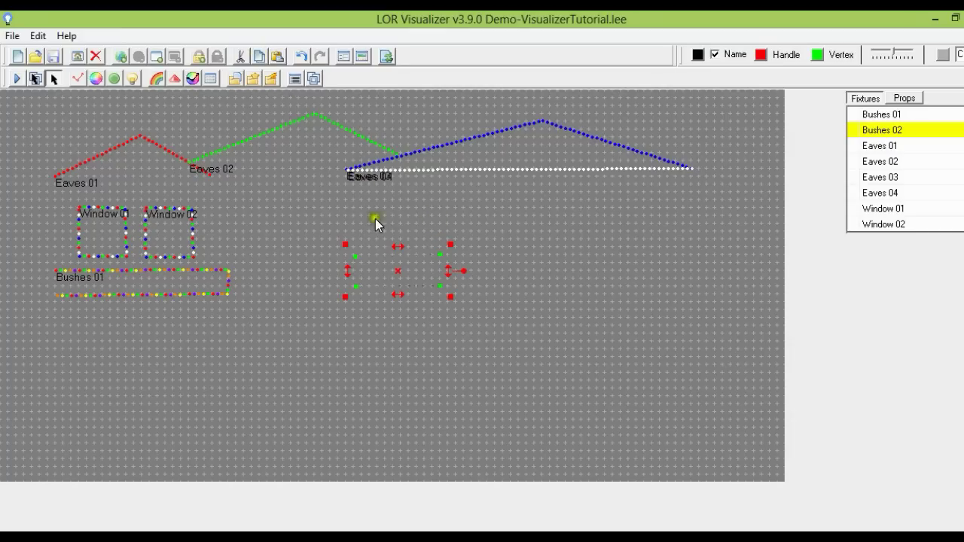
{"action": "key", "text": "ctrl+v"}
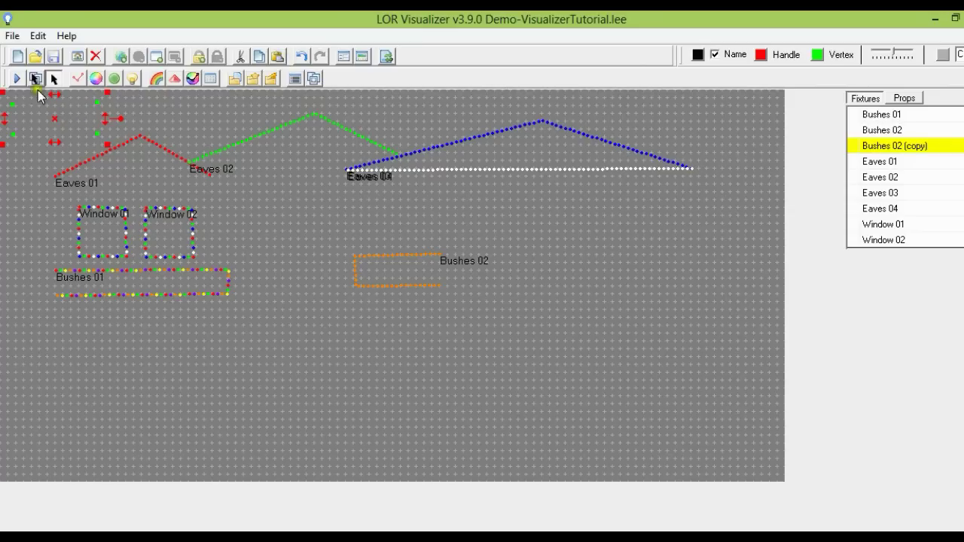
{"action": "left_click_drag", "start_coordinate": [56, 120], "coordinate": [512, 269]}
{"action": "left_click", "coordinate": [630, 271]}
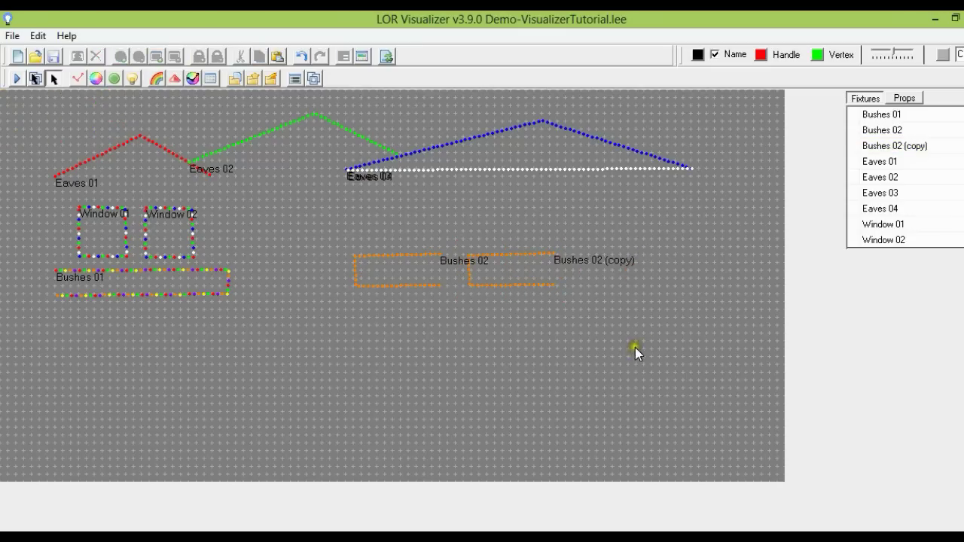
- Rename the copied Bushes 02 fixture as Bushes 03
{"action": "left_click", "coordinate": [909, 149]}
{"action": "double_click", "coordinate": [909, 149]}
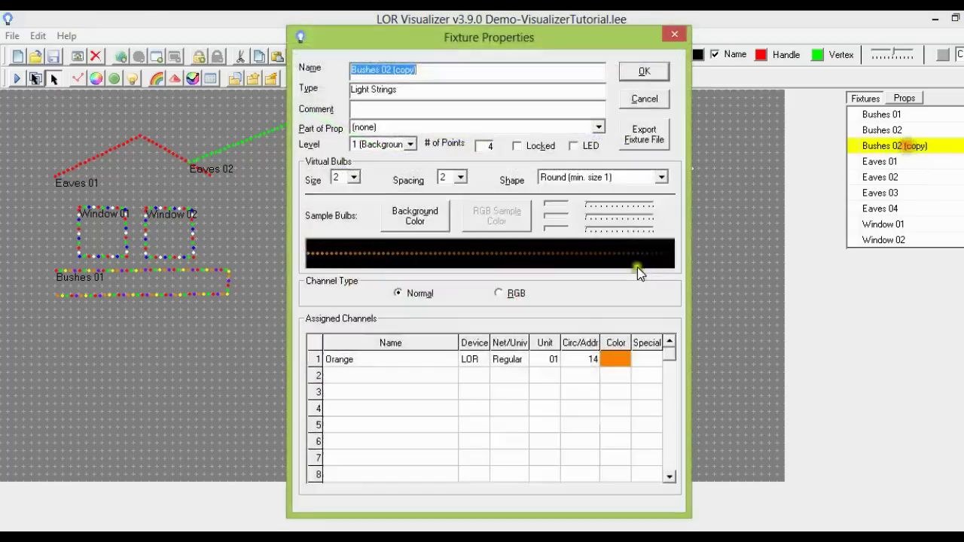
{"action": "left_click_drag", "start_coordinate": [437, 70], "coordinate": [388, 71]}
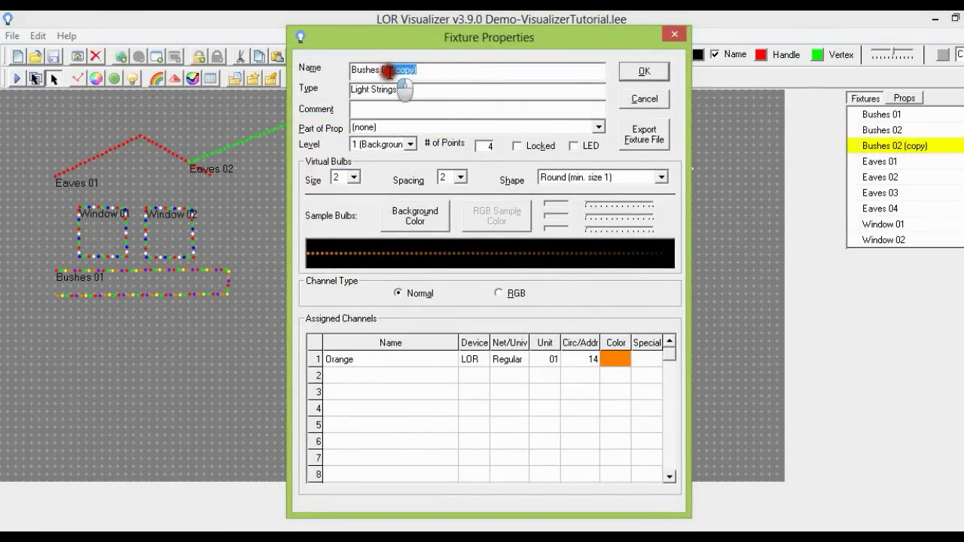
{"action": "key", "text": "BackSpace"}
{"action": "type", "text": "3"}
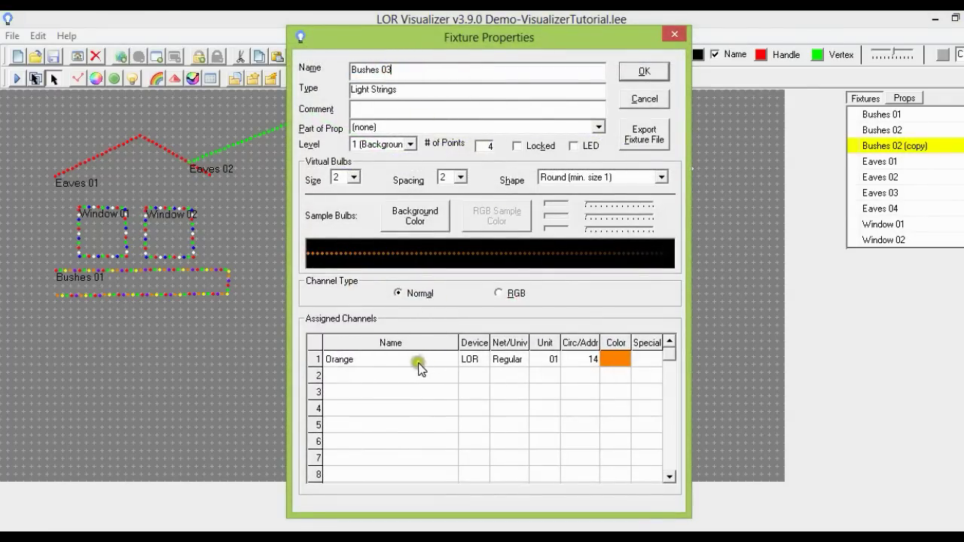
- Rename the Orange channel of Bushes 03 as Yellow and set its color to yellow
{"action": "double_click", "coordinate": [418, 364]}
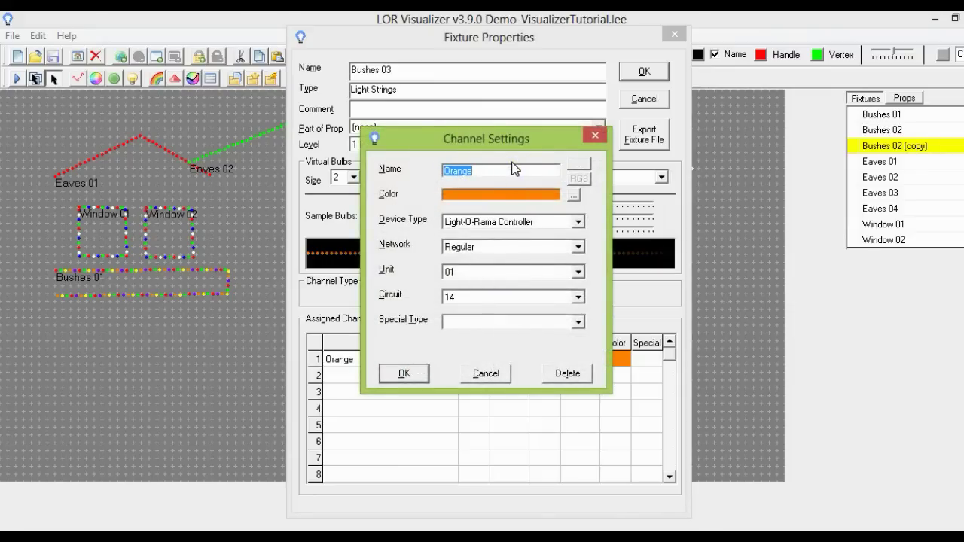
{"action": "type", "text": "Yell"}
{"action": "left_click", "coordinate": [573, 195]}
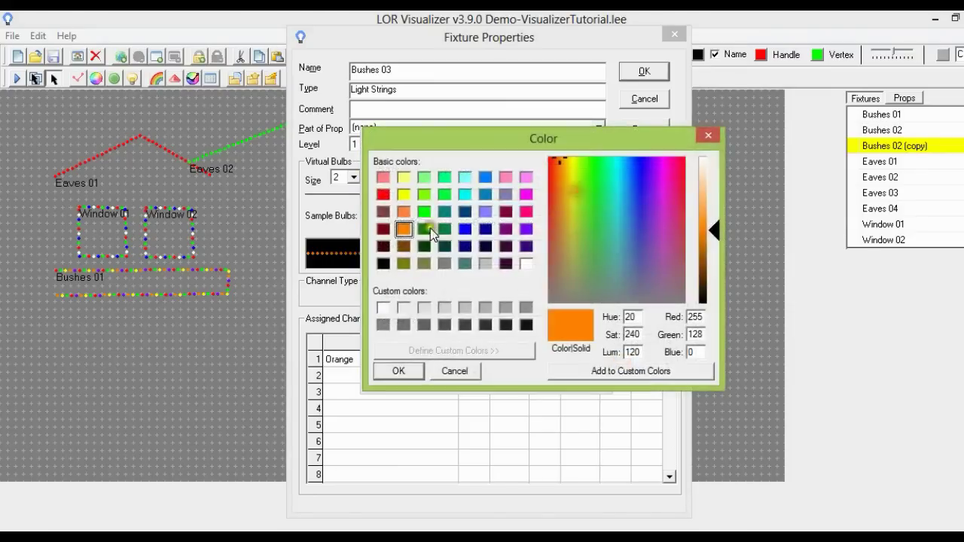
{"action": "left_click", "coordinate": [402, 198]}
{"action": "left_click", "coordinate": [399, 370]}
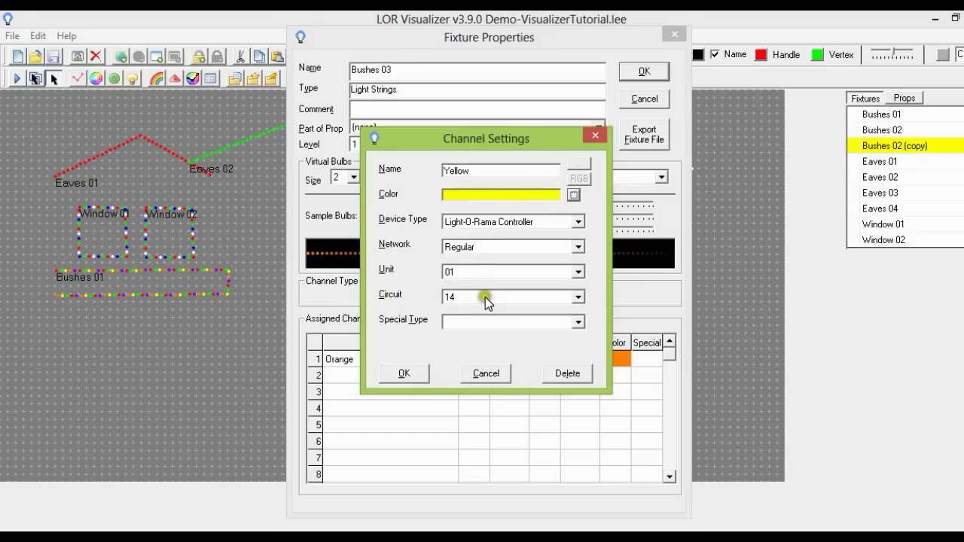
- Assign the Yellow channel to circuit 15, then accept the channel and the Bushes 03 fixture
{"action": "left_click", "coordinate": [485, 297]}
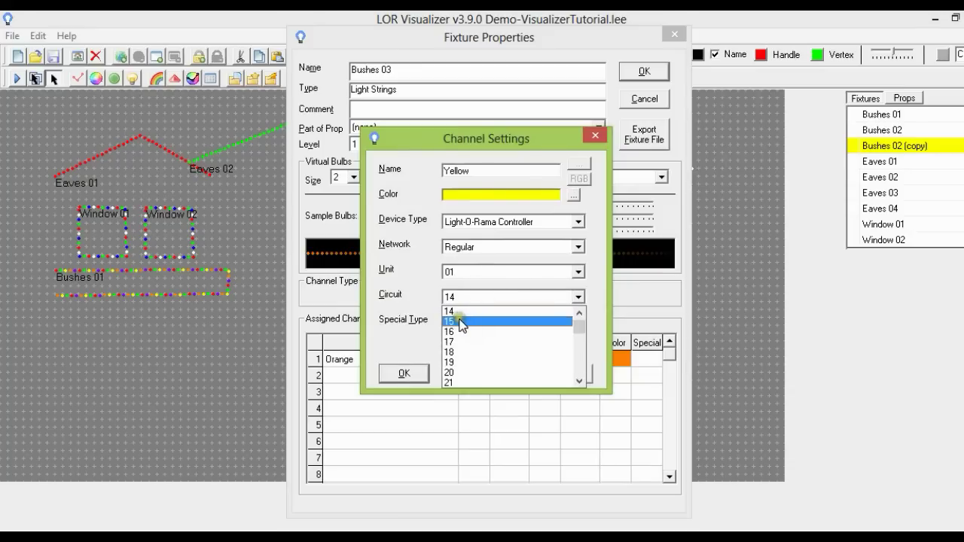
{"action": "left_click", "coordinate": [459, 321]}
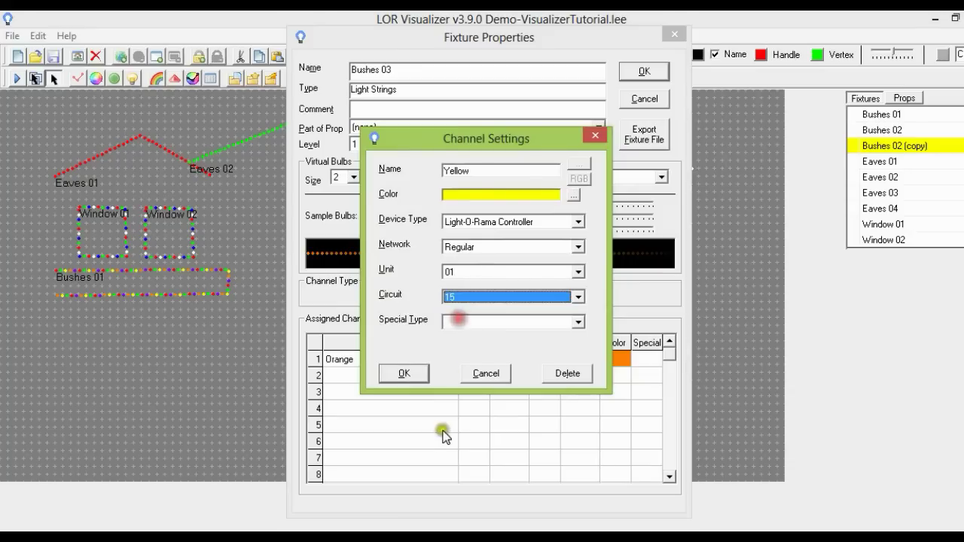
{"action": "left_click", "coordinate": [404, 373]}
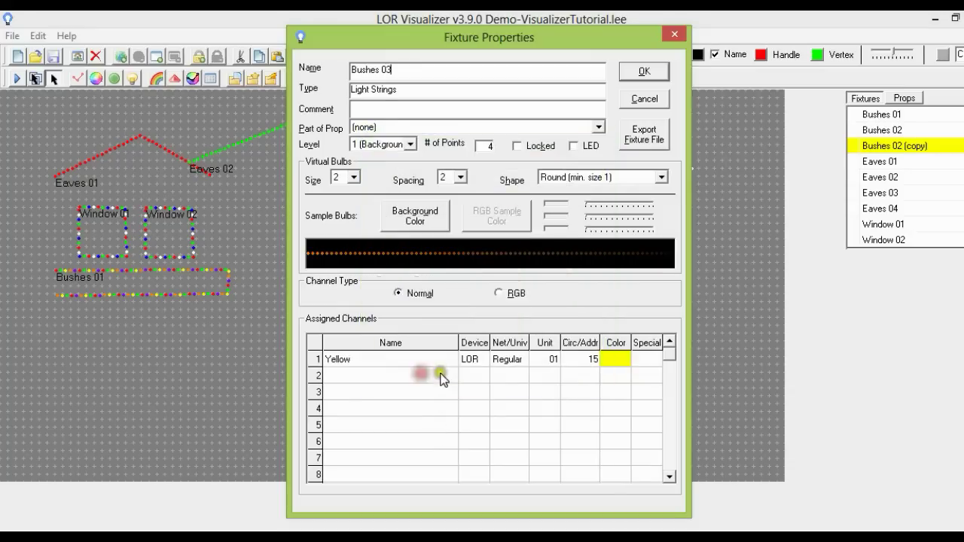
{"action": "left_click", "coordinate": [645, 71]}
{"action": "left_click", "coordinate": [568, 333]}
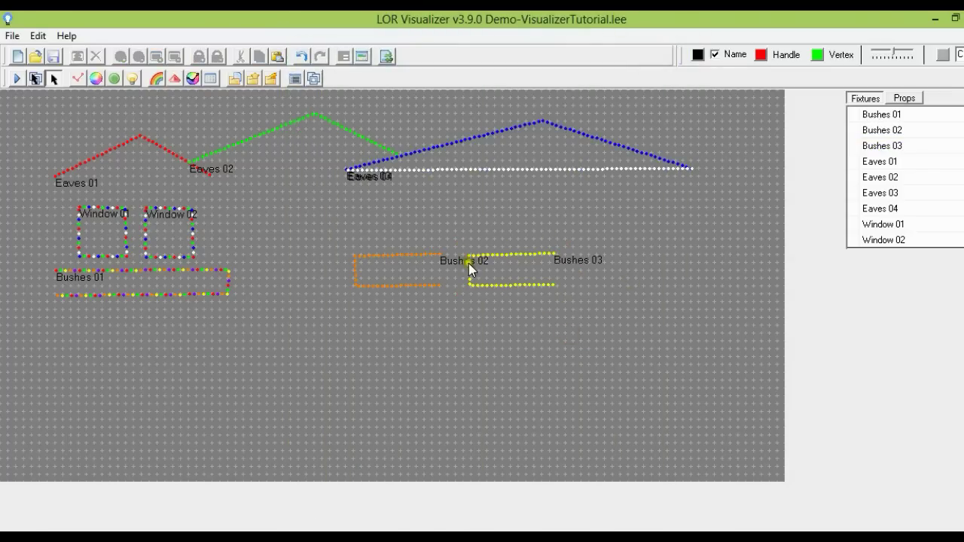
- Duplicate the Bushes 03 fixture and place the copy to the right of the yellow original
{"action": "left_click", "coordinate": [899, 147]}
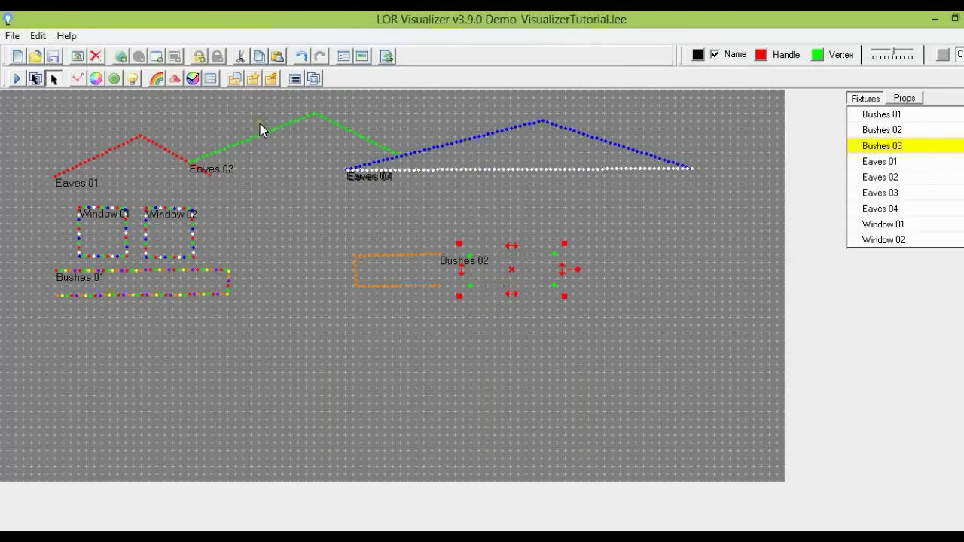
{"action": "left_click", "coordinate": [259, 58]}
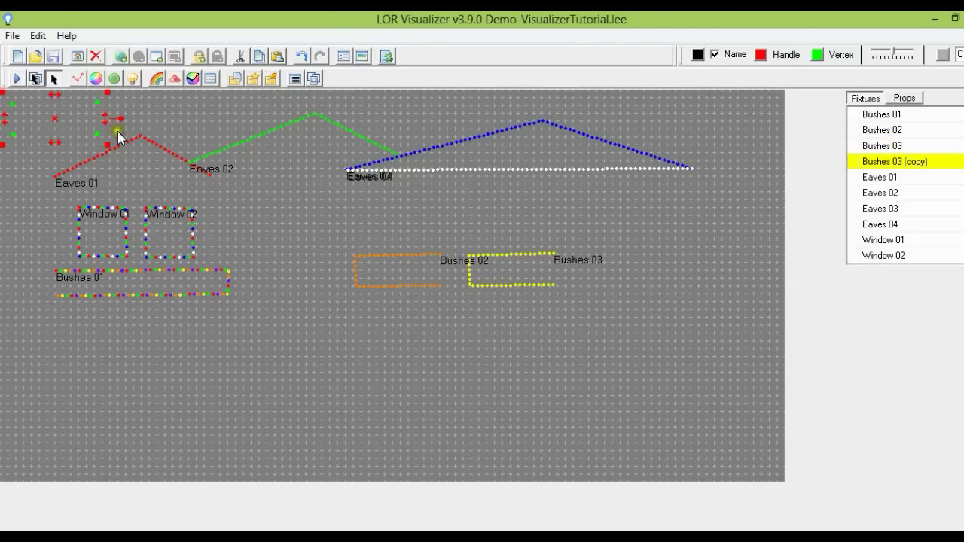
{"action": "left_click_drag", "start_coordinate": [54, 118], "coordinate": [634, 271]}
{"action": "left_click", "coordinate": [645, 362]}
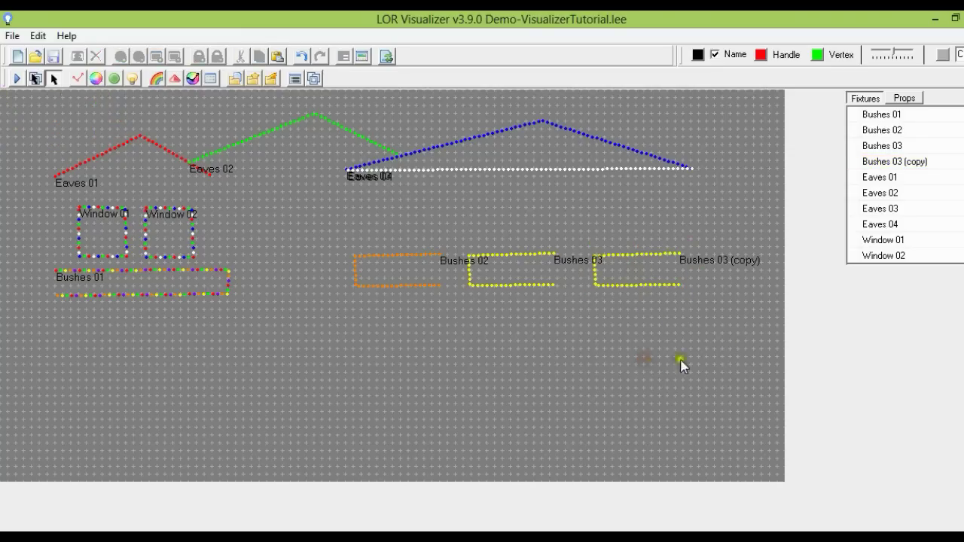
- Rename the copied Bushes 03 fixture as Bushes 04
{"action": "double_click", "coordinate": [911, 168]}
{"action": "left_click_drag", "start_coordinate": [435, 72], "coordinate": [388, 72]}
{"action": "type", "text": "4"}
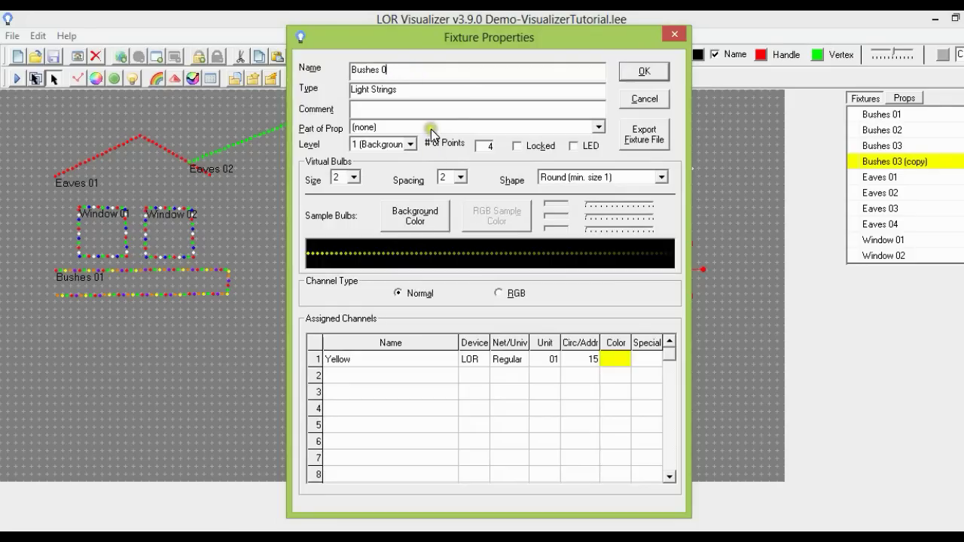
{"action": "type", "text": "4"}
- Rename the Yellow channel of Bushes 04 as Purple and set its color to purple
{"action": "double_click", "coordinate": [414, 365]}
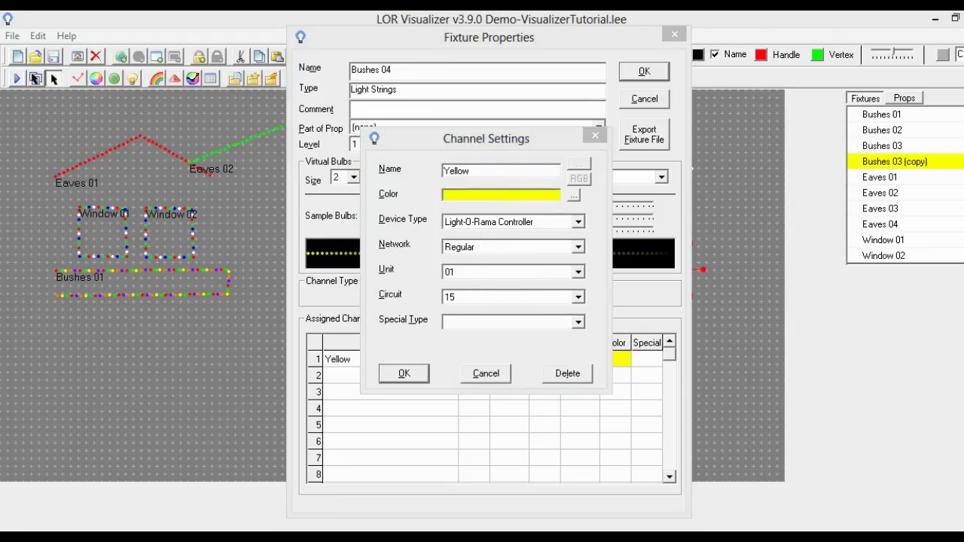
{"action": "left_click", "coordinate": [504, 172]}
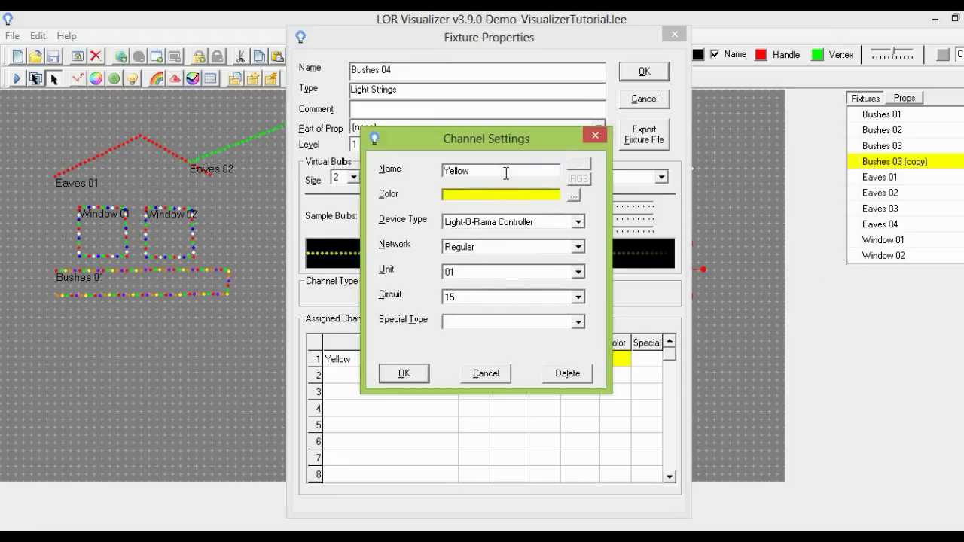
{"action": "left_click_drag", "start_coordinate": [502, 169], "coordinate": [440, 170]}
{"action": "type", "text": "Pl"}
{"action": "type", "text": "rple"}
{"action": "left_click", "coordinate": [573, 195]}
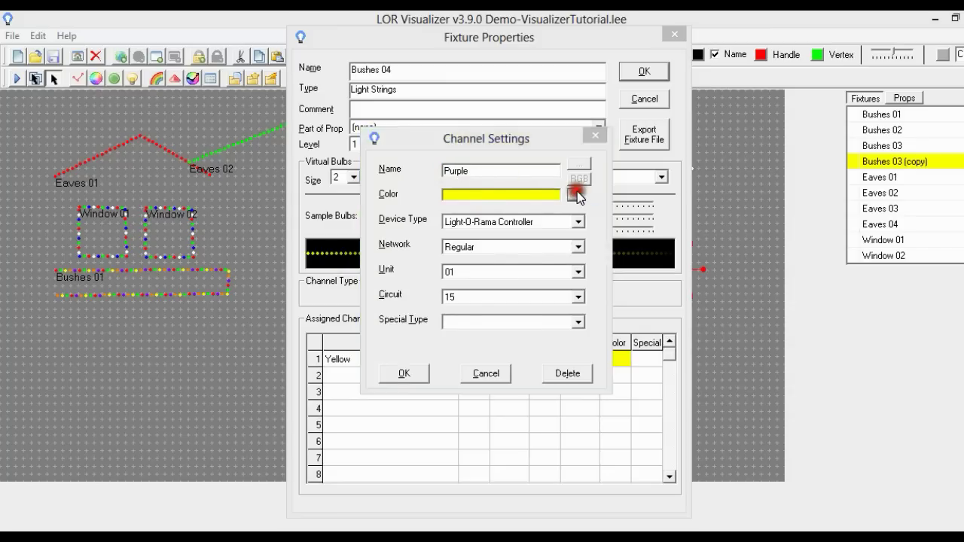
{"action": "left_click", "coordinate": [527, 229]}
{"action": "left_click", "coordinate": [400, 370]}
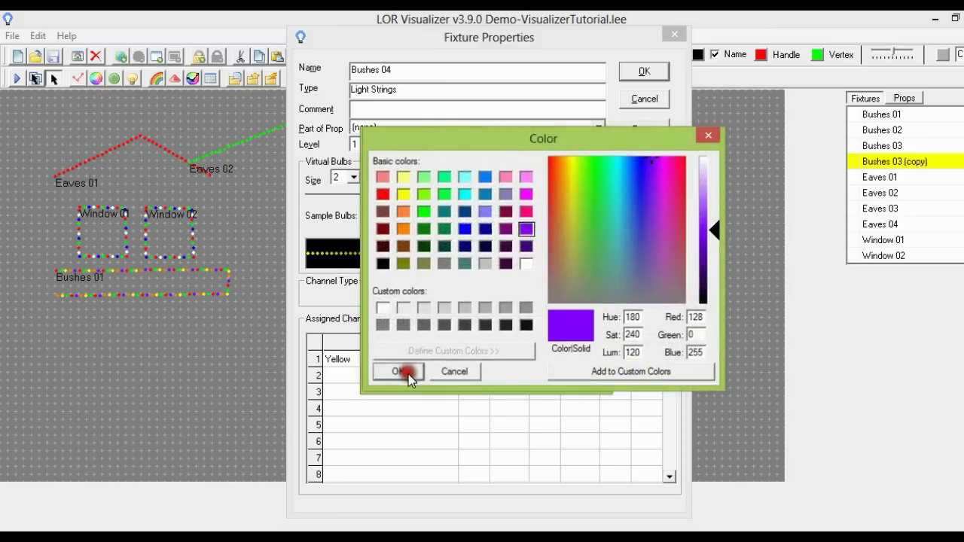
- Assign the Purple channel to circuit 16, then accept the channel and the Bushes 04 fixture
{"action": "left_click", "coordinate": [477, 297]}
{"action": "left_click", "coordinate": [472, 321]}
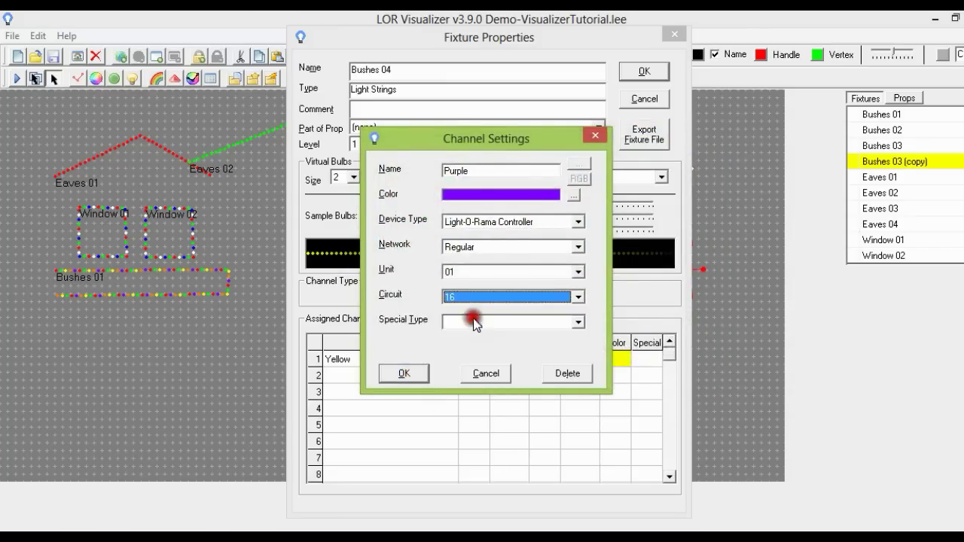
{"action": "left_click", "coordinate": [416, 371]}
{"action": "left_click", "coordinate": [645, 72]}
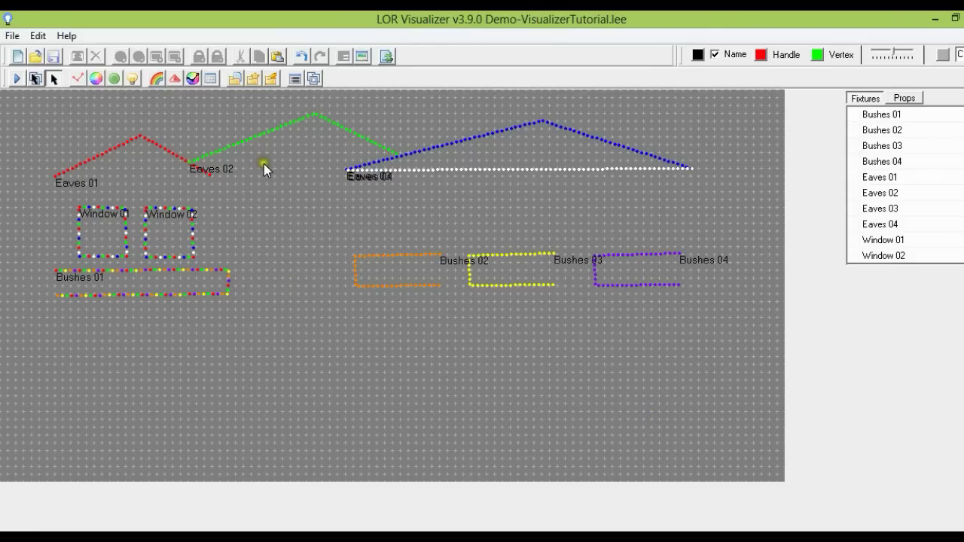
- Start a mega tree with the Mega Tree Wizard on the empty canvas just above the left end of Bushes 02
{"action": "left_click", "coordinate": [174, 78]}
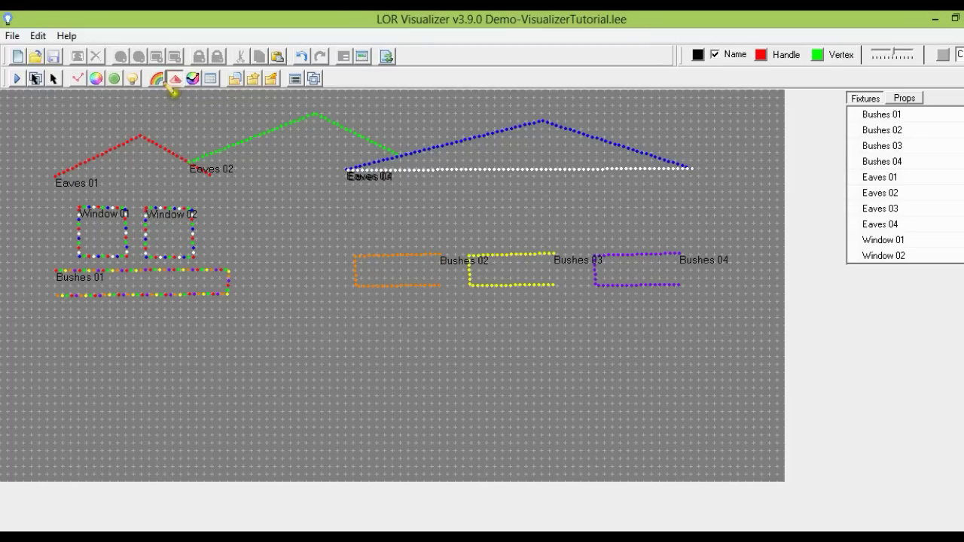
{"action": "left_click", "coordinate": [334, 227]}
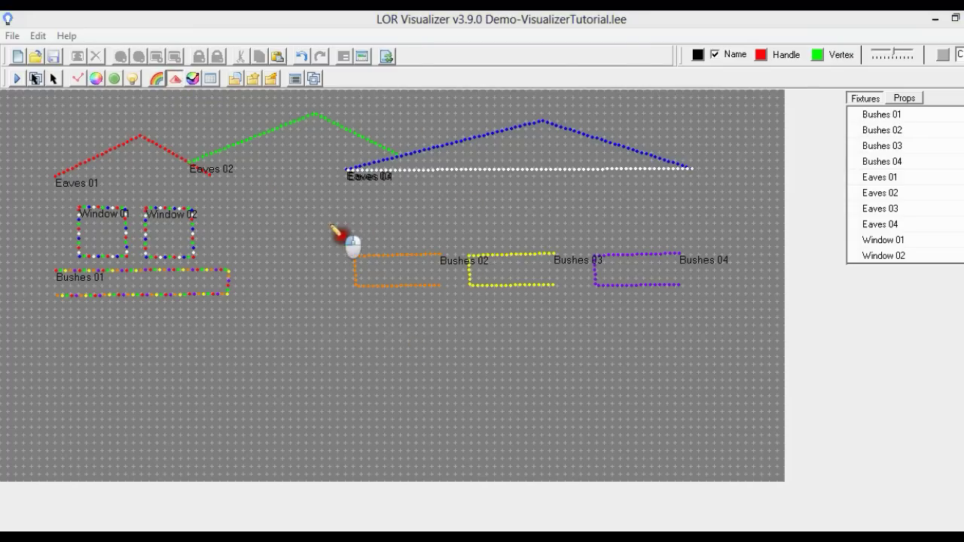
{"action": "left_click_drag", "start_coordinate": [483, 34], "coordinate": [442, 99]}
{"action": "left_click", "coordinate": [541, 128]}
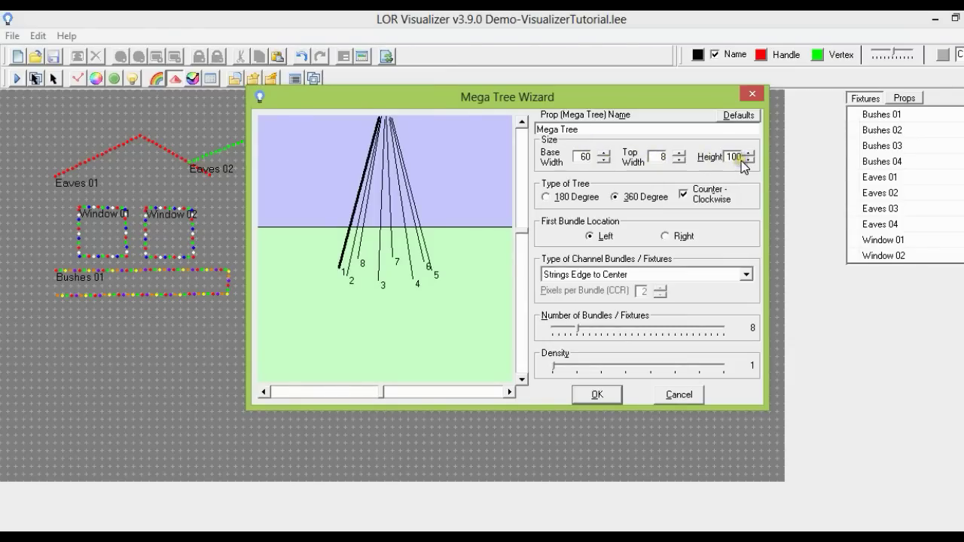
- Specify counter-clockwise bundle order and Strings Edge to Center fixtures for the mega tree
{"action": "left_click", "coordinate": [675, 153]}
{"action": "left_click", "coordinate": [683, 195]}
{"action": "left_click", "coordinate": [682, 197]}
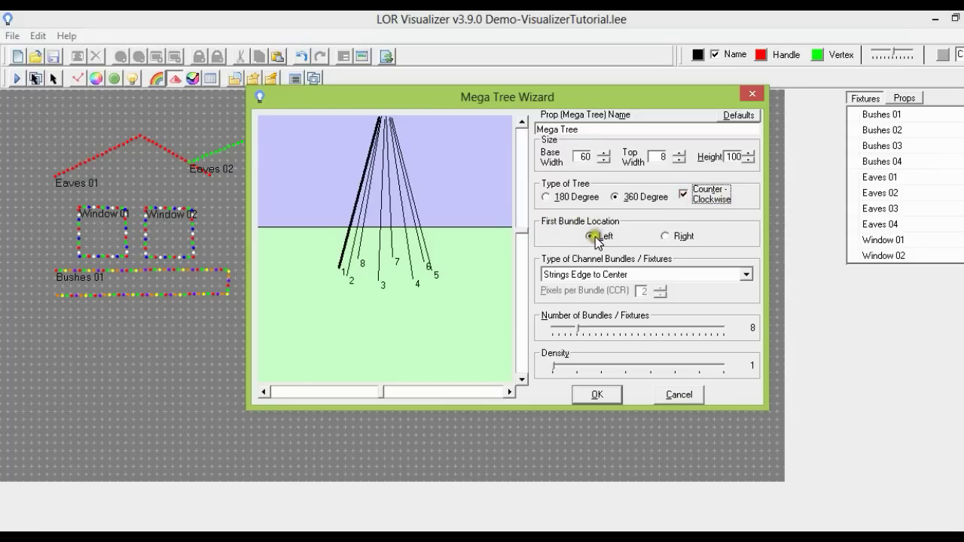
{"action": "left_click", "coordinate": [612, 279]}
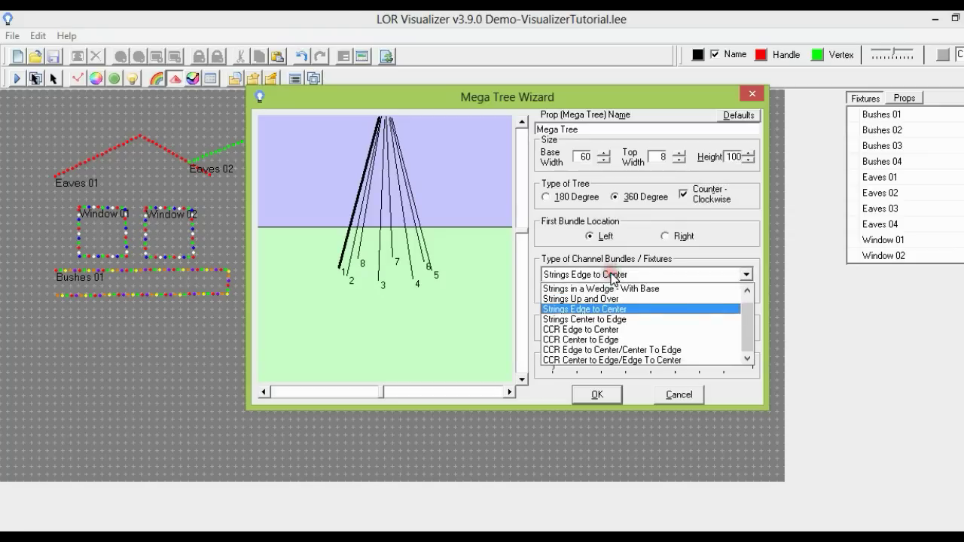
{"action": "left_click", "coordinate": [631, 317]}
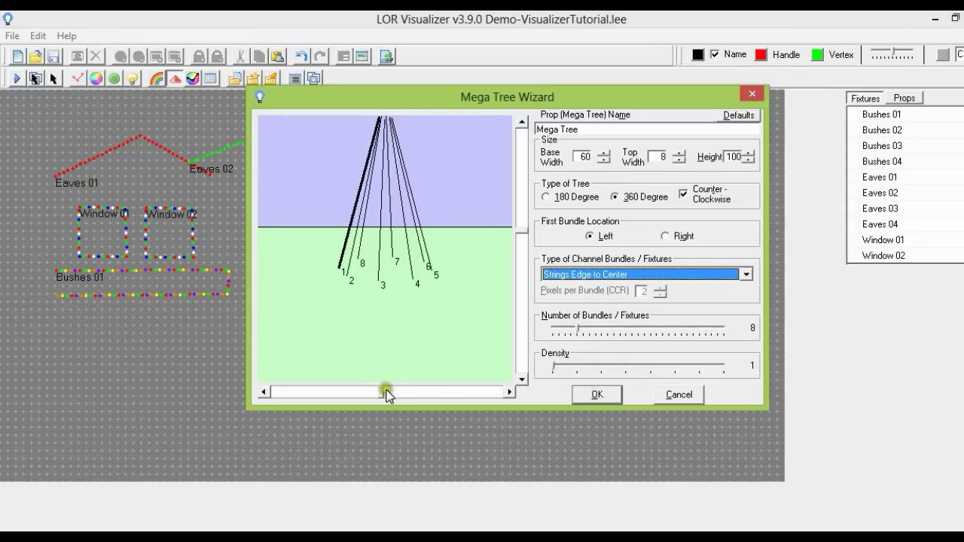
- Adjust the mega tree's preview angle slightly and create the tree with a new fixture for every bundle
{"action": "left_click_drag", "start_coordinate": [383, 391], "coordinate": [382, 392]}
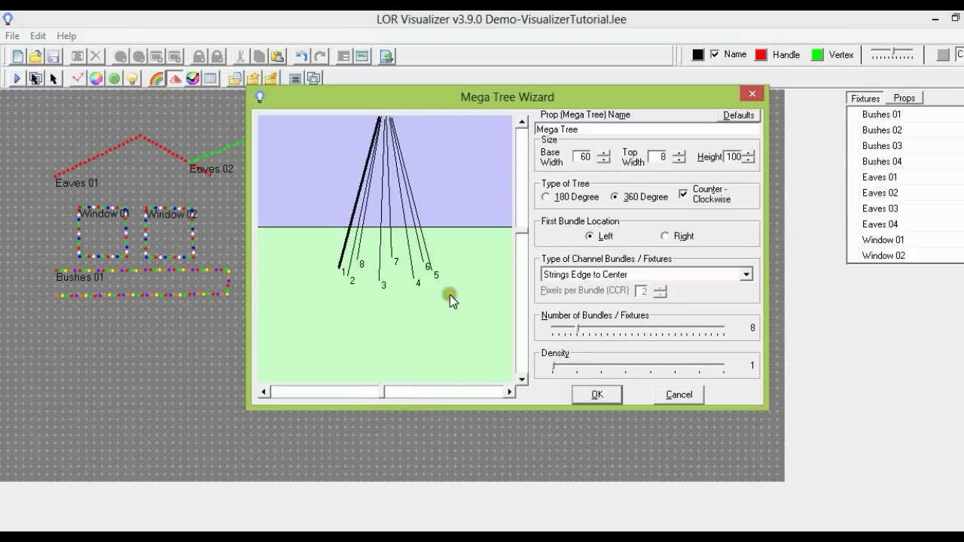
{"action": "left_click", "coordinate": [601, 396]}
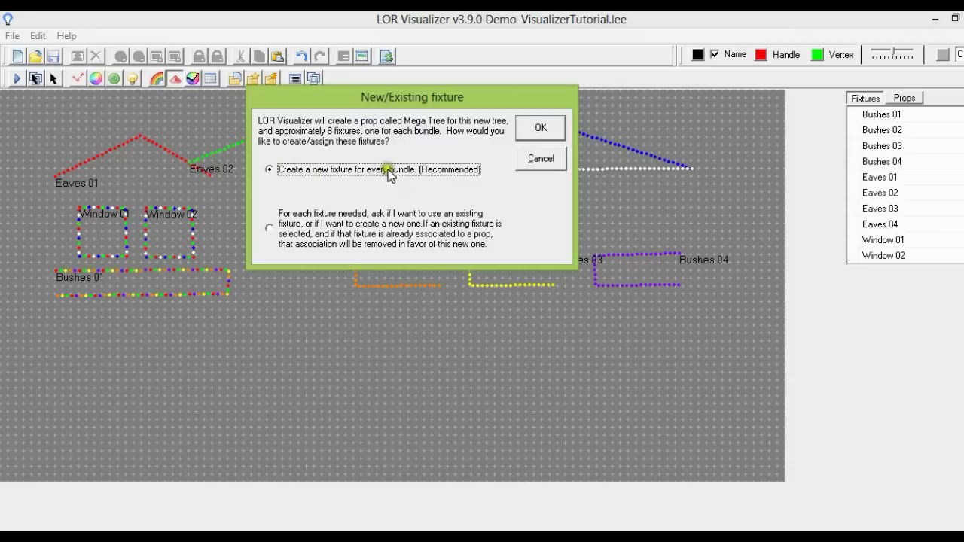
{"action": "left_click", "coordinate": [539, 129]}
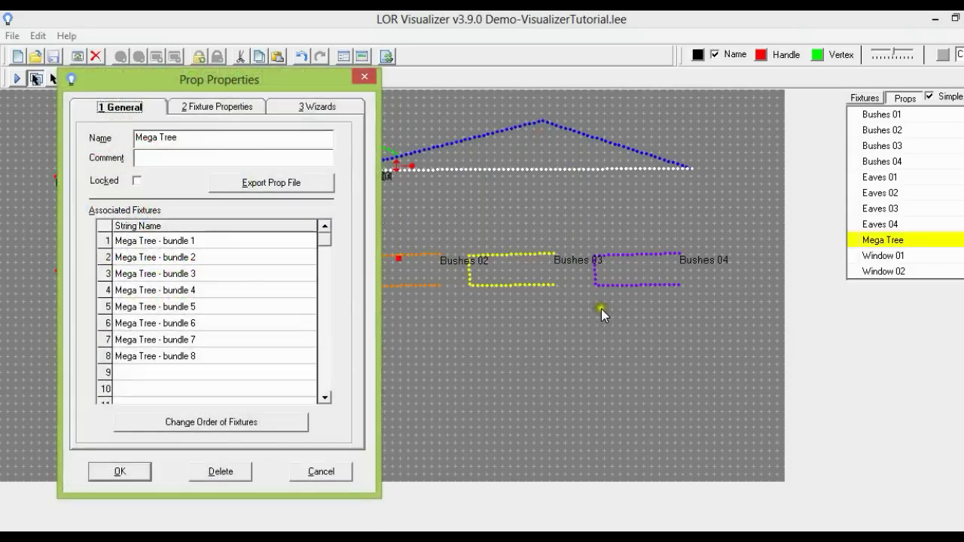
- Start the Channel Wizard for the Mega Tree prop, specifying Normal channels that are newly created
{"action": "left_click_drag", "start_coordinate": [208, 76], "coordinate": [420, 73]}
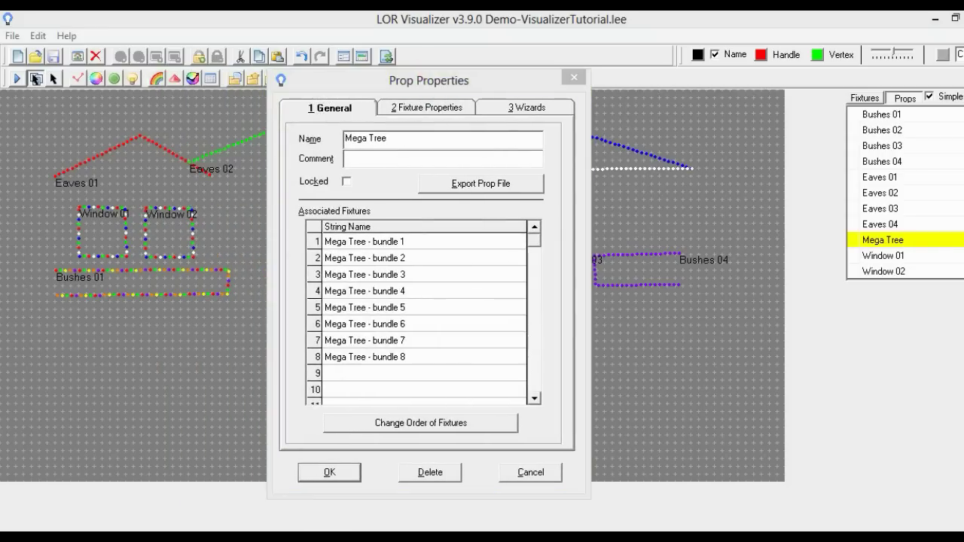
{"action": "left_click", "coordinate": [410, 109]}
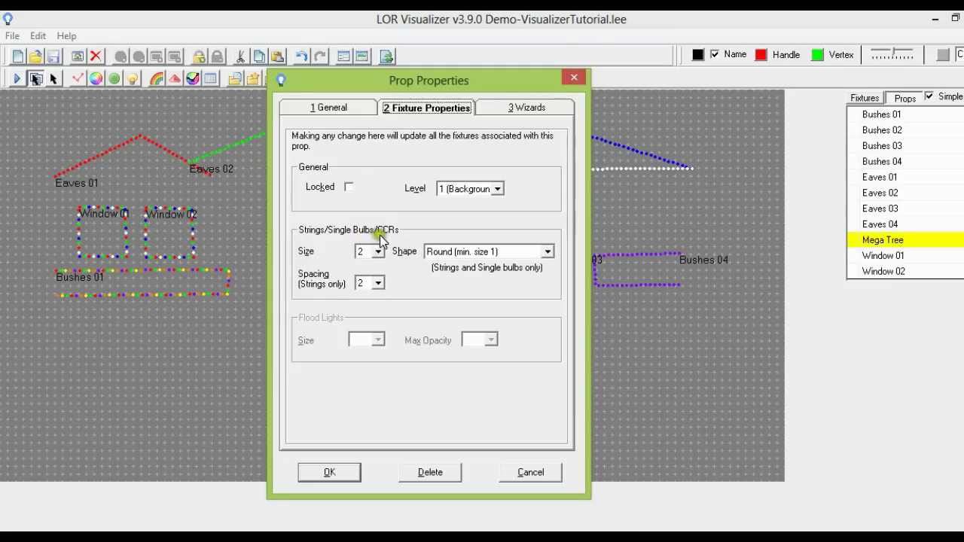
{"action": "left_click", "coordinate": [525, 109]}
{"action": "left_click", "coordinate": [435, 113]}
{"action": "left_click", "coordinate": [506, 108]}
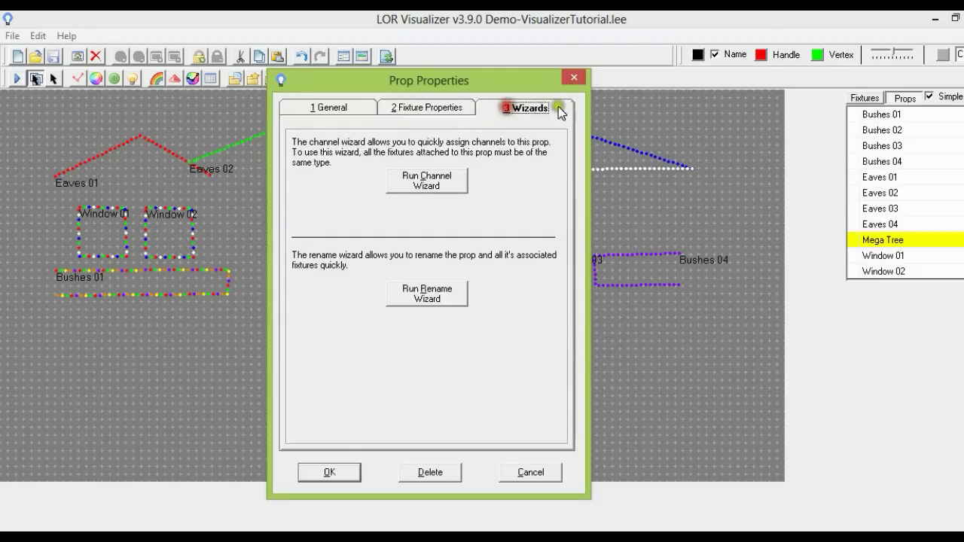
{"action": "left_click", "coordinate": [443, 184]}
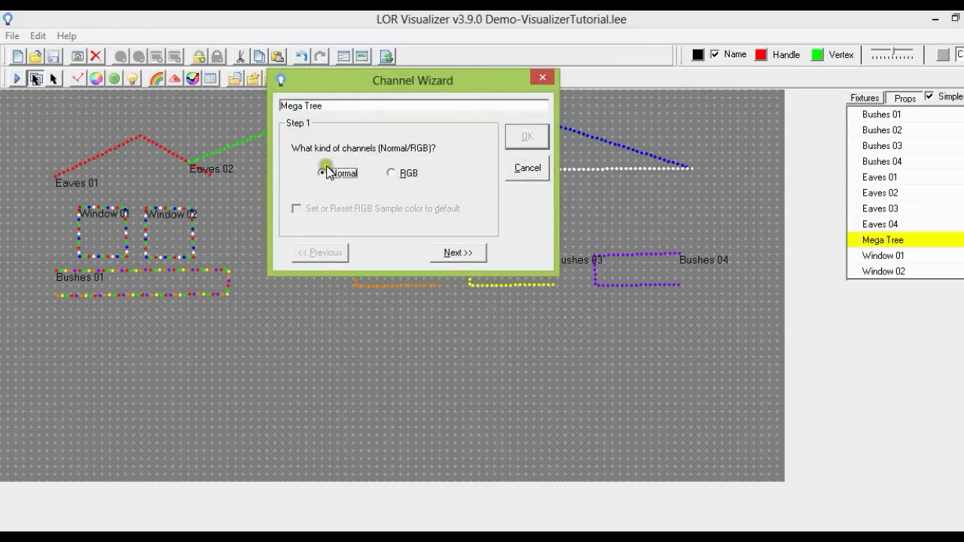
{"action": "left_click", "coordinate": [467, 254]}
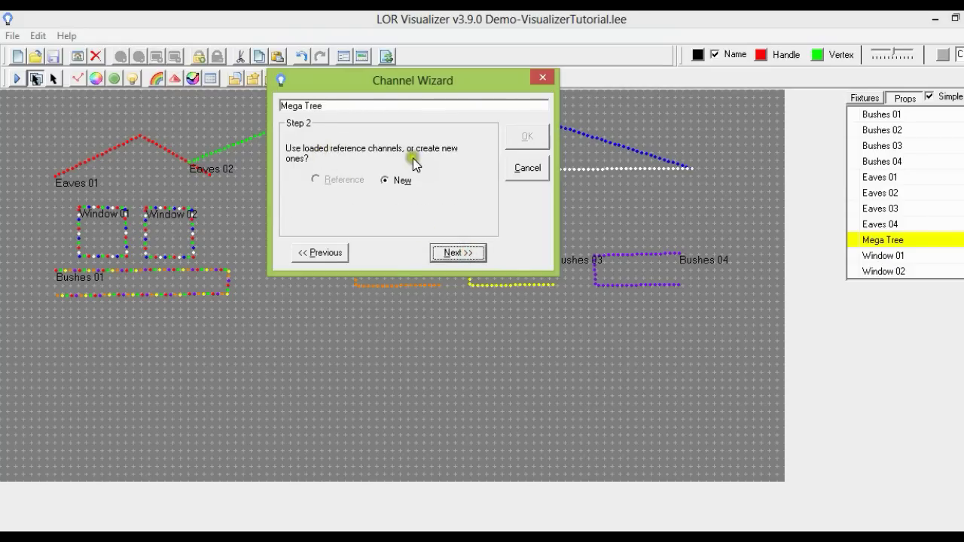
{"action": "left_click", "coordinate": [454, 254]}
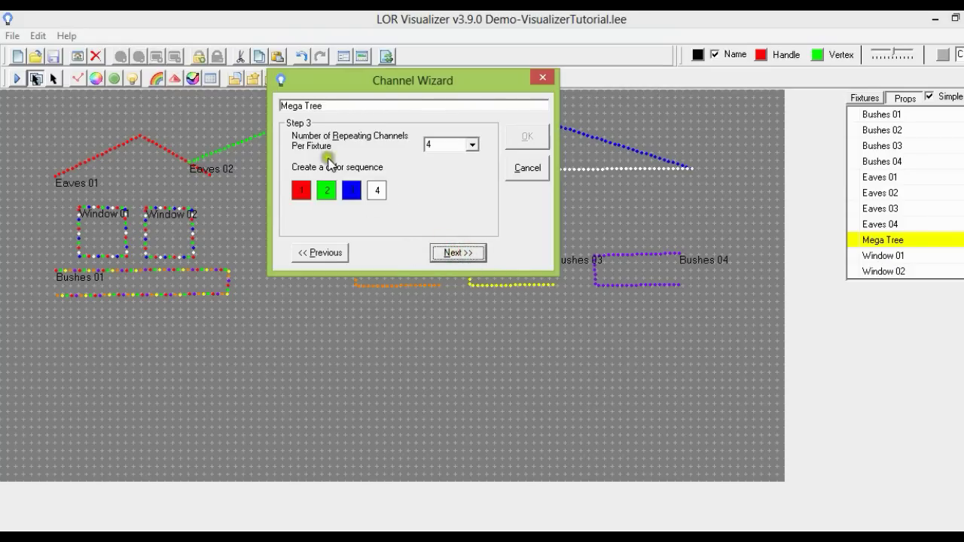
- Specify 4 repeating channels per fixture with the color sequence red, green, blue, white
{"action": "left_click", "coordinate": [473, 146]}
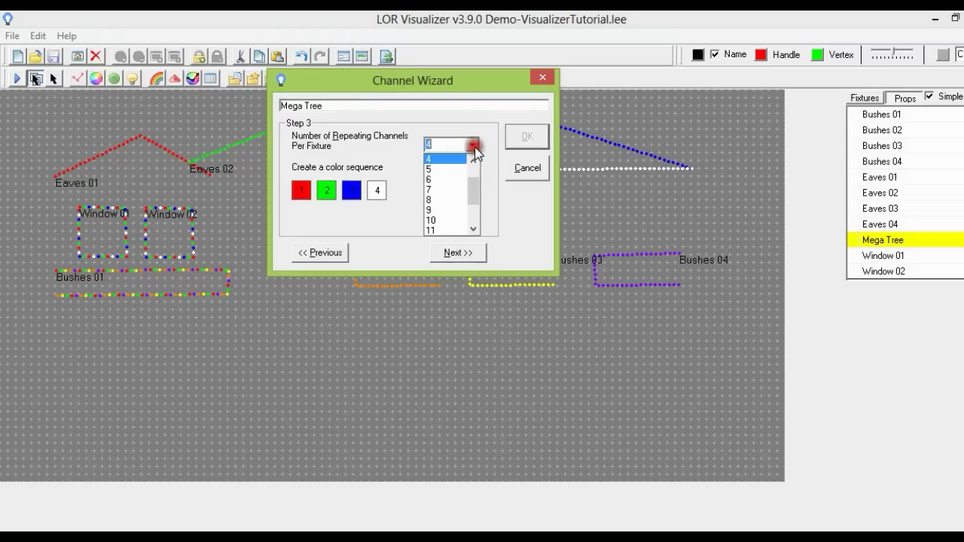
{"action": "left_click", "coordinate": [474, 160]}
{"action": "left_click", "coordinate": [451, 159]}
{"action": "left_click", "coordinate": [472, 146]}
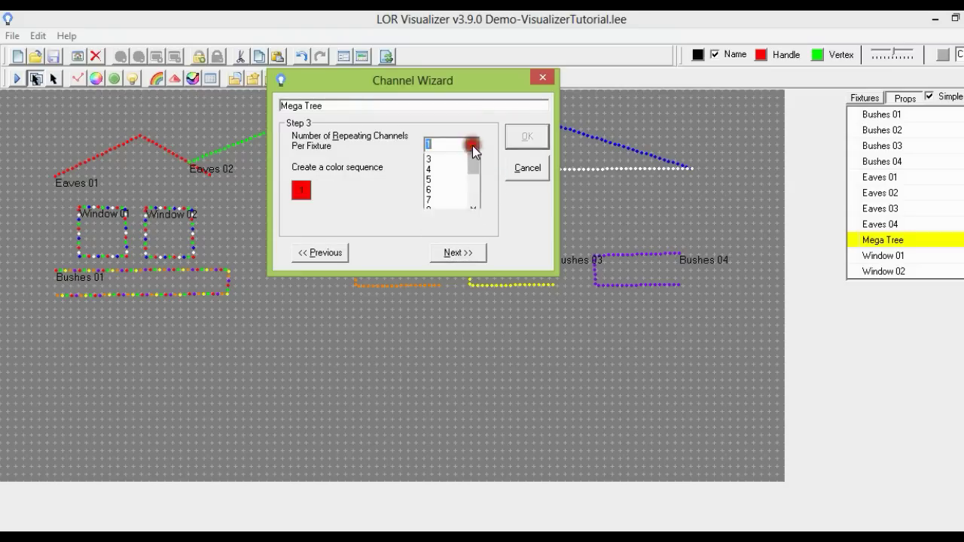
{"action": "left_click", "coordinate": [445, 189]}
{"action": "left_click", "coordinate": [304, 191]}
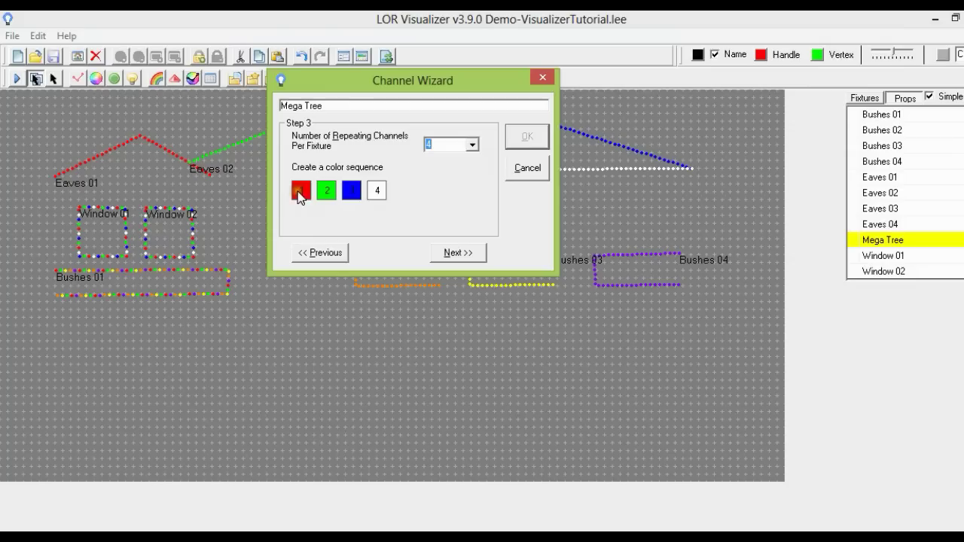
{"action": "left_click", "coordinate": [305, 189]}
{"action": "left_click", "coordinate": [310, 136]}
{"action": "left_click", "coordinate": [290, 136]}
{"action": "left_click", "coordinate": [312, 312]}
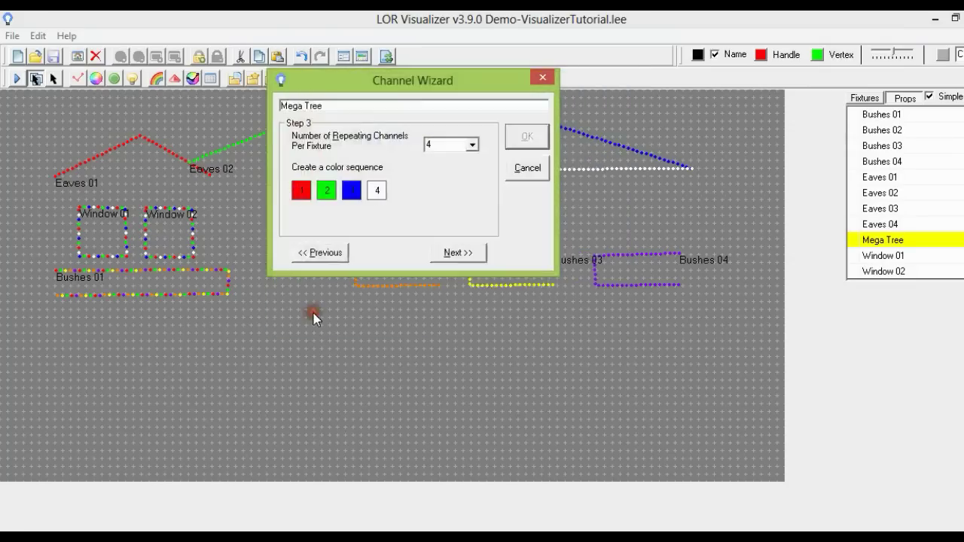
{"action": "left_click", "coordinate": [319, 192]}
{"action": "left_click", "coordinate": [304, 310]}
{"action": "left_click", "coordinate": [474, 254]}
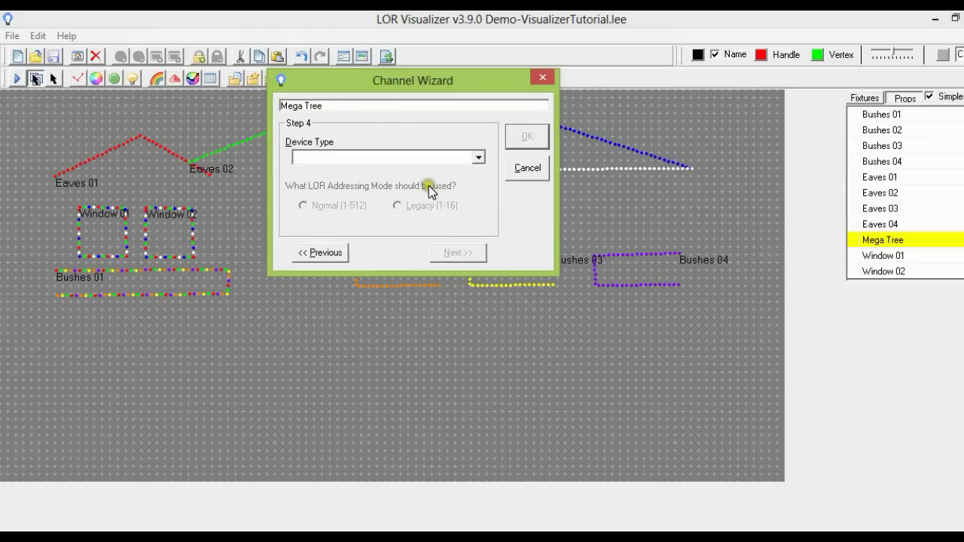
- Choose the Light-O-Rama Controller device with Legacy (1-16) addressing, automatically using the next unit when circuits run out
{"action": "left_click", "coordinate": [477, 157]}
{"action": "left_click", "coordinate": [448, 169]}
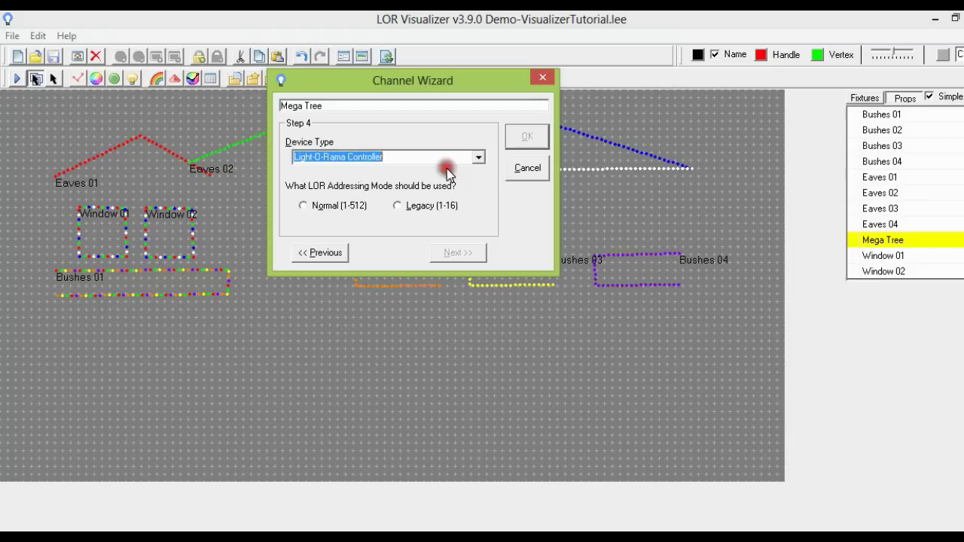
{"action": "left_click", "coordinate": [398, 206]}
{"action": "left_click", "coordinate": [457, 253]}
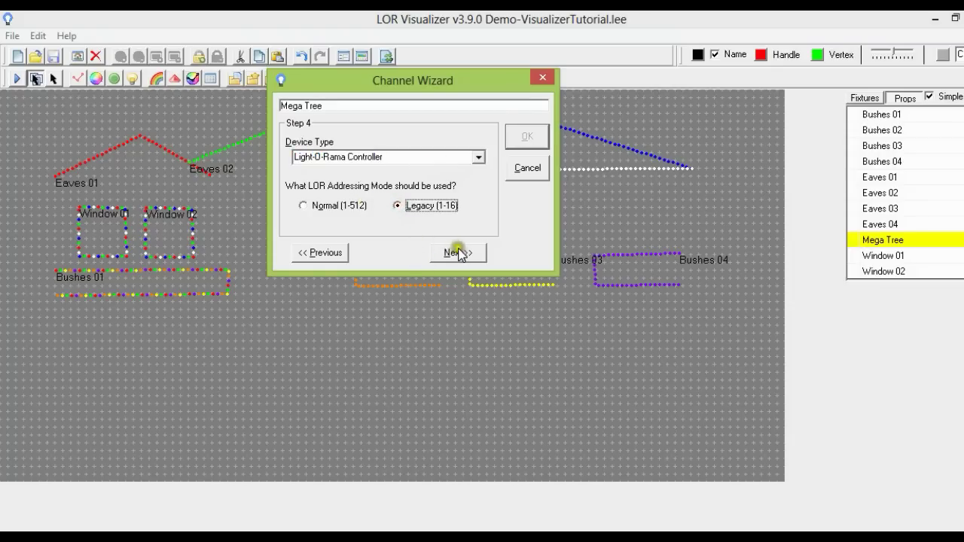
{"action": "left_click", "coordinate": [466, 256]}
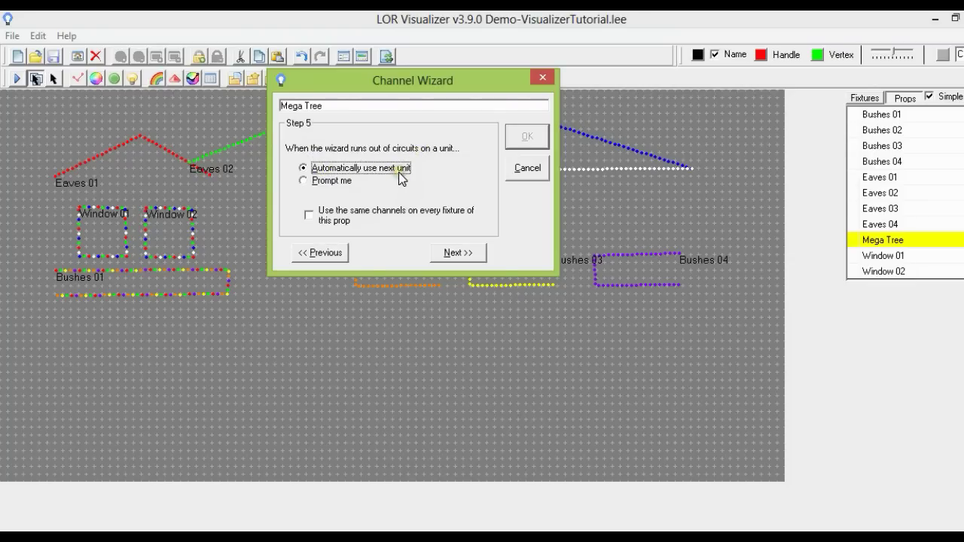
{"action": "left_click", "coordinate": [477, 255]}
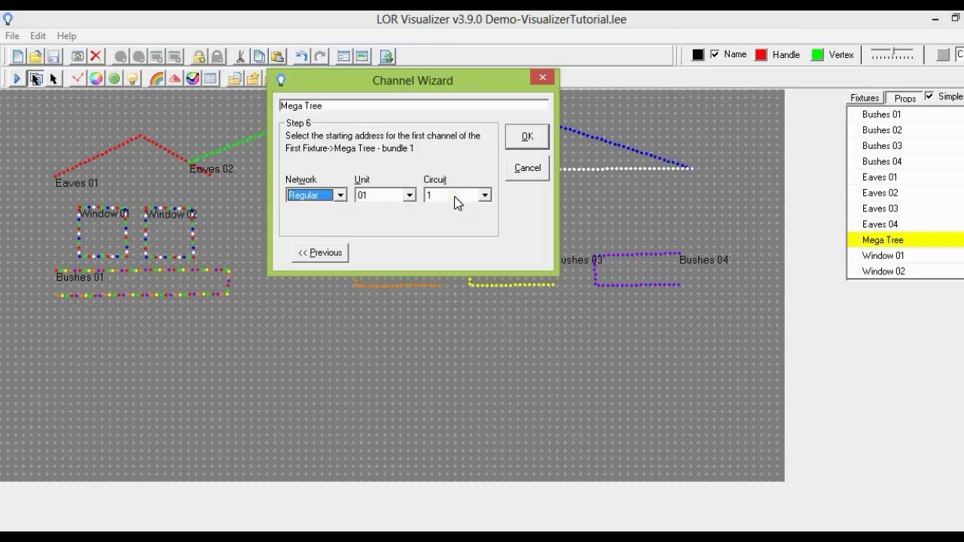
- Start the mega tree's channels at Regular network, unit 02, circuit 1, and accept the channel assignment
{"action": "left_click", "coordinate": [411, 196]}
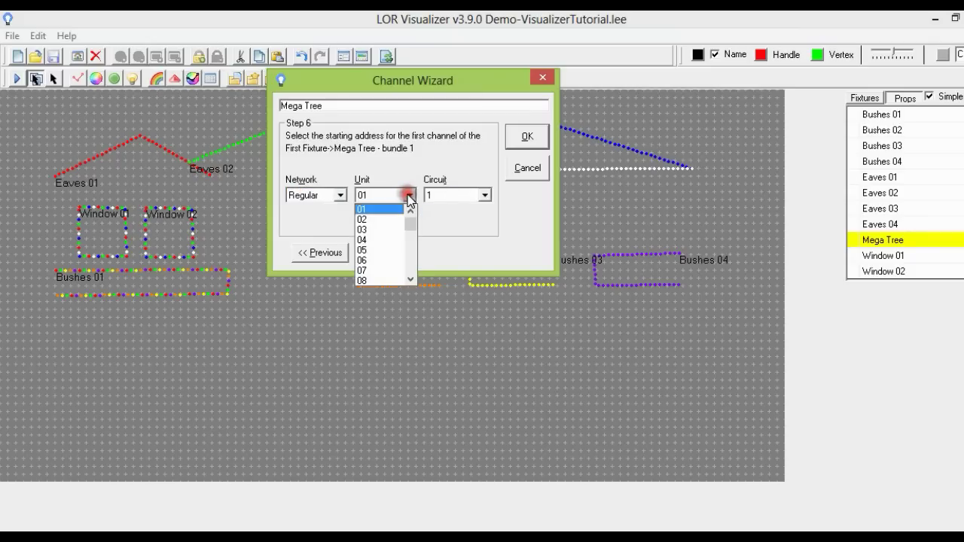
{"action": "left_click", "coordinate": [399, 220]}
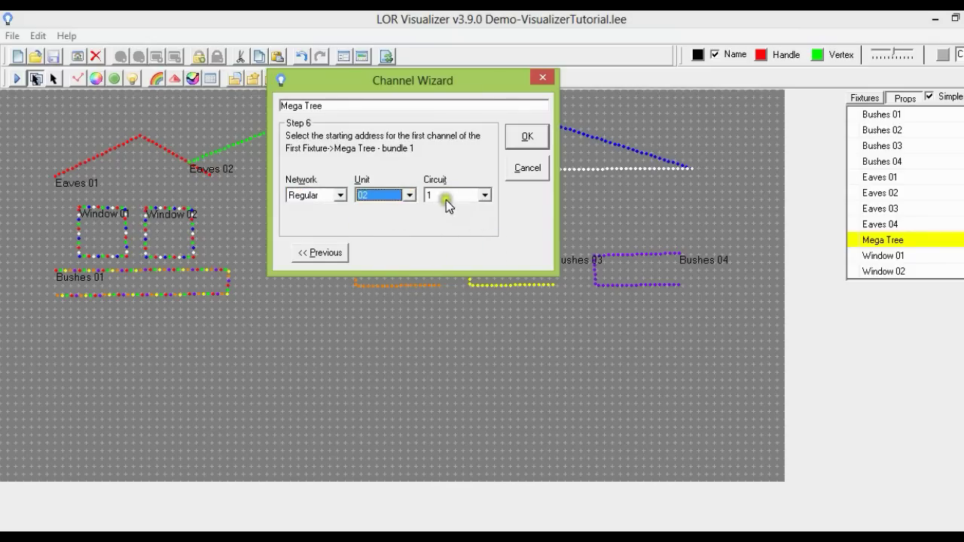
{"action": "left_click", "coordinate": [528, 136]}
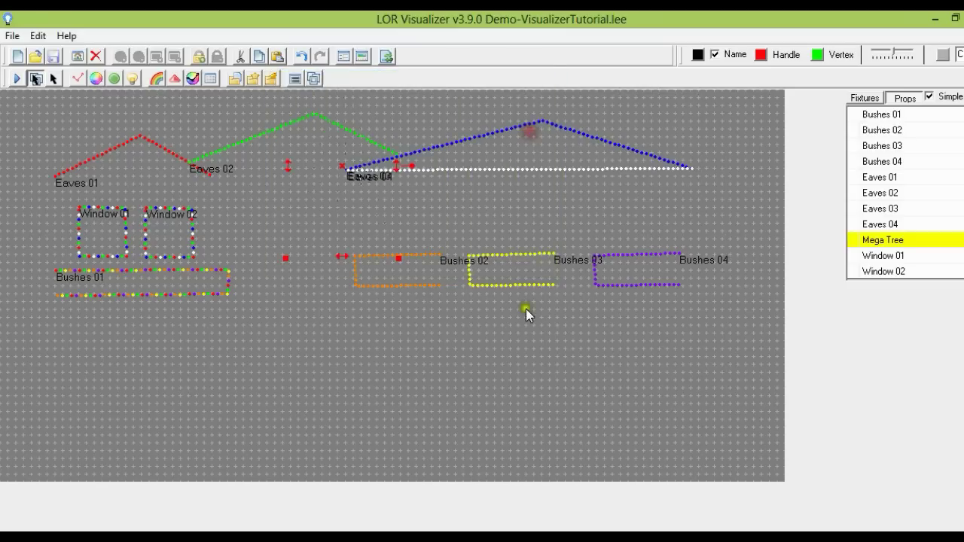
{"action": "left_click", "coordinate": [319, 347]}
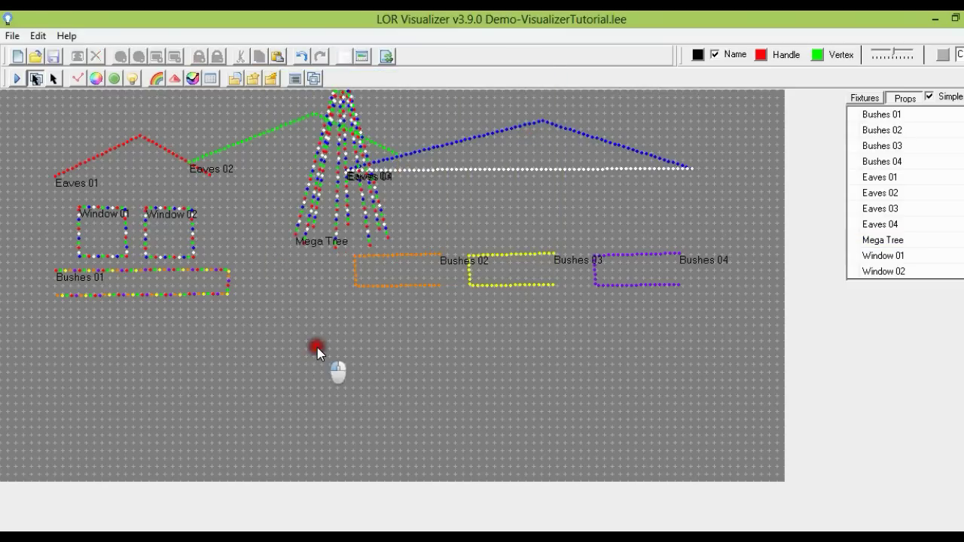
- Move the whole mega tree prop below the blue eaves peak, between Bushes 03 and Bushes 04, then deselect it
{"action": "left_click", "coordinate": [342, 194]}
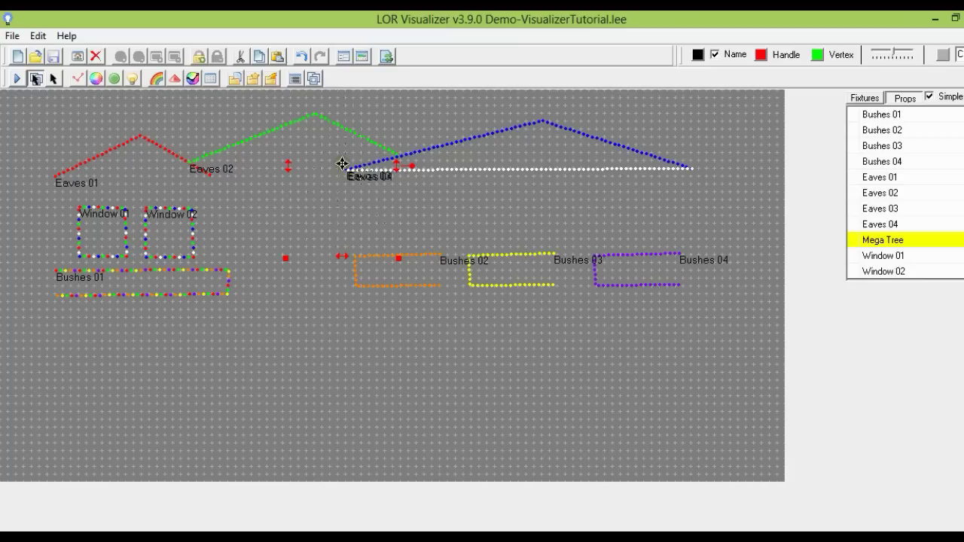
{"action": "left_click_drag", "start_coordinate": [341, 165], "coordinate": [575, 281]}
{"action": "left_click", "coordinate": [720, 377]}
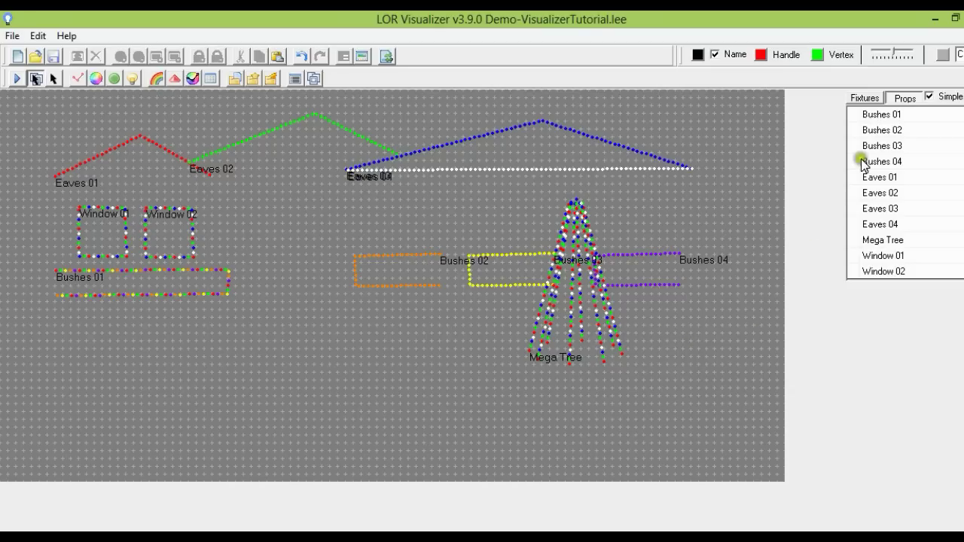
- List the individual fixtures and review the channels assigned to Mega Tree - bundle 1
{"action": "left_click", "coordinate": [902, 244]}
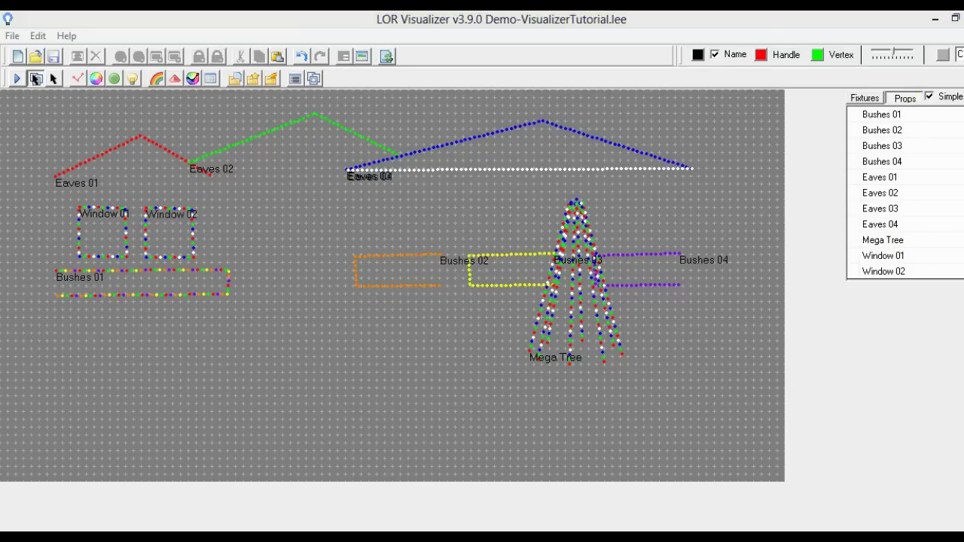
{"action": "left_click", "coordinate": [866, 98]}
{"action": "left_click", "coordinate": [911, 208]}
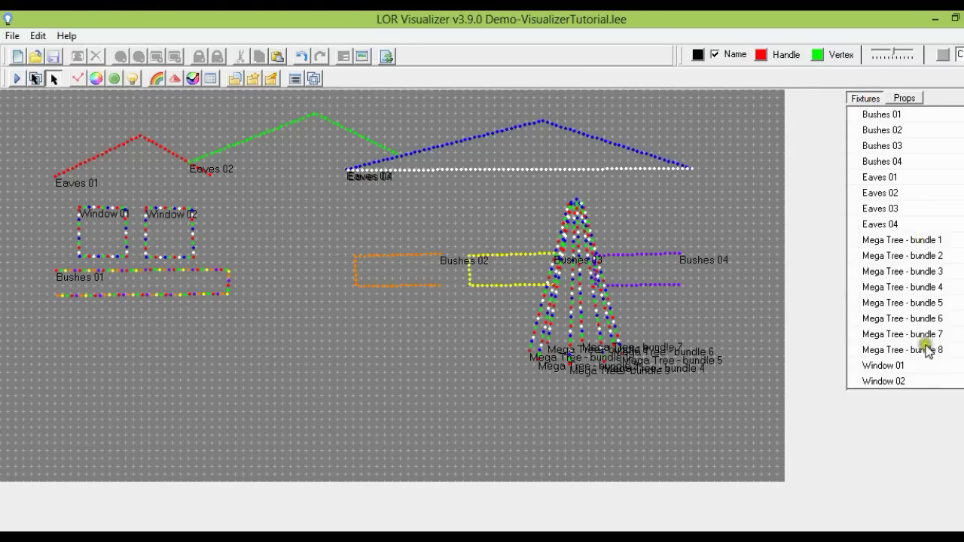
{"action": "left_click", "coordinate": [936, 241]}
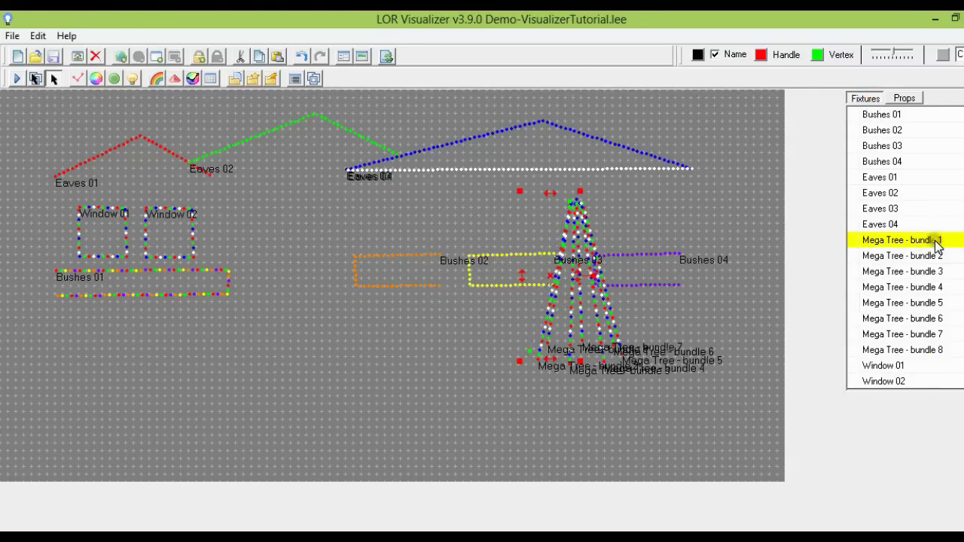
{"action": "double_click", "coordinate": [937, 246]}
{"action": "left_click_drag", "start_coordinate": [561, 75], "coordinate": [369, 32]}
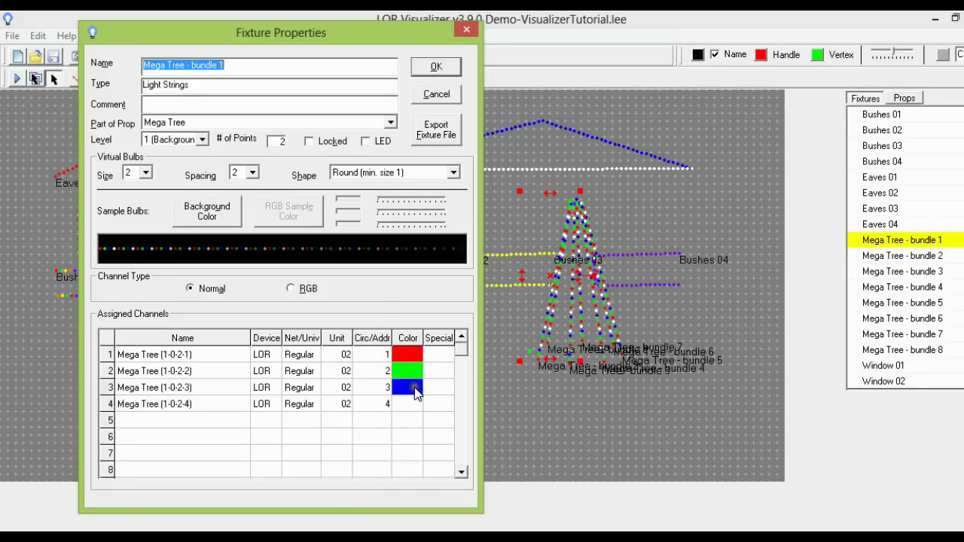
{"action": "left_click", "coordinate": [434, 66]}
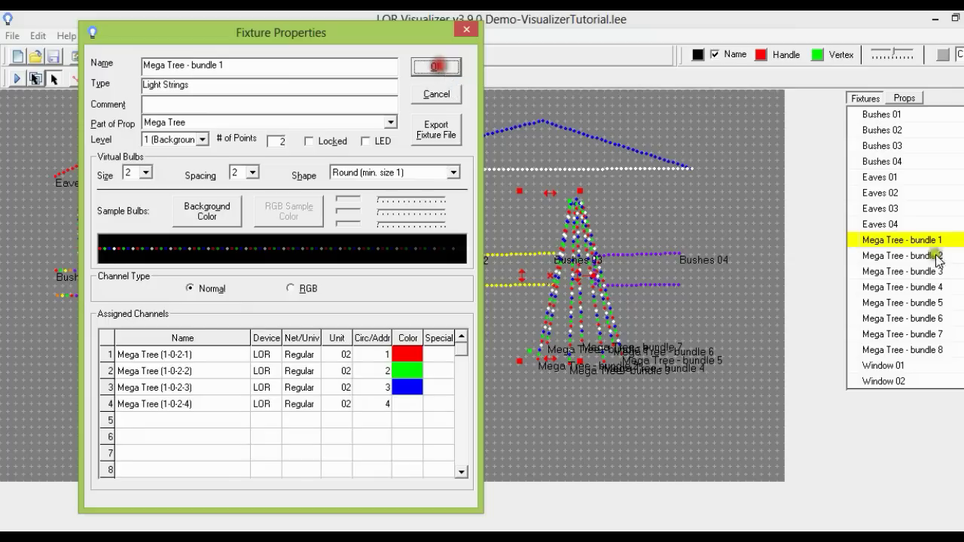
- Review the channels assigned to Mega Tree bundles 2, 3 and 4 without changing them
{"action": "double_click", "coordinate": [946, 258]}
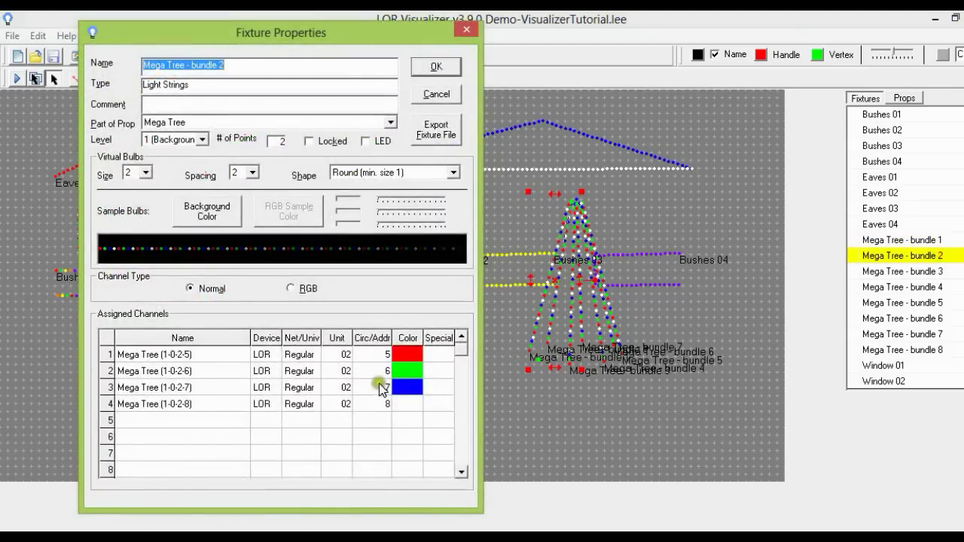
{"action": "left_click", "coordinate": [426, 94]}
{"action": "double_click", "coordinate": [906, 271]}
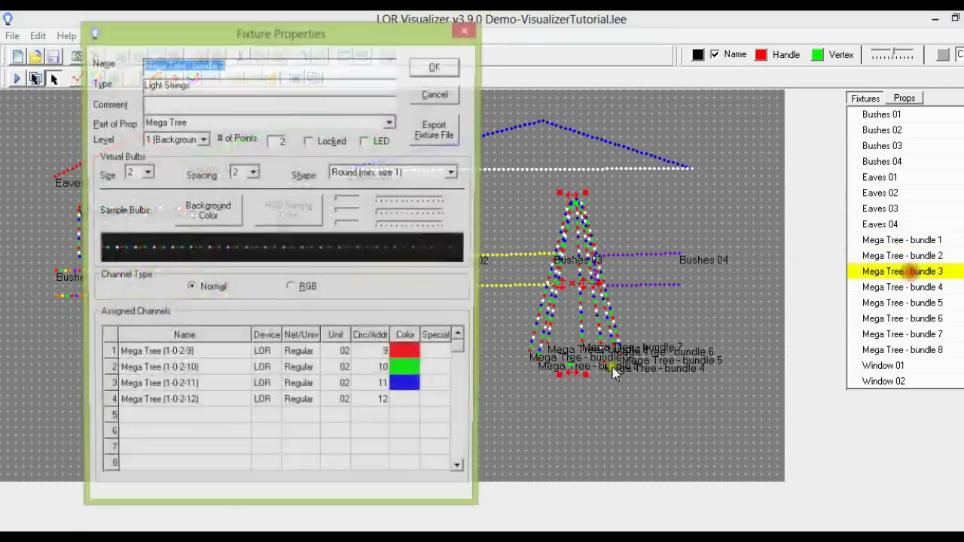
{"action": "left_click", "coordinate": [436, 94]}
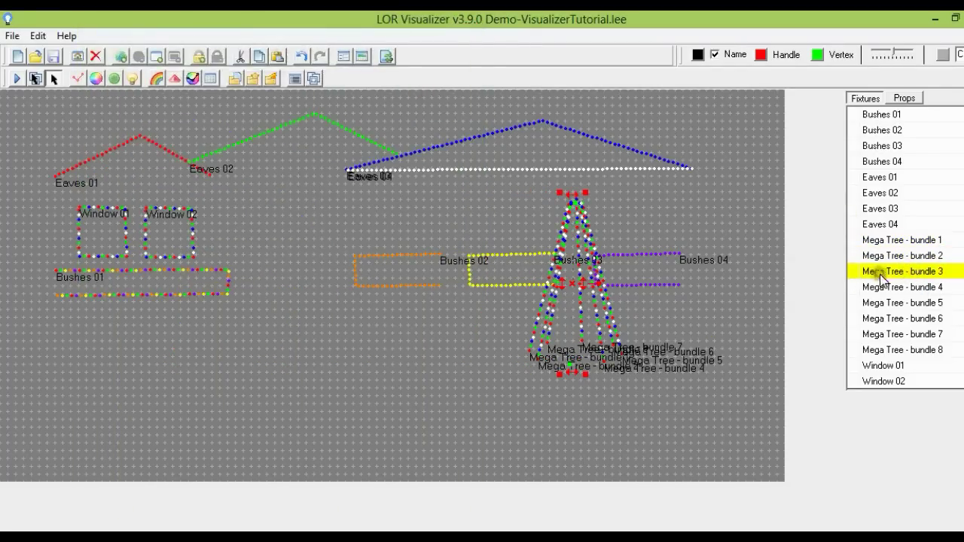
{"action": "left_click", "coordinate": [893, 288]}
{"action": "double_click", "coordinate": [893, 288]}
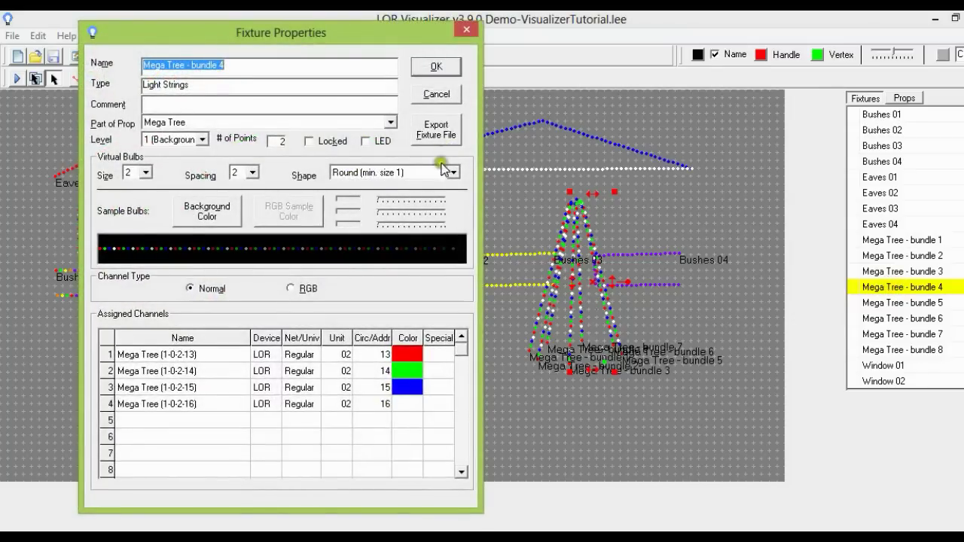
{"action": "left_click", "coordinate": [437, 94]}
- Review the channels assigned to Mega Tree bundles 5 through 8 without changing them
{"action": "double_click", "coordinate": [896, 303]}
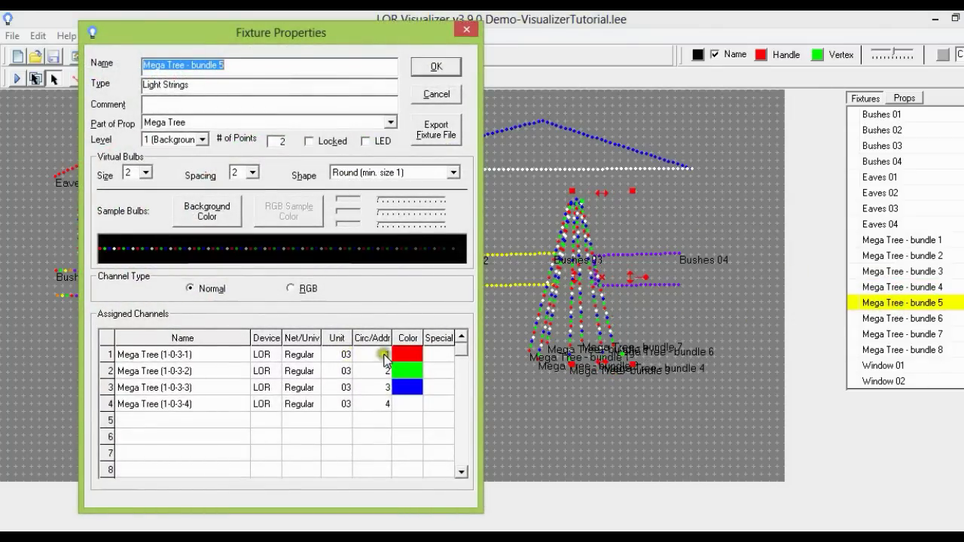
{"action": "left_click", "coordinate": [436, 94]}
{"action": "left_click", "coordinate": [948, 319]}
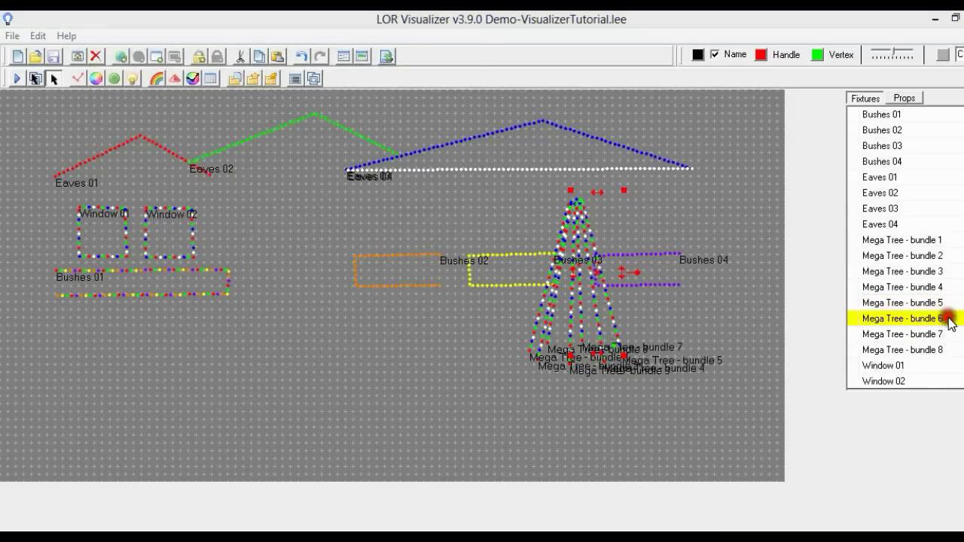
{"action": "double_click", "coordinate": [948, 319]}
{"action": "left_click", "coordinate": [436, 95]}
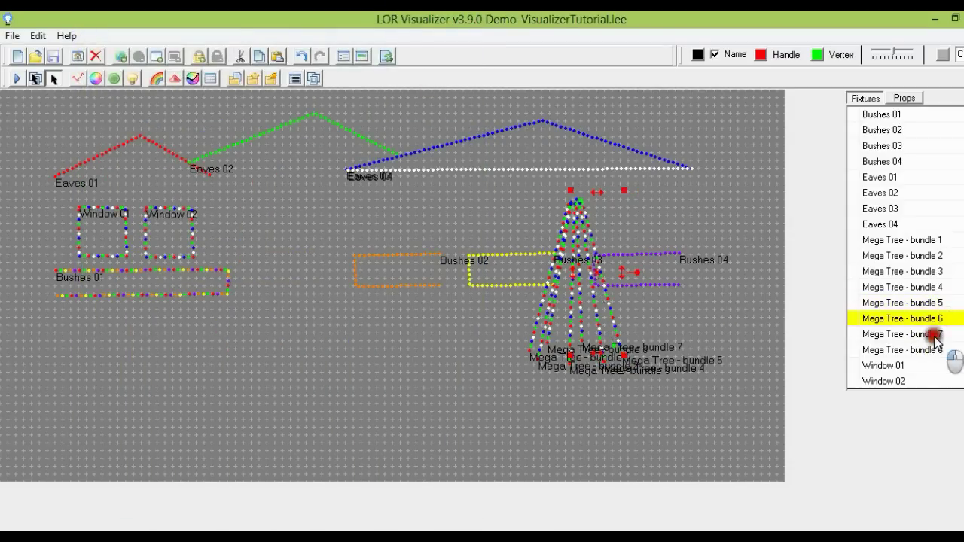
{"action": "double_click", "coordinate": [934, 335]}
{"action": "left_click", "coordinate": [430, 93]}
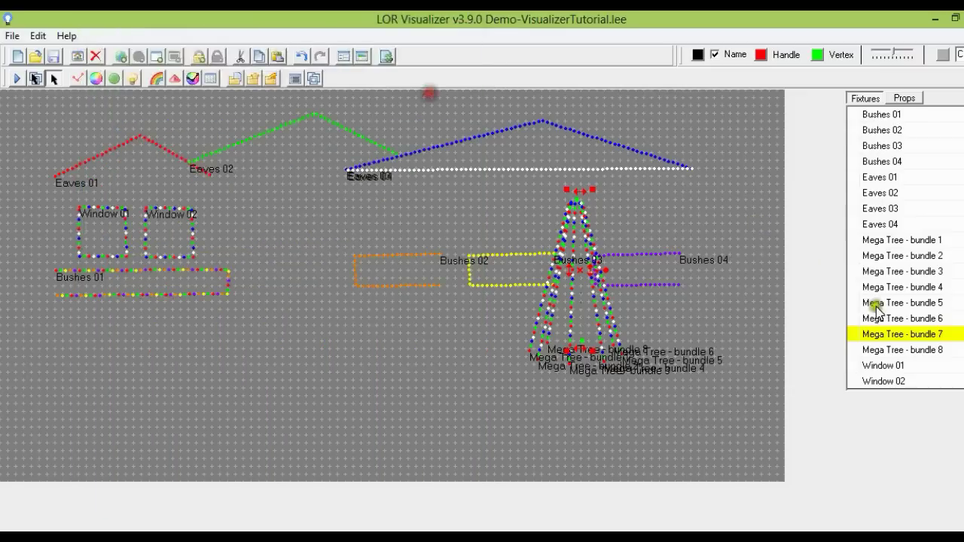
{"action": "double_click", "coordinate": [898, 350]}
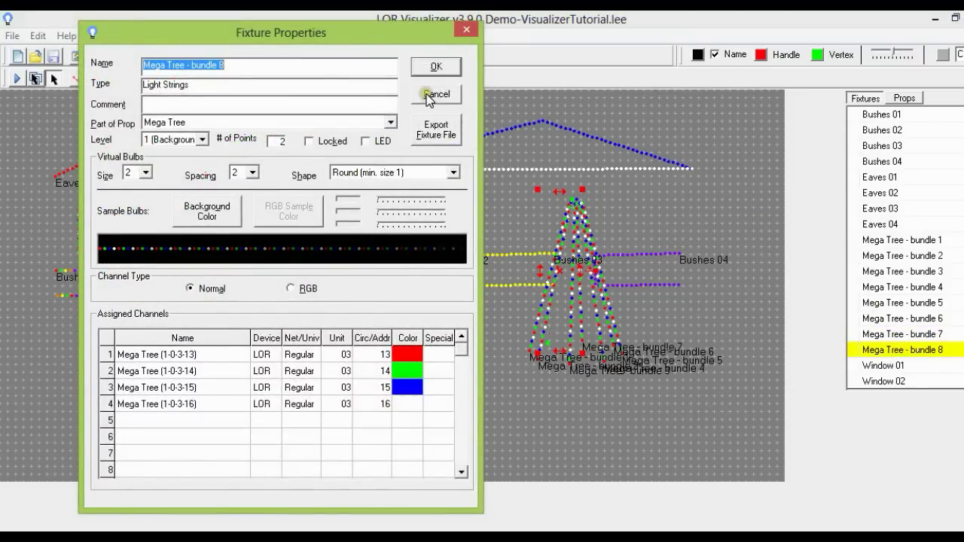
{"action": "left_click", "coordinate": [429, 99]}
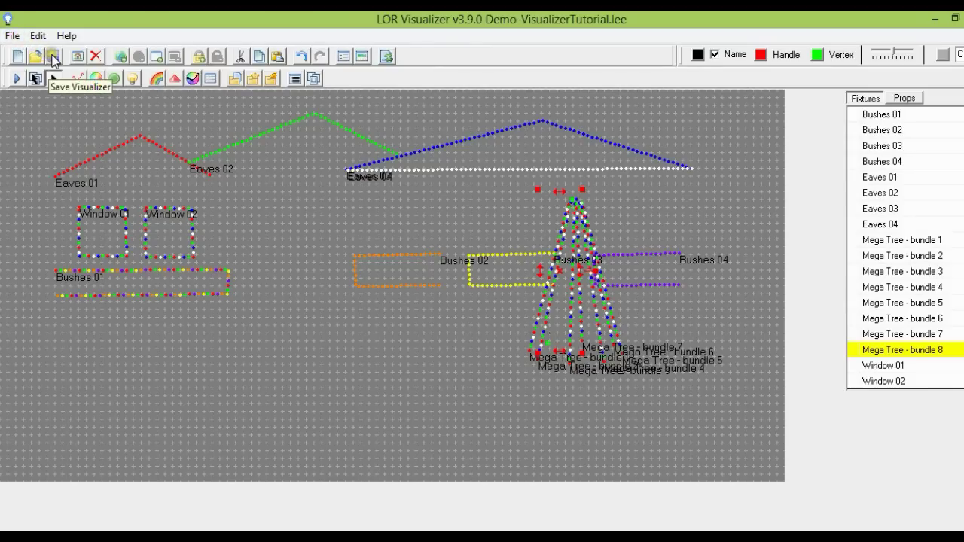
- Save the visualization under its existing file name
{"action": "left_click", "coordinate": [5, 35]}
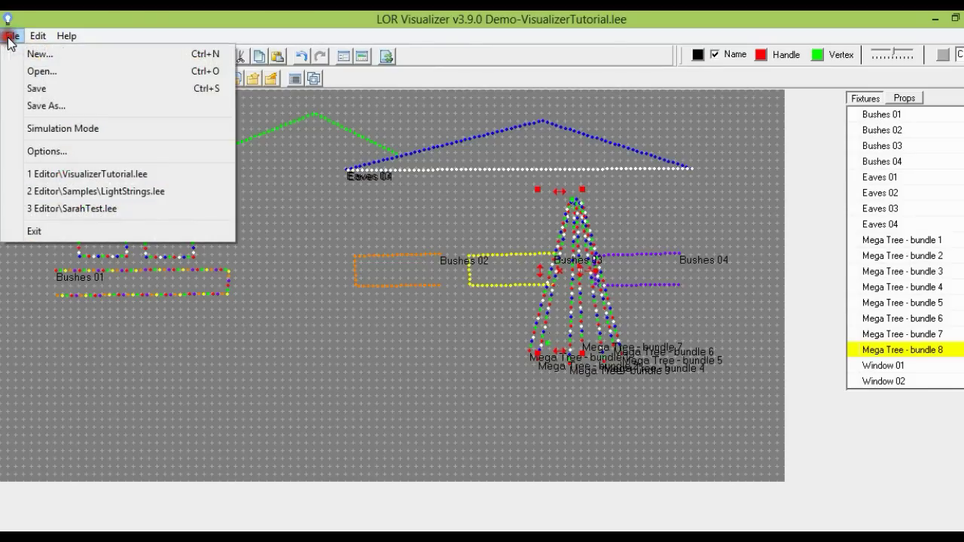
{"action": "left_click", "coordinate": [42, 89]}
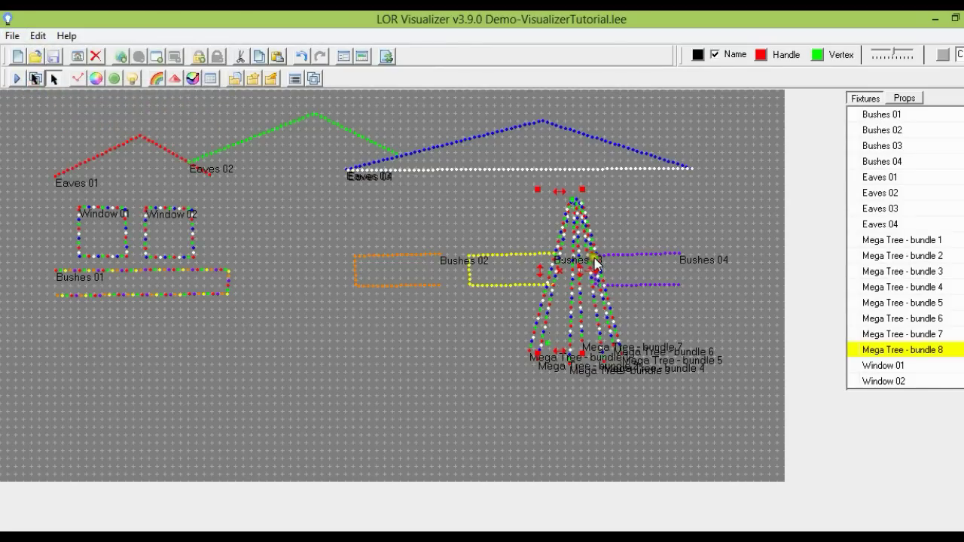
{"action": "left_click", "coordinate": [807, 237]}
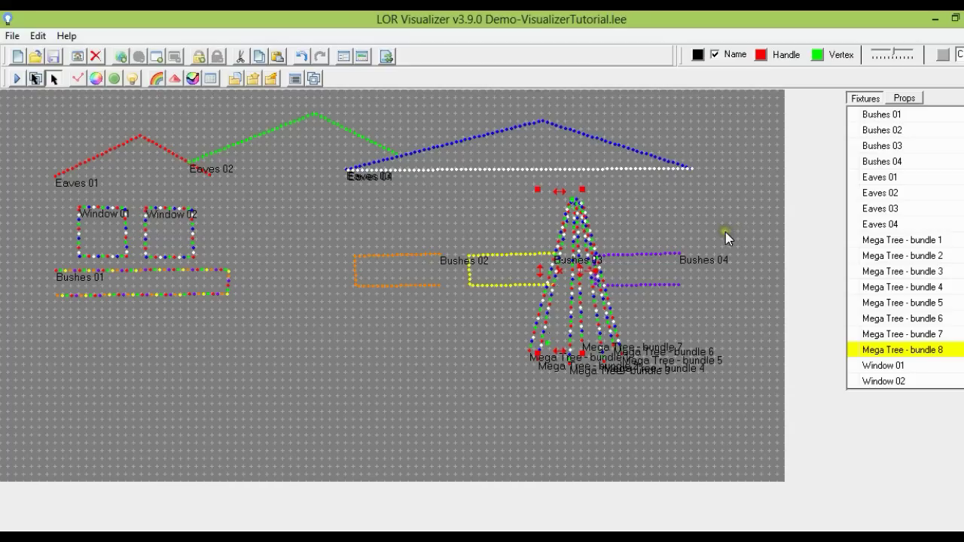